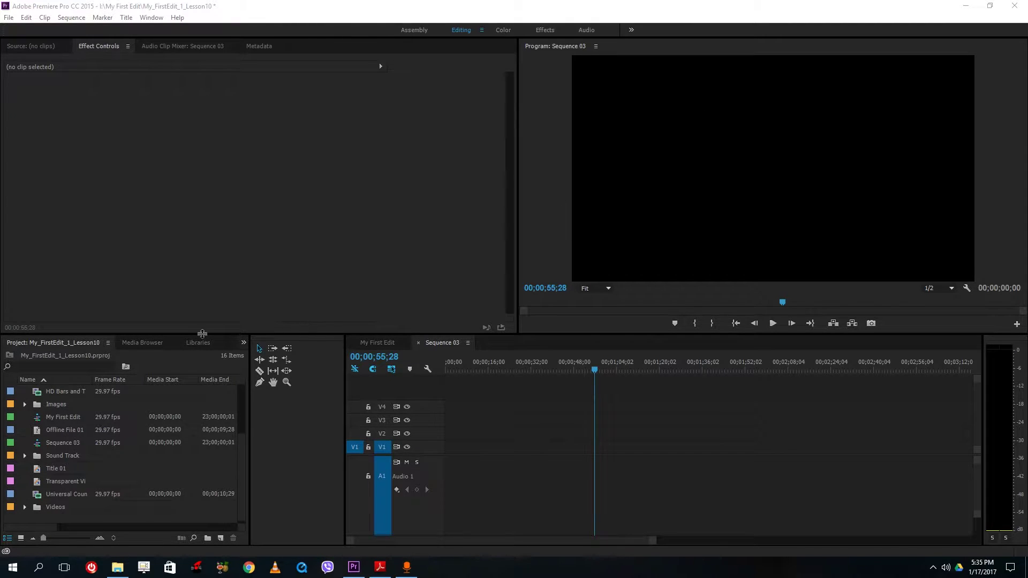
Save the project under the new name My_FirstEdit_1_Lesson11 in the My First Edit folder
{"action": "left_click", "coordinate": [9, 17]}
{"action": "left_click", "coordinate": [64, 104]}
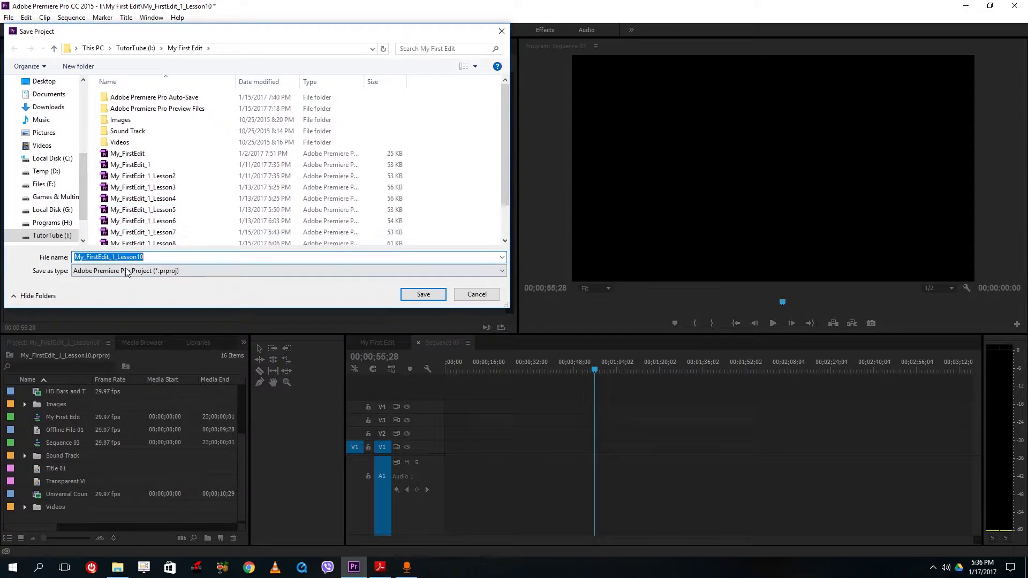
{"action": "left_click", "coordinate": [168, 259]}
{"action": "key", "text": "BackSpace"}
{"action": "type", "text": "1"}
{"action": "left_click", "coordinate": [435, 292]}
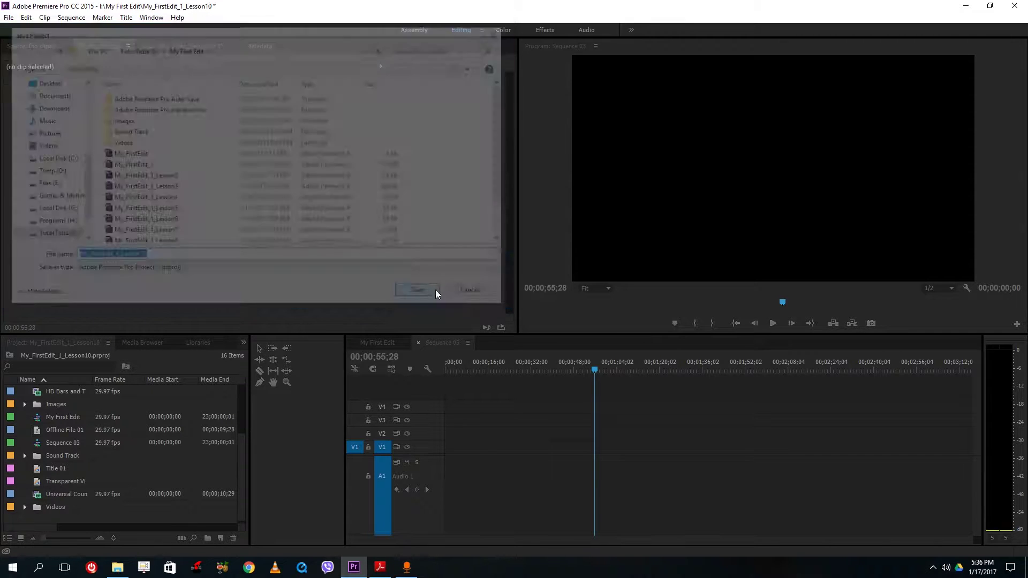
Create a new title named "My First Title" at 1920 × 1080 and enlarge its editing window
{"action": "right_click", "coordinate": [79, 518]}
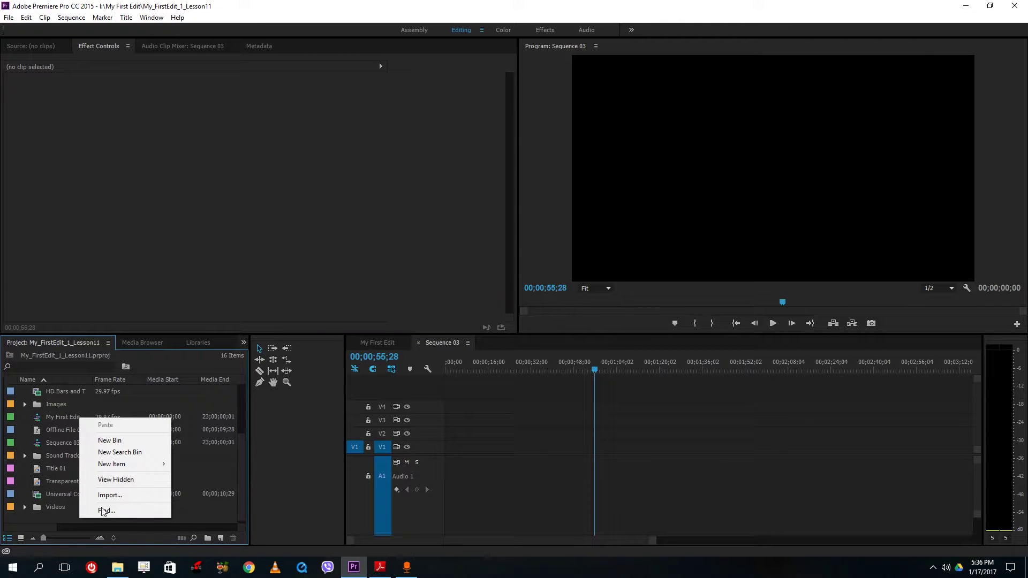
{"action": "mouse_move", "coordinate": [136, 465]}
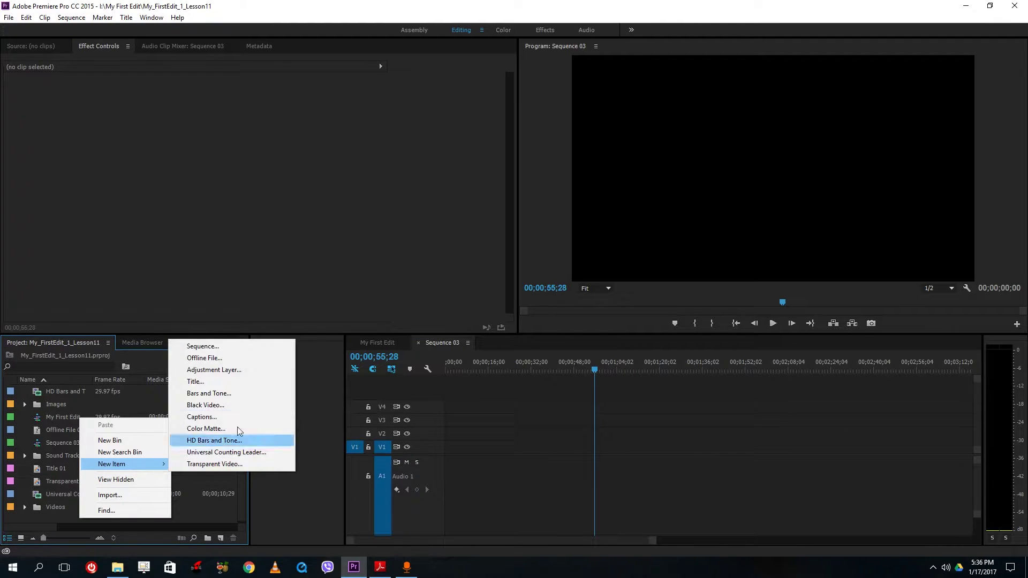
{"action": "left_click", "coordinate": [233, 379]}
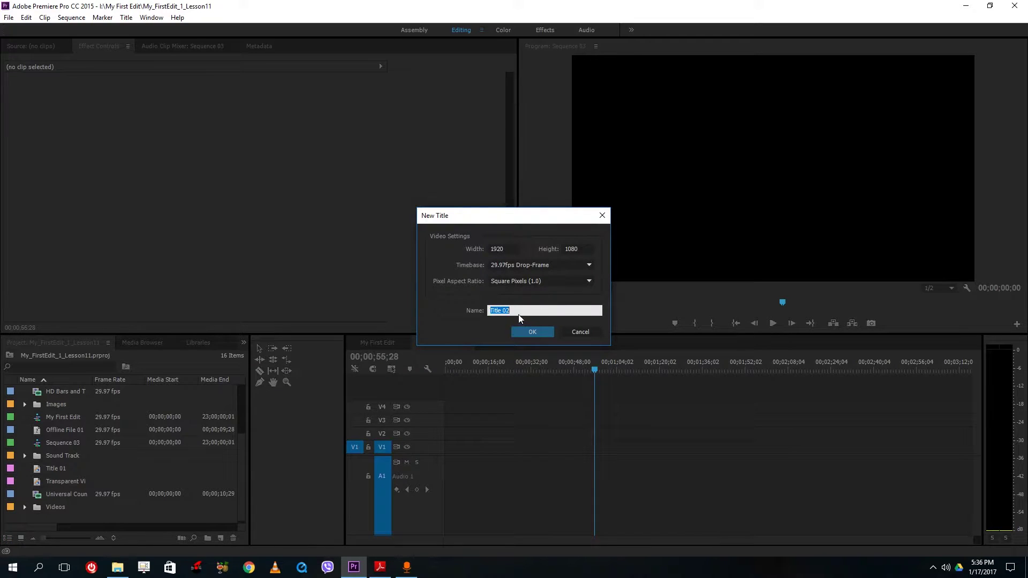
{"action": "left_click", "coordinate": [516, 311]}
{"action": "left_click_drag", "start_coordinate": [526, 308], "coordinate": [452, 310]}
{"action": "type", "text": "My First"}
{"action": "left_click", "coordinate": [537, 332]}
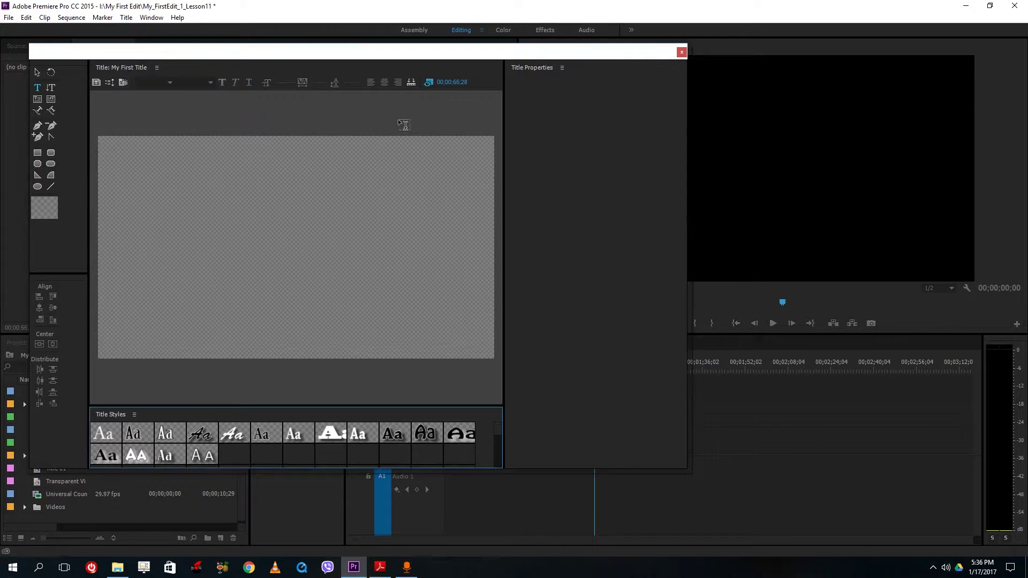
{"action": "left_click_drag", "start_coordinate": [368, 50], "coordinate": [421, 46]}
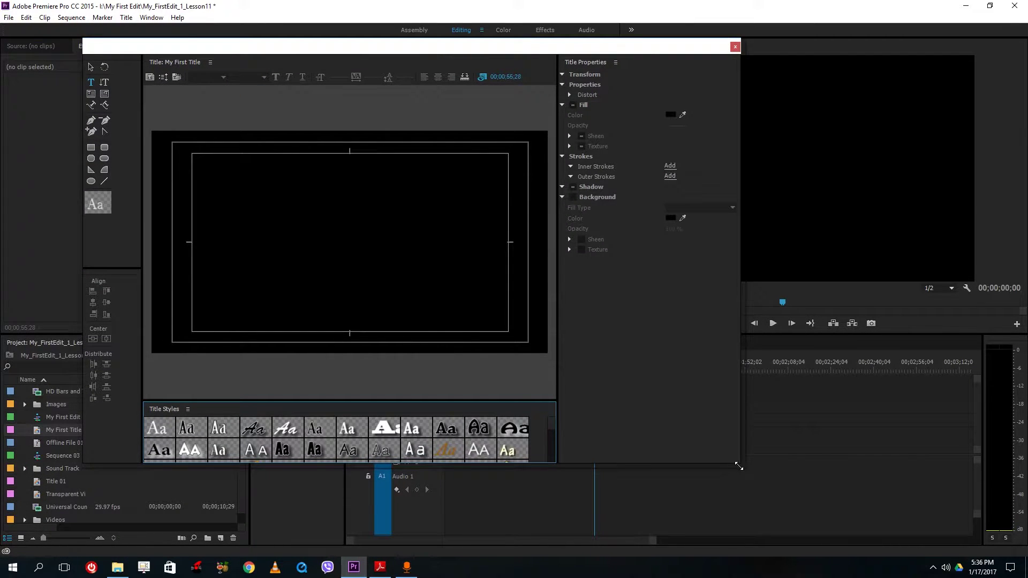
{"action": "left_click_drag", "start_coordinate": [736, 465], "coordinate": [859, 519]}
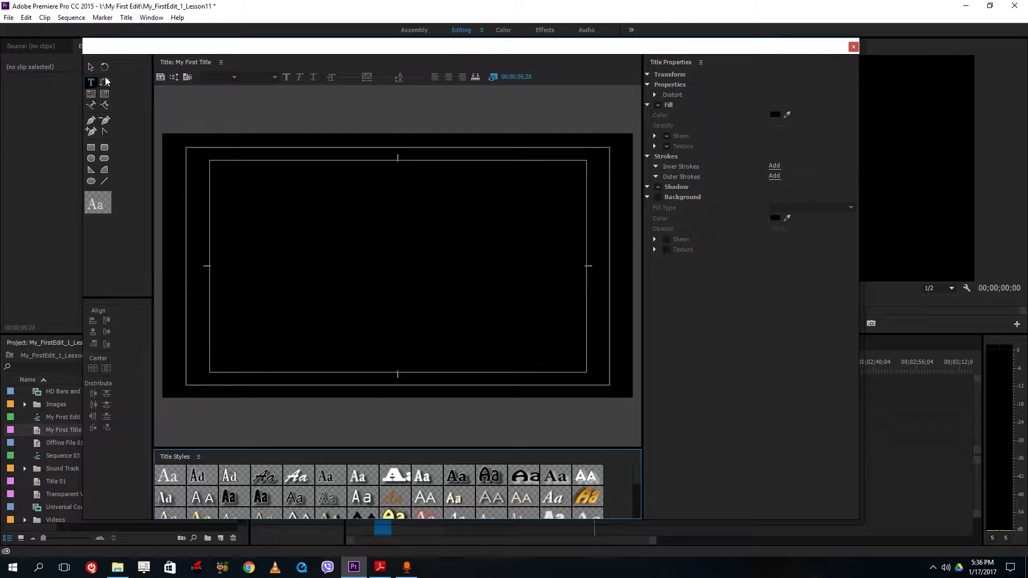
Draw a horizontal text box about 1101 × 347 in the title's upper area and enter "hbjbjbfd" in it
{"action": "left_click_drag", "start_coordinate": [216, 170], "coordinate": [337, 234]}
{"action": "left_click_drag", "start_coordinate": [481, 253], "coordinate": [486, 254]}
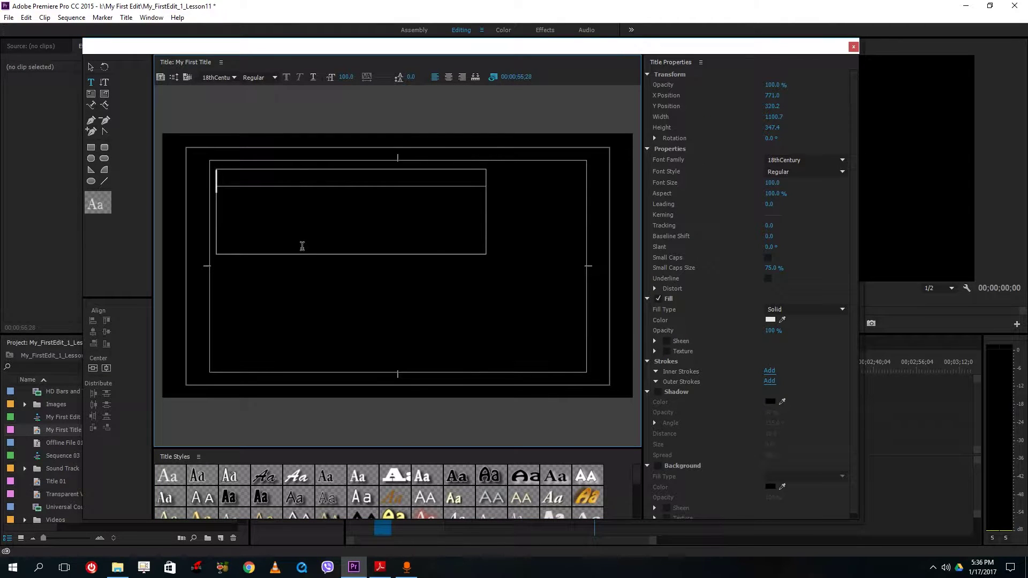
{"action": "type", "text": "hbjbjbfd"}
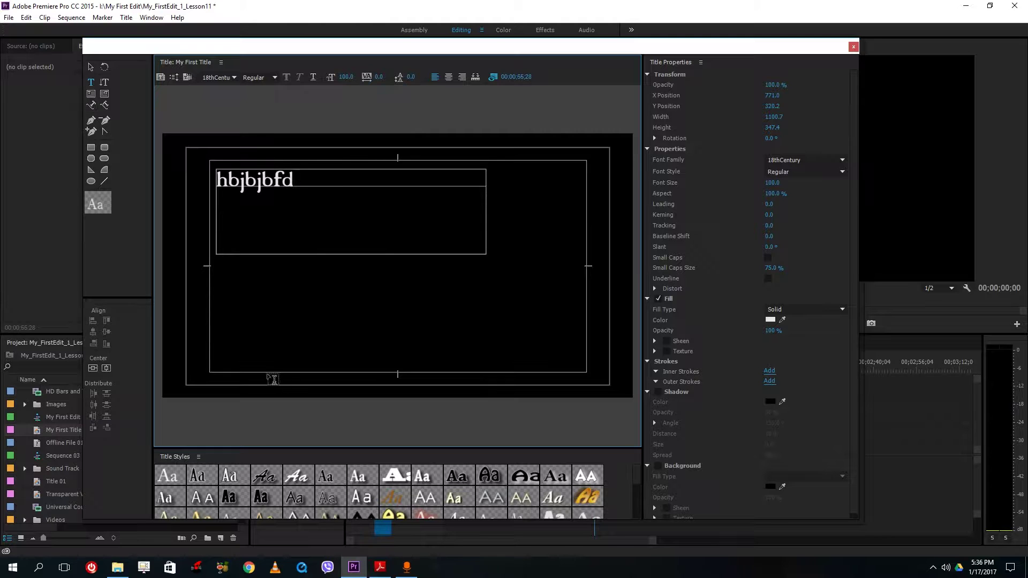
Add a horizontal line of point text reading "j gjgjdfngjd" below the first text box
{"action": "left_click", "coordinate": [106, 105]}
{"action": "left_click", "coordinate": [91, 82]}
{"action": "left_click", "coordinate": [231, 288]}
{"action": "type", "text": "j gjgjdfngjd"}
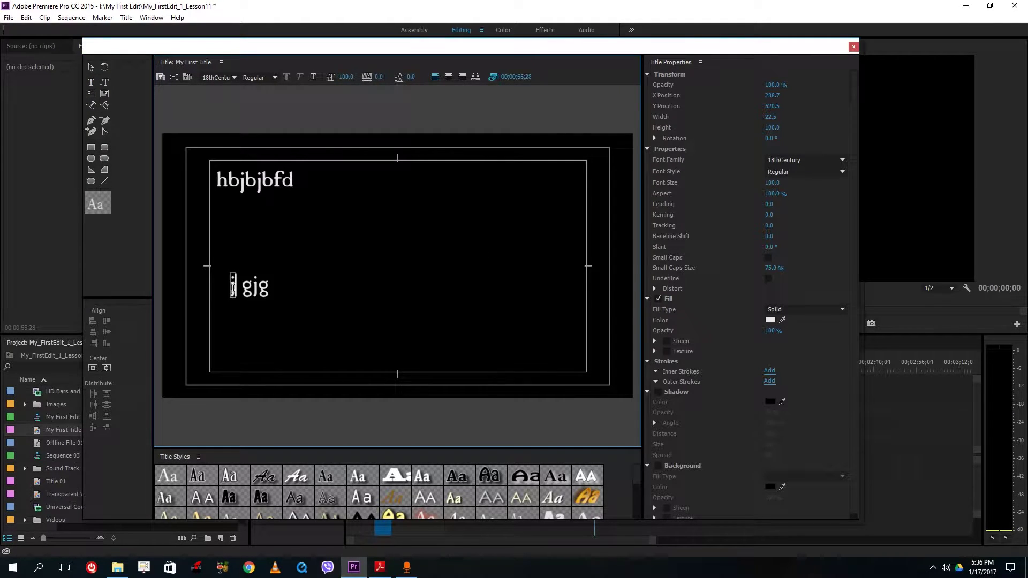
Apply the yellow Hobo Std Medium title style to the upper text and the outlined Tekton Pro Bold style to the lower text
{"action": "left_click", "coordinate": [91, 67]}
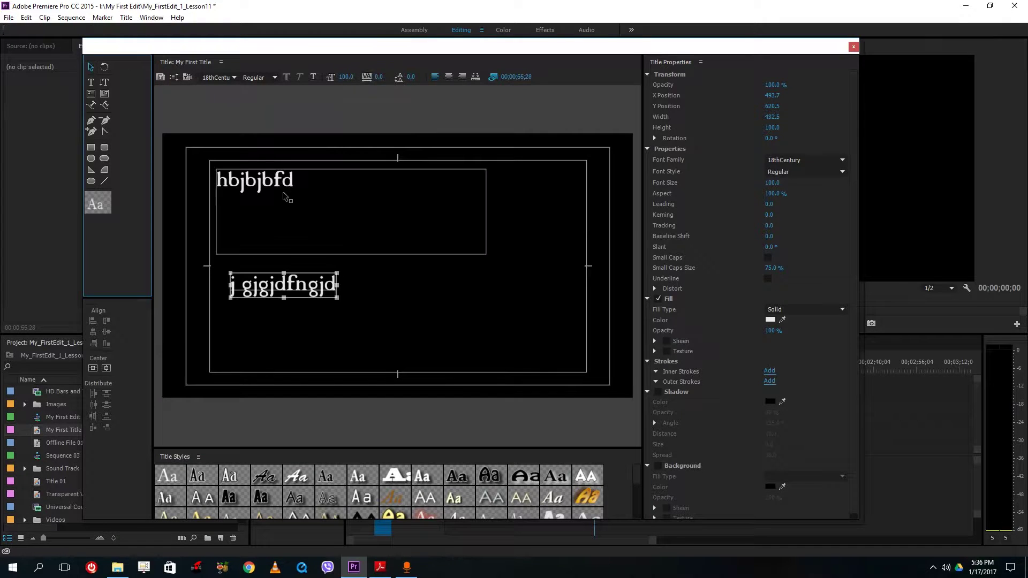
{"action": "left_click", "coordinate": [270, 183]}
{"action": "scroll", "coordinate": [309, 503], "scroll_direction": "down", "scroll_amount": 3}
{"action": "scroll", "coordinate": [309, 503], "scroll_direction": "down", "scroll_amount": 2}
{"action": "scroll", "coordinate": [309, 498], "scroll_direction": "up", "scroll_amount": 2}
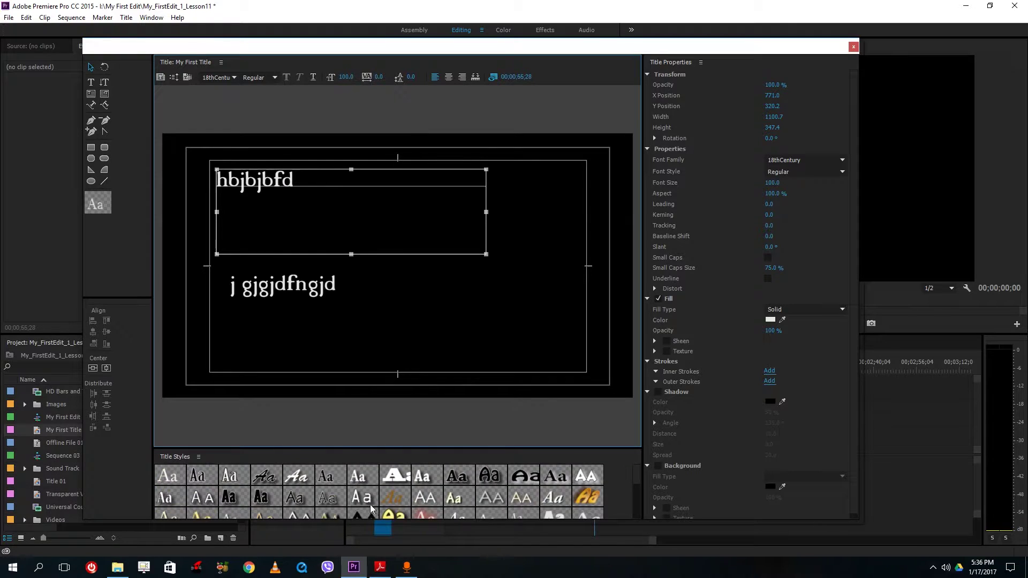
{"action": "scroll", "coordinate": [391, 501], "scroll_direction": "up", "scroll_amount": 1}
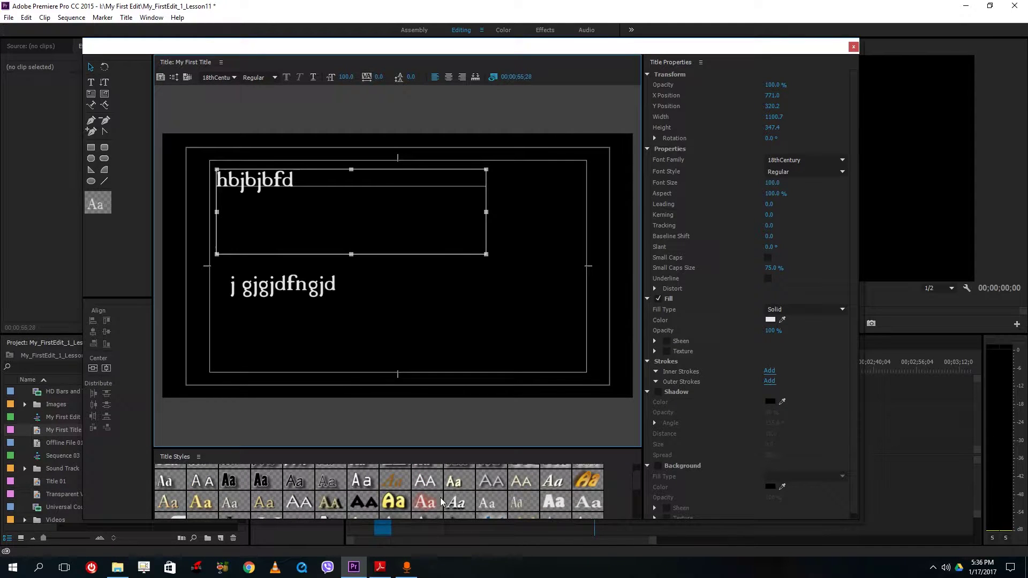
{"action": "left_click", "coordinate": [400, 504]}
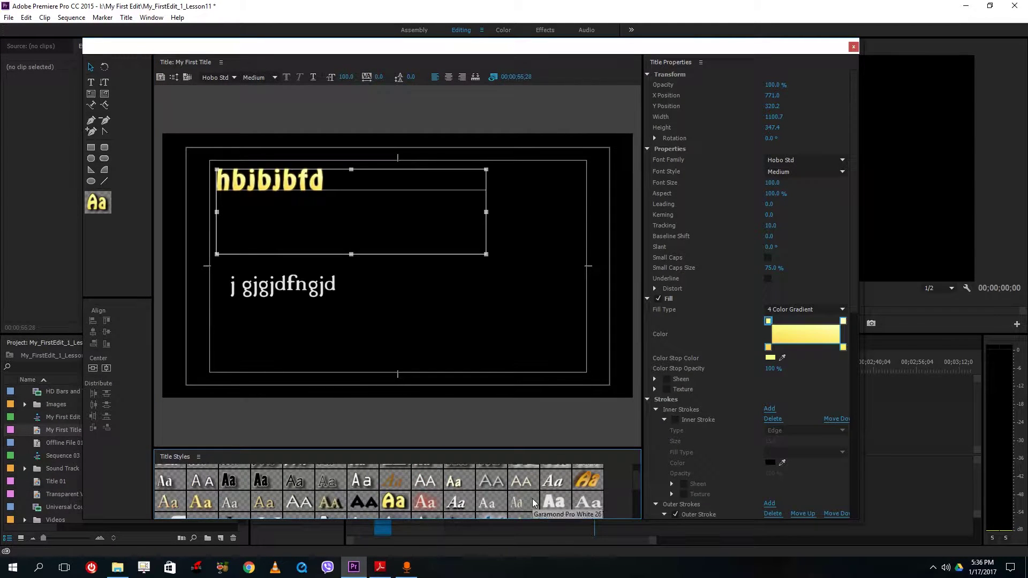
{"action": "left_click", "coordinate": [555, 502]}
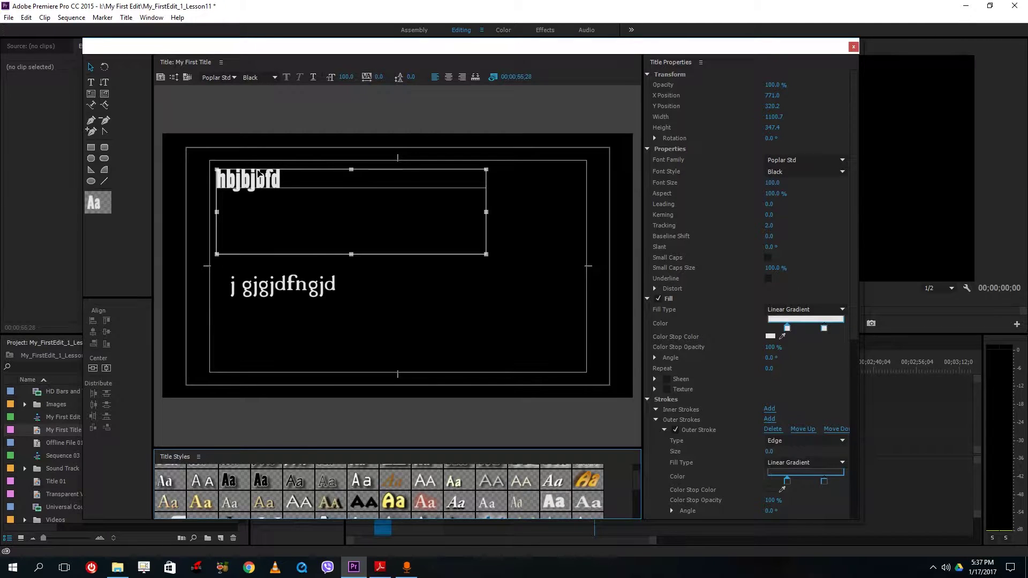
{"action": "left_click", "coordinate": [393, 501]}
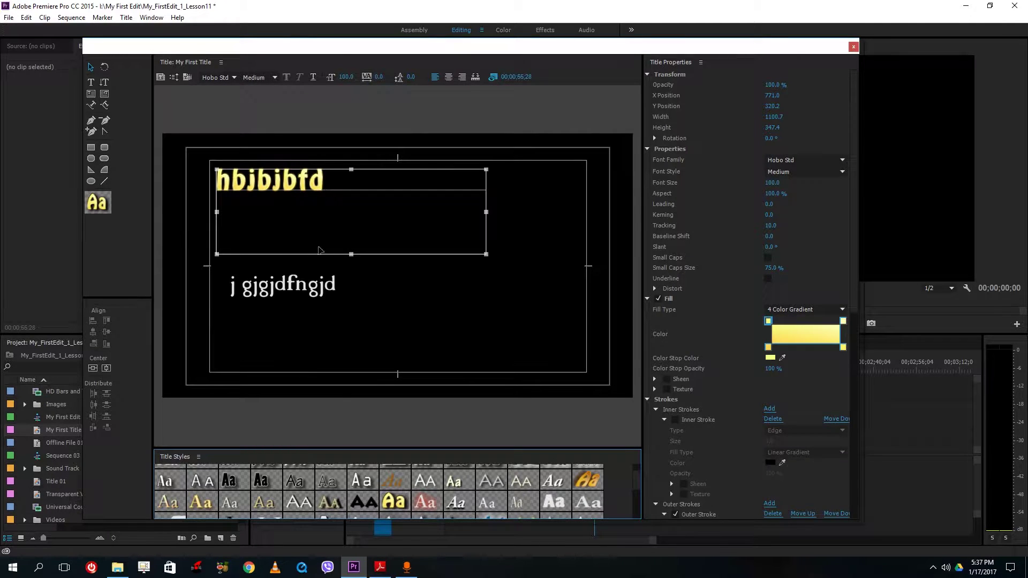
{"action": "left_click", "coordinate": [289, 272]}
{"action": "left_click", "coordinate": [261, 483]}
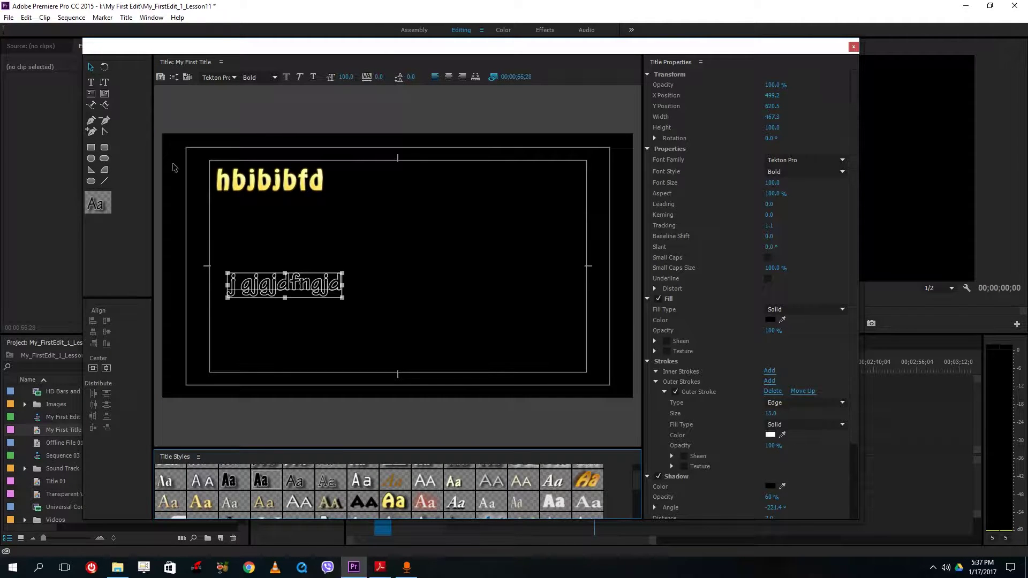
Add vertical text reading "hdfjgh" beside the two horizontal texts with the Vertical Type tool
{"action": "left_click", "coordinate": [103, 83]}
{"action": "left_click", "coordinate": [506, 177]}
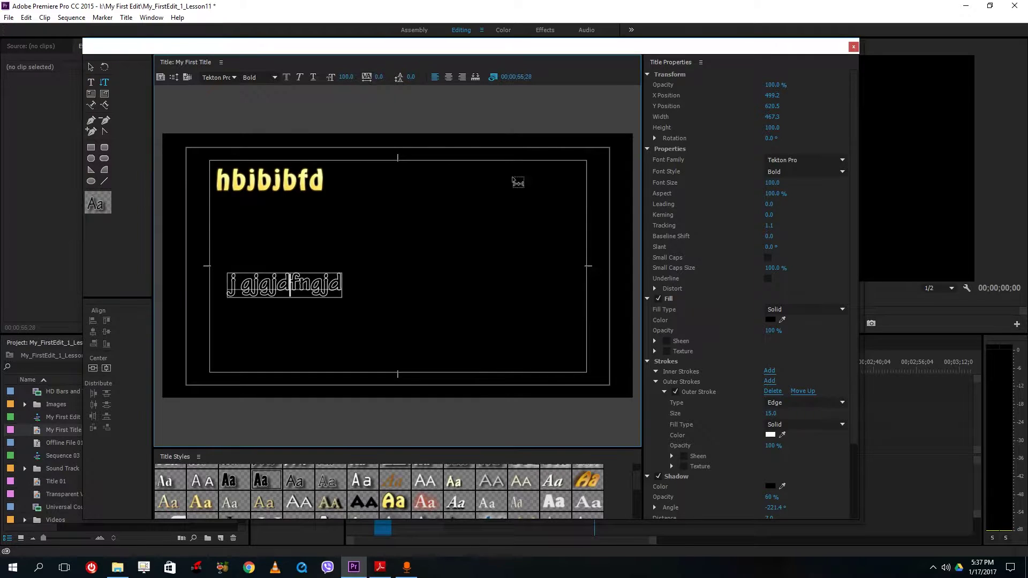
{"action": "type", "text": "hdfjgh"}
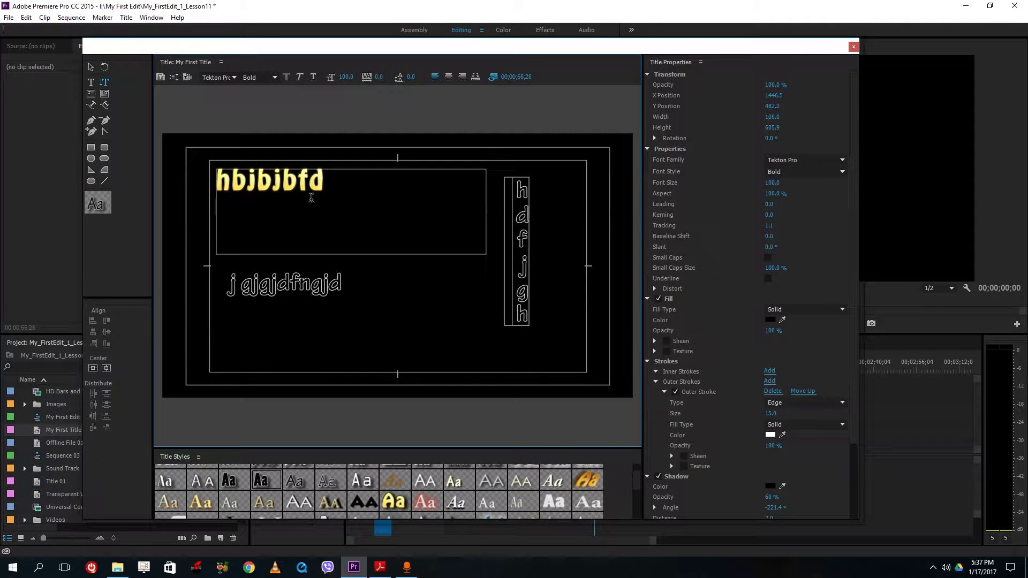
Remove all the sample text so the title canvas is empty
{"action": "left_click", "coordinate": [91, 93]}
{"action": "left_click_drag", "start_coordinate": [217, 170], "coordinate": [486, 254]}
{"action": "key", "text": "ctrl+z"}
{"action": "key", "text": "ctrl+z"}
{"action": "key", "text": "ctrl+z"}
{"action": "key", "text": "ctrl+z"}
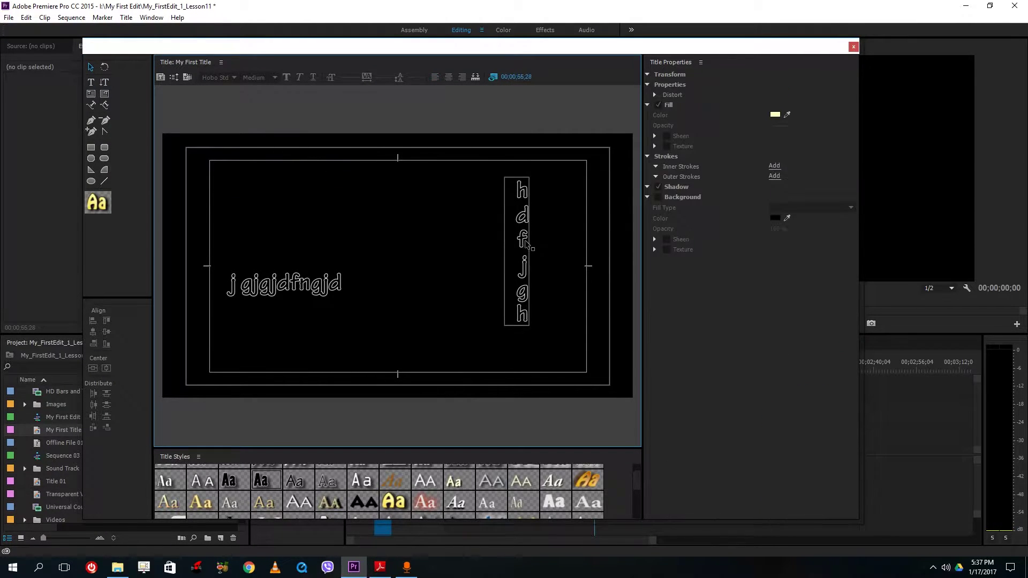
{"action": "key", "text": "ctrl+z"}
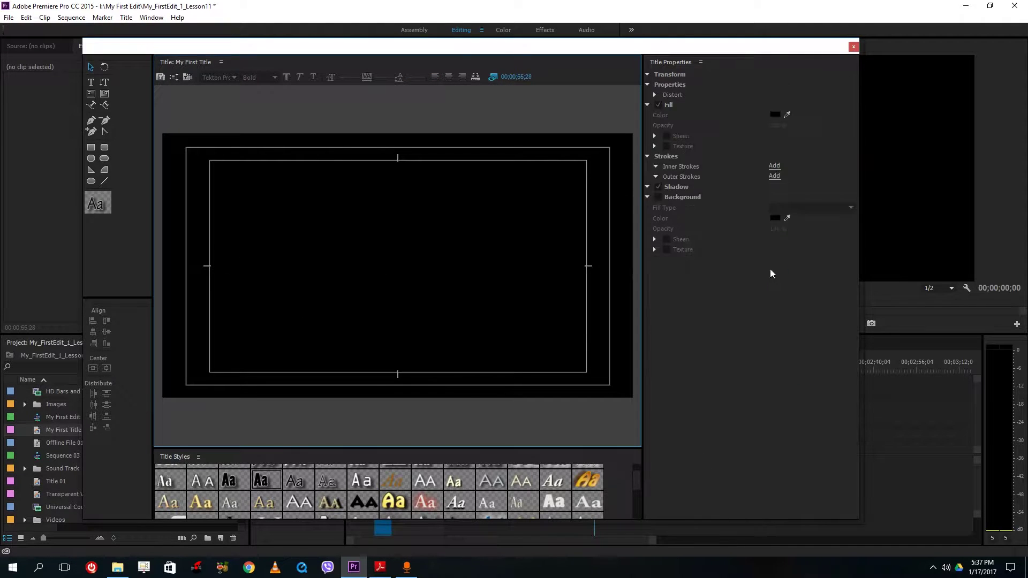
Draw a horizontal area text box about 832 × 560 and a vertical one about 345 × 535 containing "fknknknkfnkfnfk"
{"action": "left_click", "coordinate": [93, 95]}
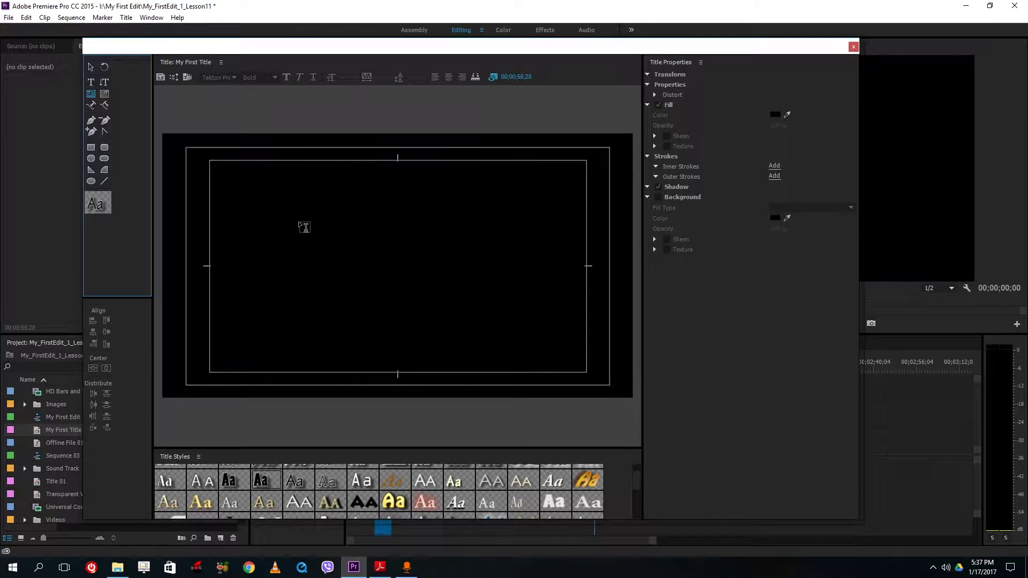
{"action": "left_click_drag", "start_coordinate": [262, 184], "coordinate": [466, 319]}
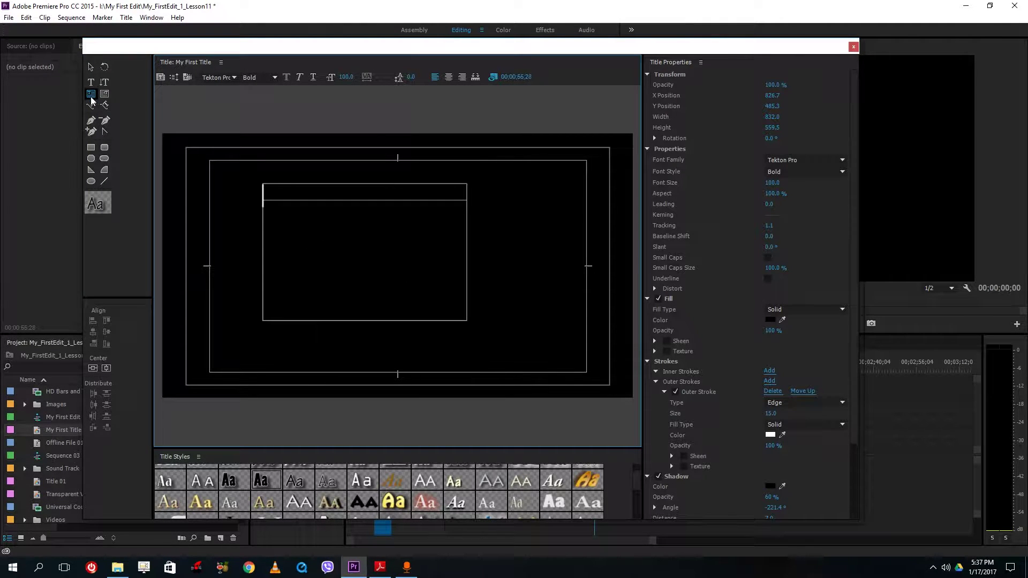
{"action": "left_click", "coordinate": [105, 95]}
{"action": "left_click_drag", "start_coordinate": [594, 319], "coordinate": [510, 188]}
{"action": "type", "text": "fknknk"}
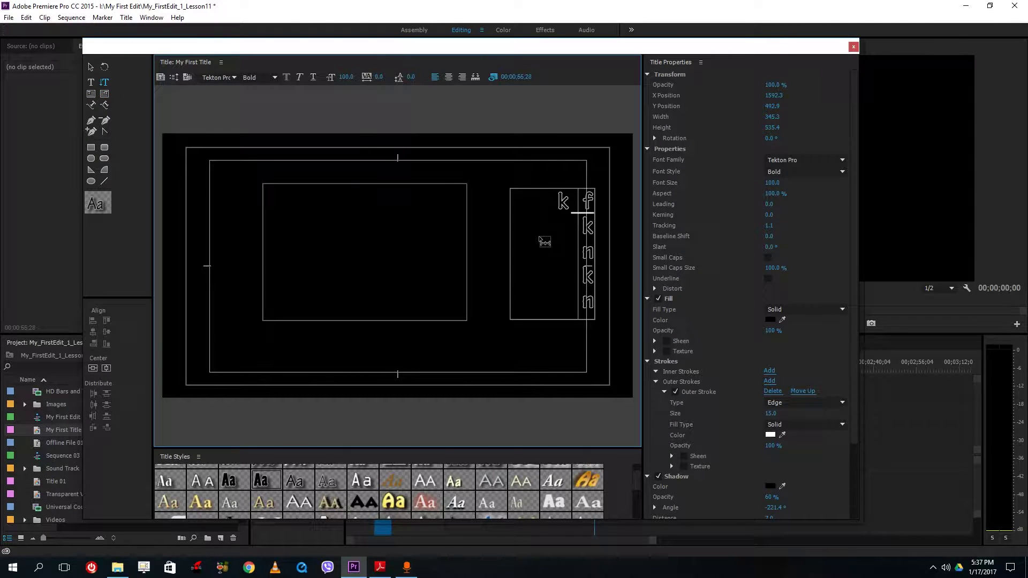
{"action": "type", "text": "nkfnkfnfk"}
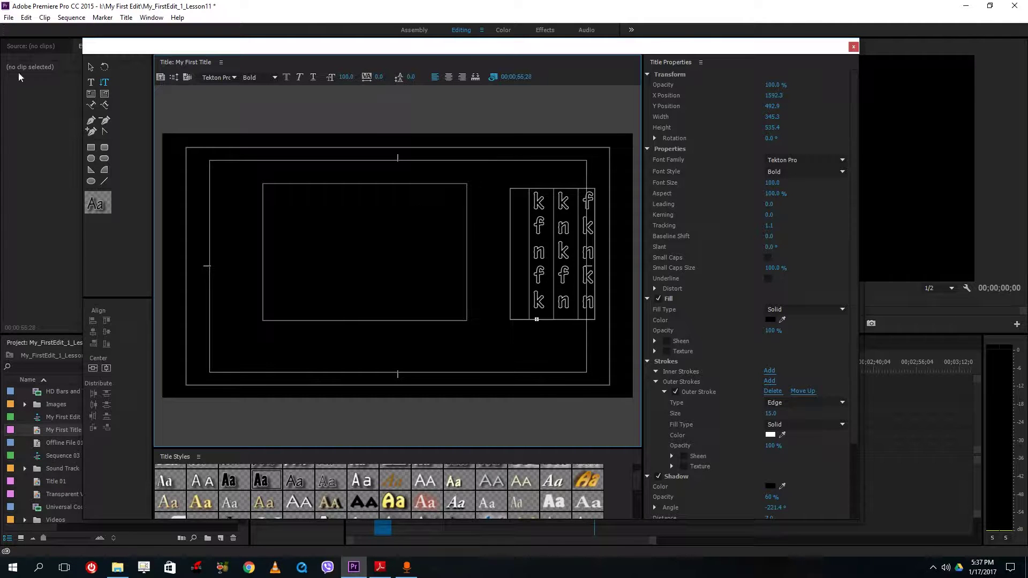
Remove both the vertical and the horizontal area text boxes from the title
{"action": "left_click", "coordinate": [91, 67]}
{"action": "left_click", "coordinate": [530, 243]}
{"action": "key", "text": "ctrl+z"}
{"action": "key", "text": "ctrl+z"}
{"action": "key", "text": "ctrl+z"}
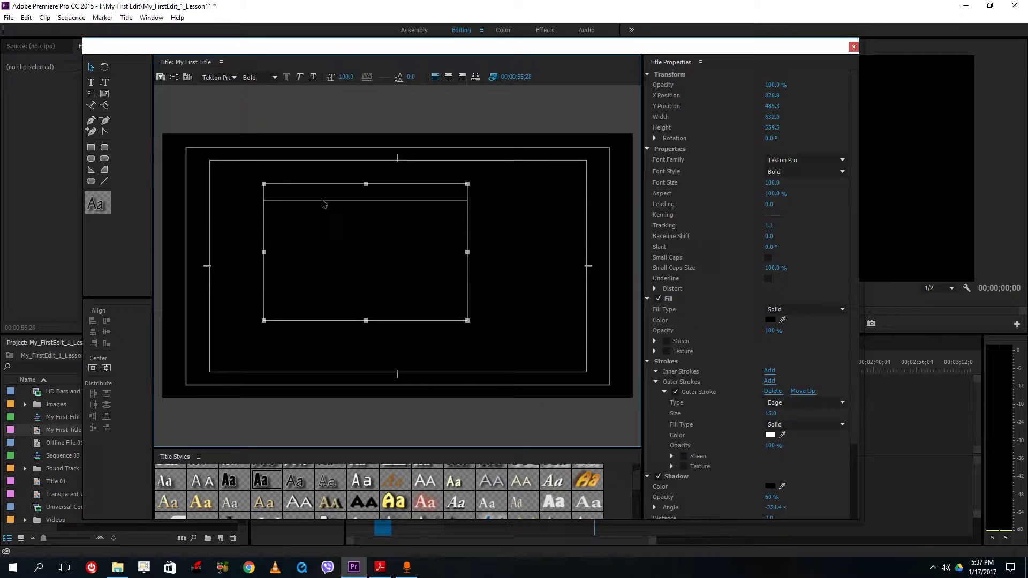
{"action": "key", "text": "ctrl+z"}
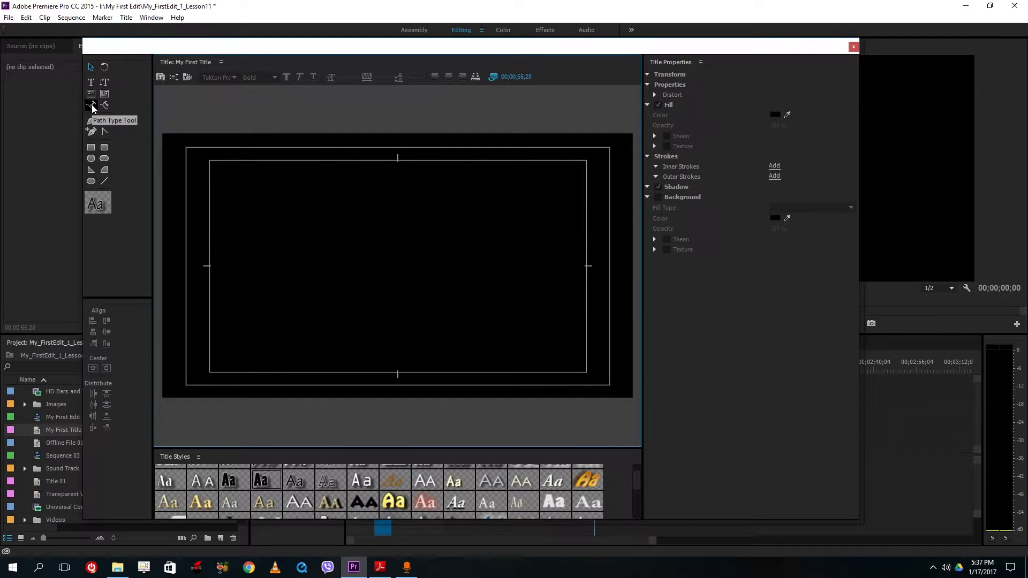
Draw a four-point wave-shaped path about 1423 × 449 across the title with the Path Type tool
{"action": "left_click", "coordinate": [91, 106]}
{"action": "left_click", "coordinate": [206, 311]}
{"action": "left_click_drag", "start_coordinate": [297, 206], "coordinate": [324, 221]}
{"action": "left_click_drag", "start_coordinate": [433, 291], "coordinate": [491, 291]}
{"action": "left_click_drag", "start_coordinate": [554, 202], "coordinate": [577, 203]}
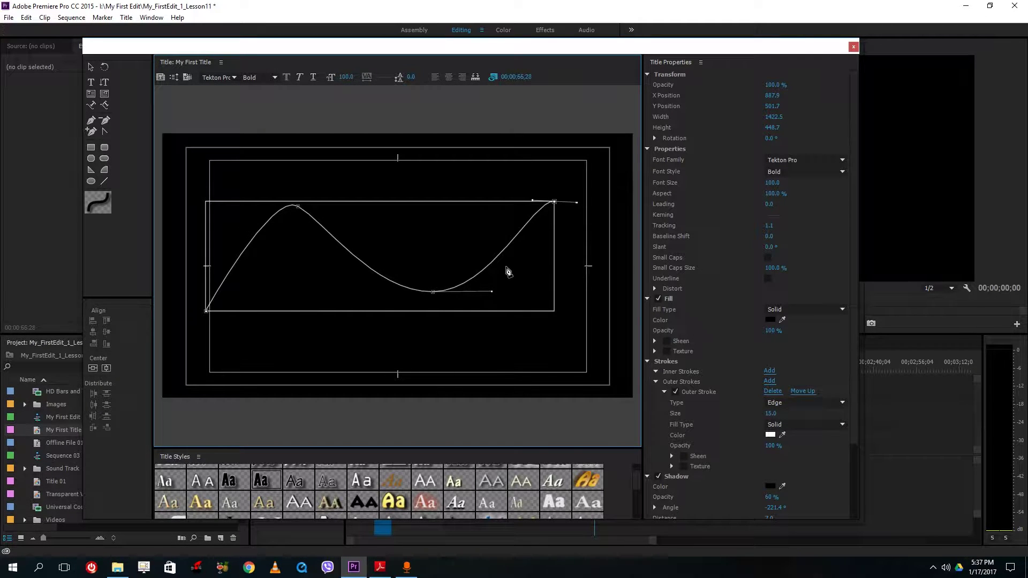
Enter "Curves sentences on the go" along the wave-shaped path
{"action": "type", "text": "Curves"}
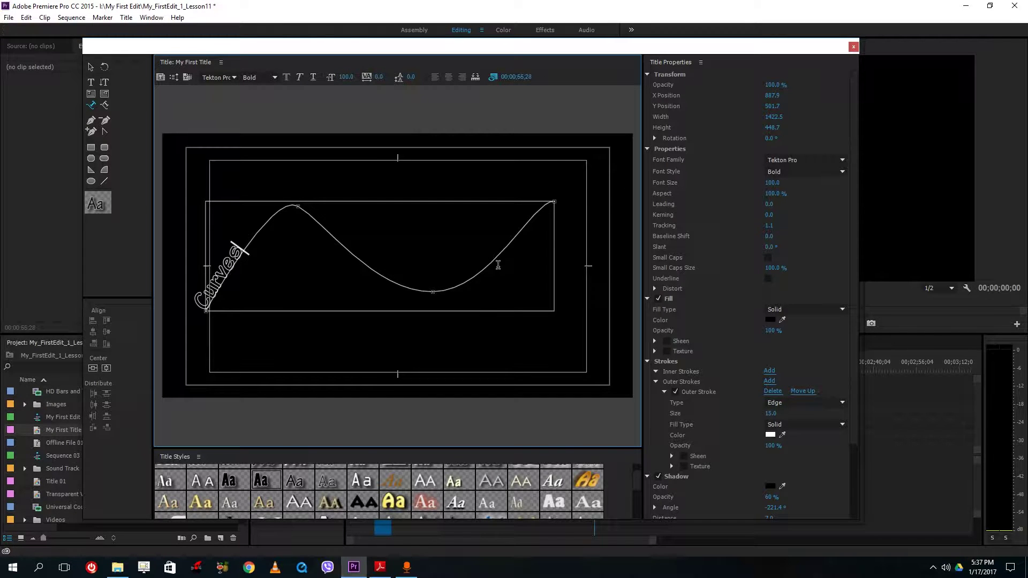
{"action": "type", "text": " sentences o"}
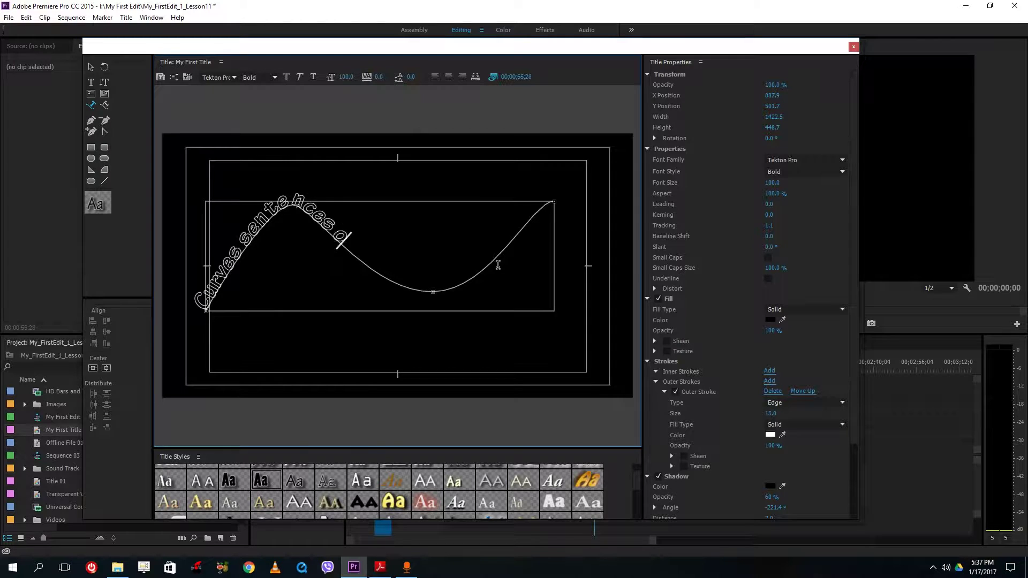
{"action": "key", "text": "BackSpace"}
{"action": "type", "text": "on the go"}
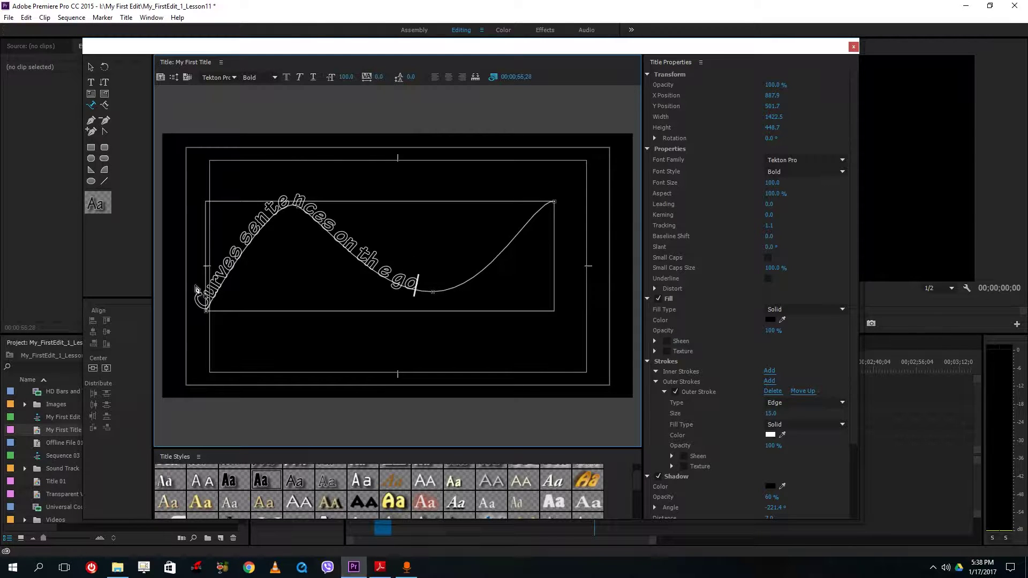
Delete the curved path text from the title
{"action": "left_click", "coordinate": [90, 67]}
{"action": "left_click", "coordinate": [318, 216]}
{"action": "key", "text": "Delete"}
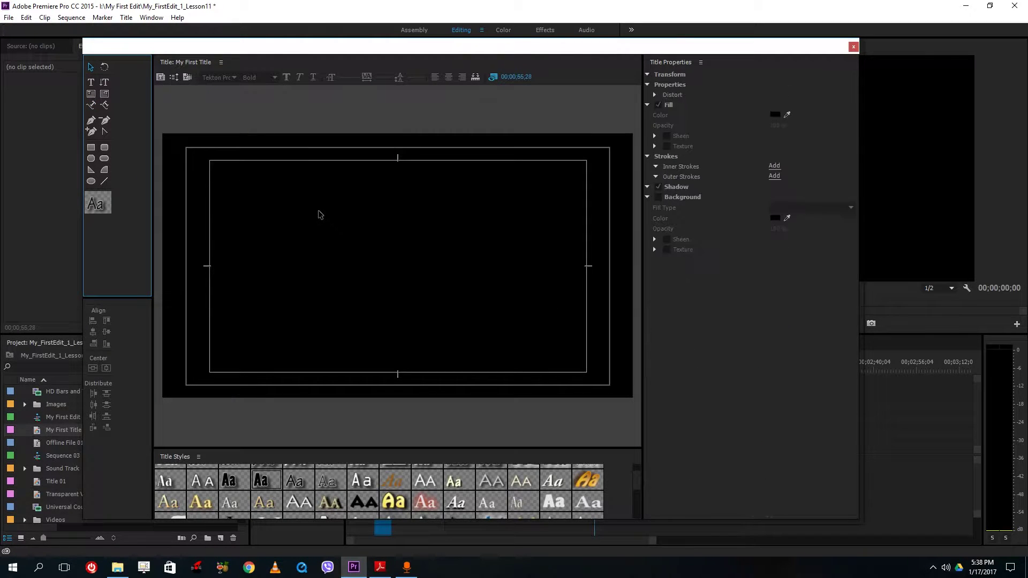
Draw a three-point angular text path about 1064 × 457 and enter "sdfasdfasdfdf" along it
{"action": "left_click", "coordinate": [91, 120]}
{"action": "left_click", "coordinate": [217, 339]}
{"action": "left_click", "coordinate": [335, 228]}
{"action": "left_click", "coordinate": [477, 326]}
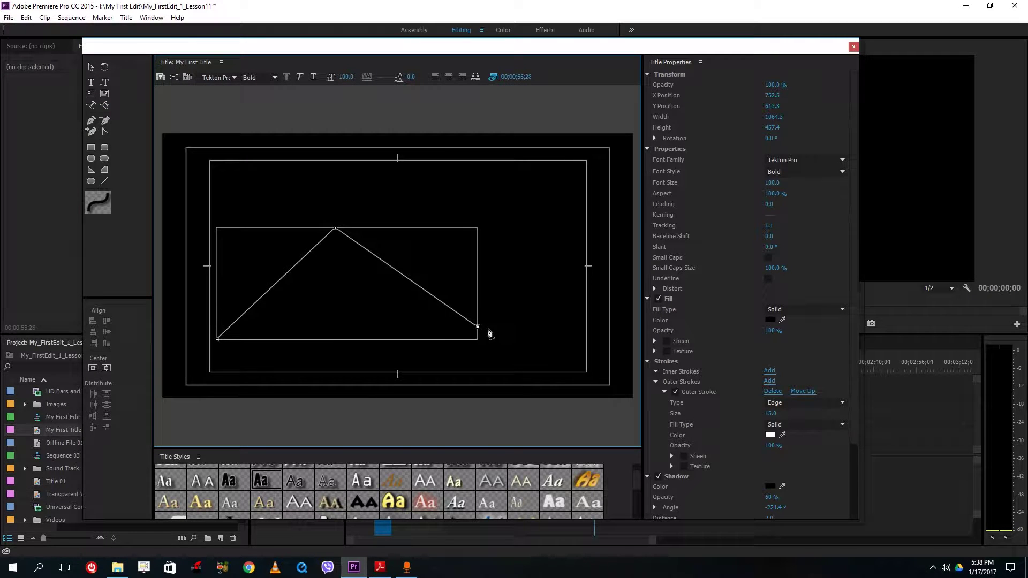
{"action": "type", "text": "sdfasdfasdfdf"}
Delete the angular path text from the title
{"action": "left_click", "coordinate": [91, 66]}
{"action": "left_click", "coordinate": [339, 268]}
{"action": "left_click_drag", "start_coordinate": [374, 241], "coordinate": [353, 274]}
{"action": "key", "text": "Delete"}
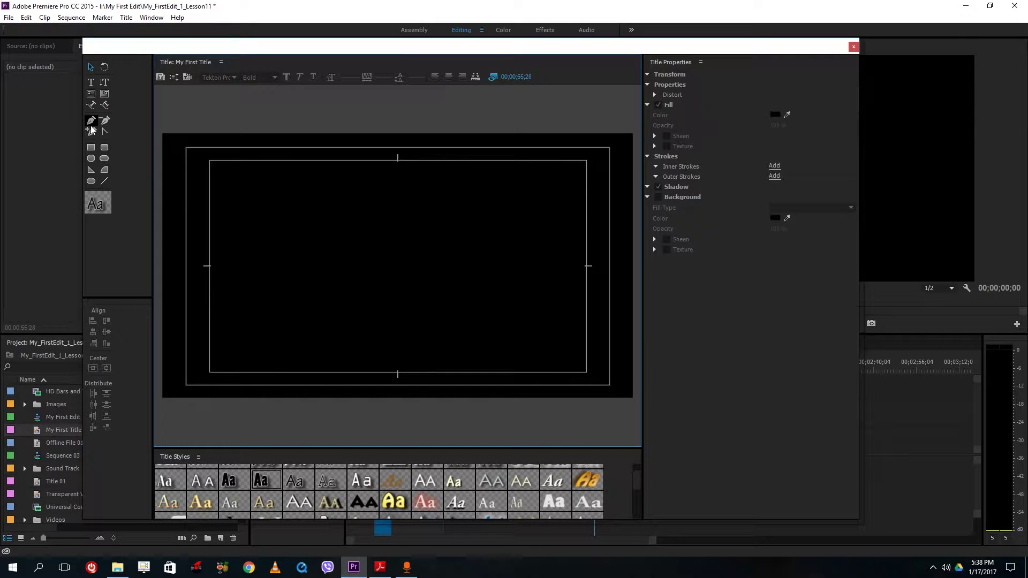
Draw a leaf-shaped curved path about 735 × 618 across the title area with the Pen tool
{"action": "left_click", "coordinate": [91, 122]}
{"action": "left_click", "coordinate": [289, 183]}
{"action": "left_click_drag", "start_coordinate": [445, 197], "coordinate": [461, 236]}
{"action": "left_click_drag", "start_coordinate": [411, 313], "coordinate": [375, 308]}
{"action": "mouse_move", "coordinate": [306, 231]}
{"action": "left_mouse_down"}
{"action": "mouse_move", "coordinate": [298, 202]}
{"action": "mouse_move", "coordinate": [299, 210]}
{"action": "mouse_move", "coordinate": [276, 184]}
{"action": "left_mouse_up"}
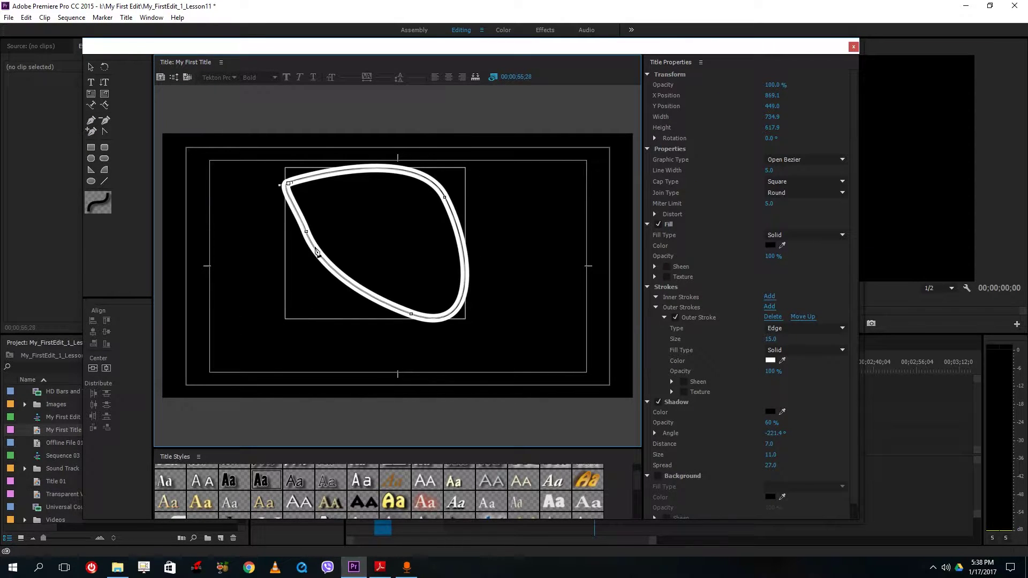
Remove the upper-left anchor points from the path, and add three anchor points along its lower-left curve, pulling the last one outward
{"action": "left_click", "coordinate": [106, 120]}
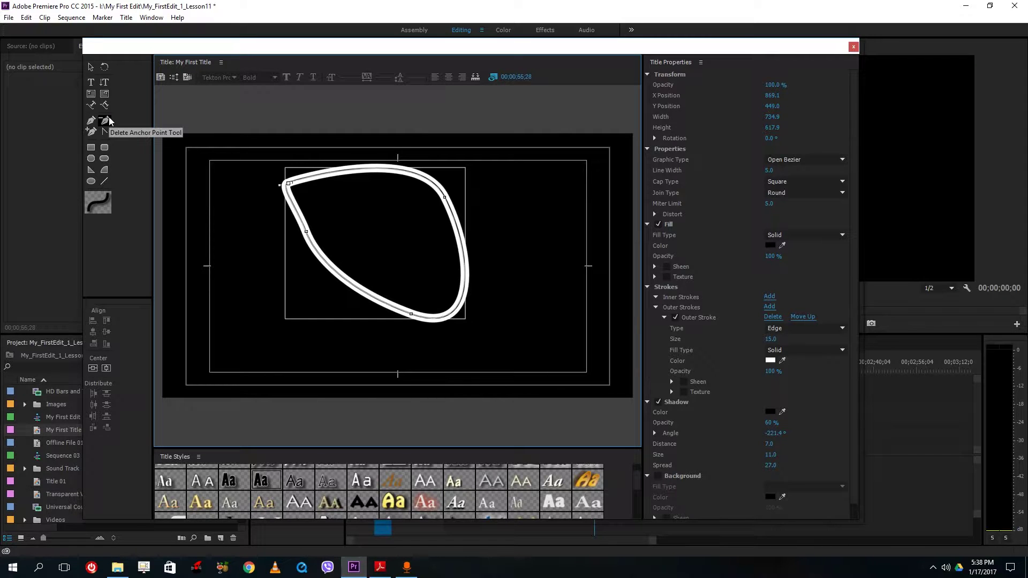
{"action": "left_click", "coordinate": [289, 184]}
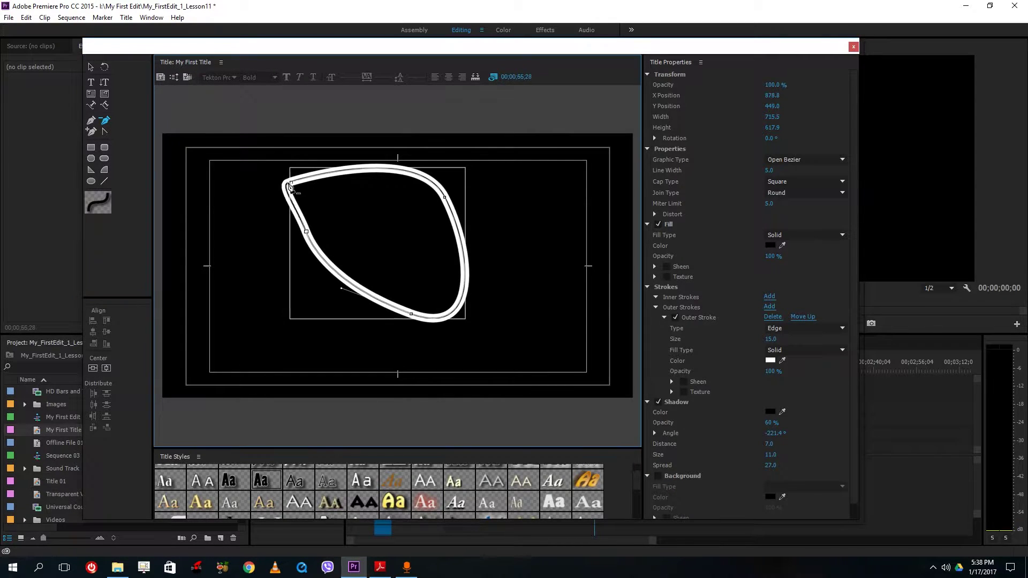
{"action": "left_click", "coordinate": [290, 182]}
{"action": "left_click", "coordinate": [91, 131]}
{"action": "left_click", "coordinate": [340, 273]}
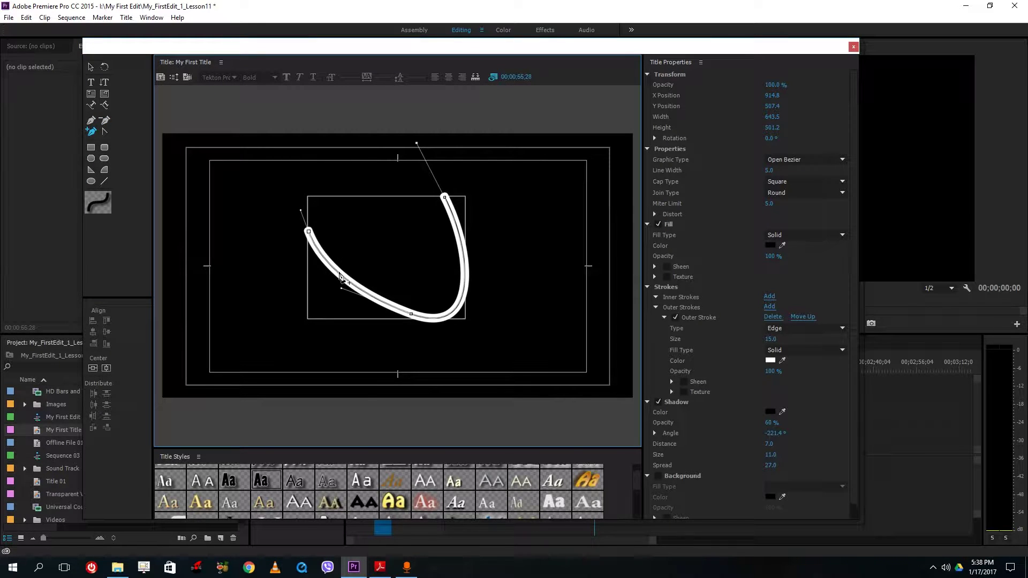
{"action": "left_click", "coordinate": [373, 297]}
{"action": "left_click_drag", "start_coordinate": [362, 318], "coordinate": [354, 334]}
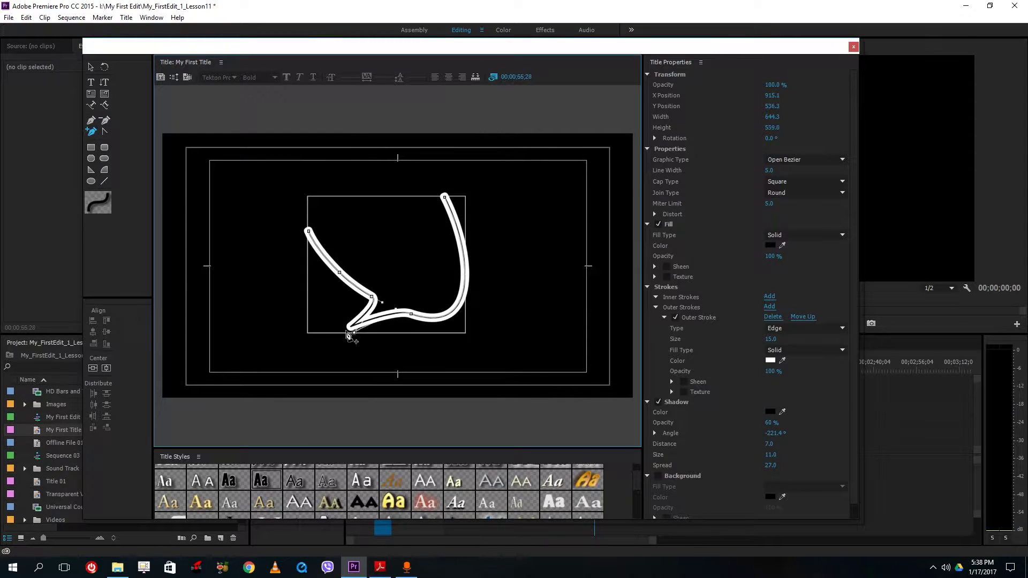
Reshape the path's lower curves by pulling out handles with the Convert Anchor Point tool, and delete the path
{"action": "left_click", "coordinate": [104, 133]}
{"action": "left_click_drag", "start_coordinate": [372, 296], "coordinate": [489, 277]}
{"action": "left_click_drag", "start_coordinate": [504, 329], "coordinate": [502, 326]}
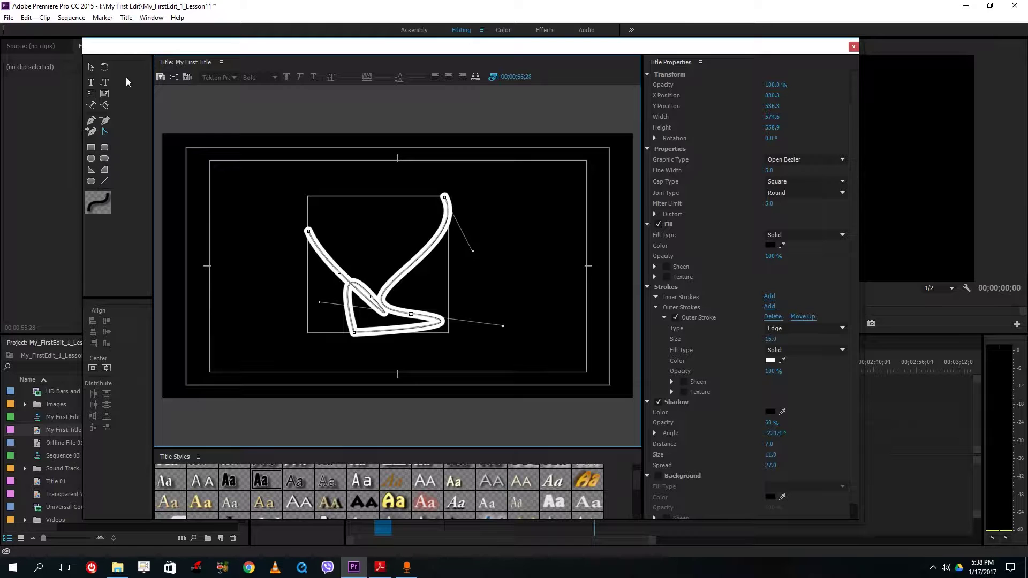
{"action": "left_click", "coordinate": [91, 67]}
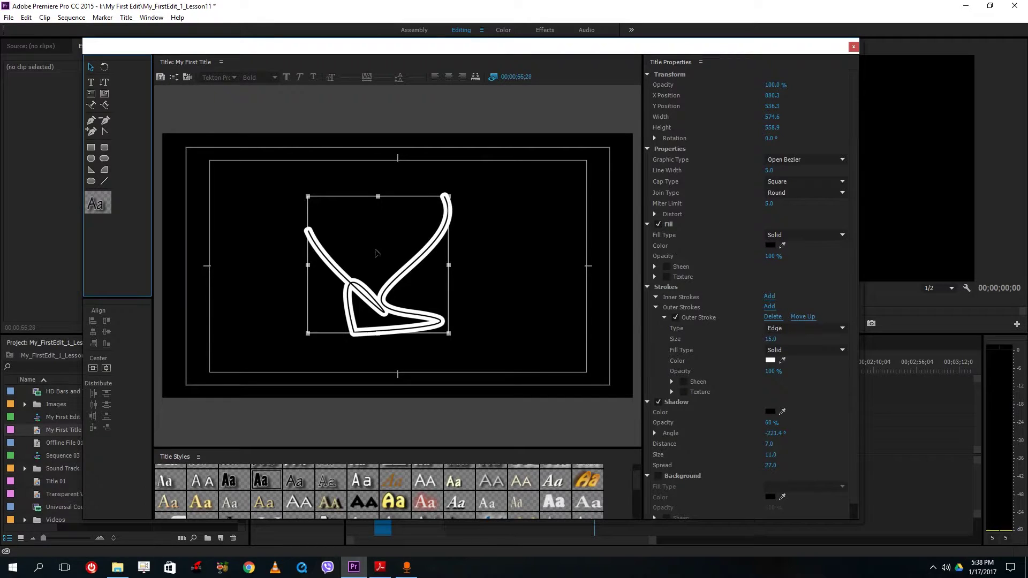
{"action": "key", "text": "Delete"}
Draw a rectangle about 475 × 384 in the upper-left title area and give it the slanted orange-gold gradient style
{"action": "left_click", "coordinate": [91, 147]}
{"action": "left_click_drag", "start_coordinate": [233, 165], "coordinate": [353, 262]}
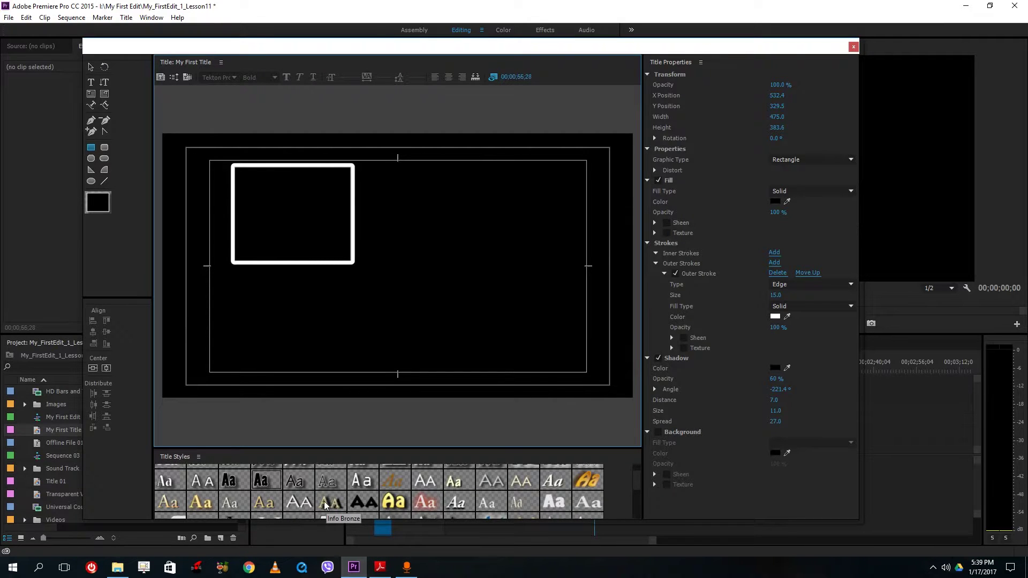
{"action": "left_click", "coordinate": [362, 504]}
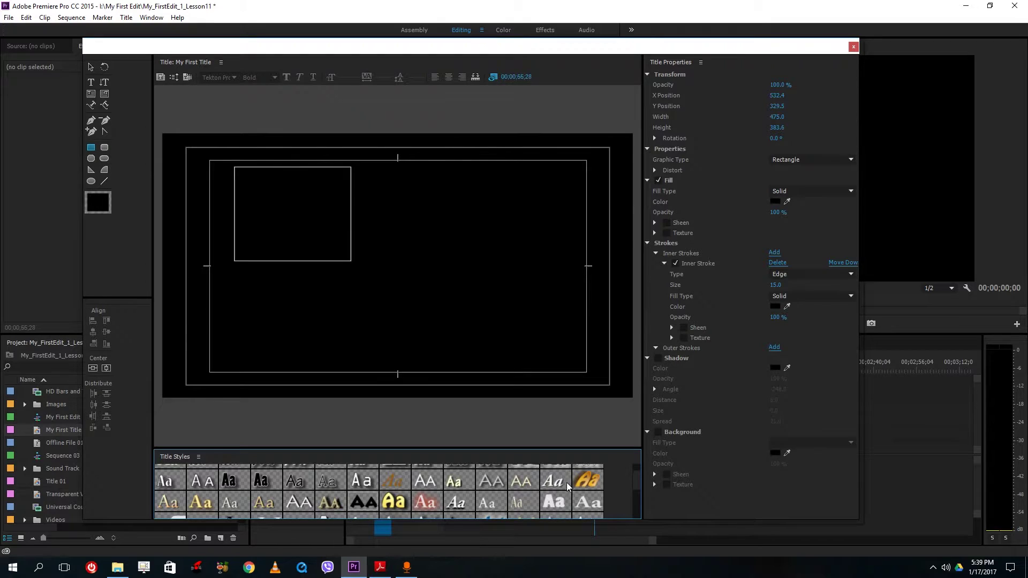
{"action": "left_click", "coordinate": [586, 481]}
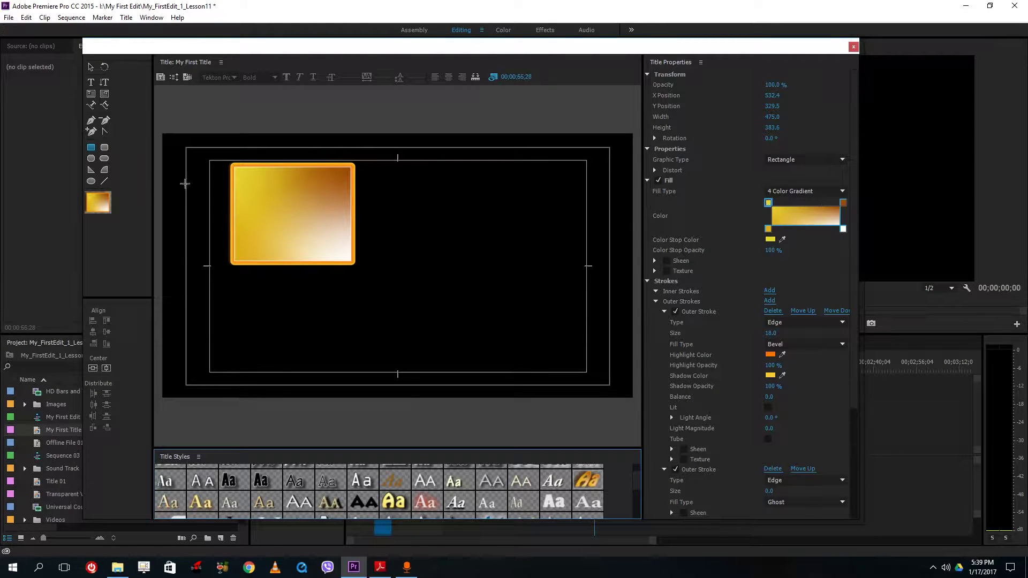
Draw a rounded-corner rectangle about 418 × 327 beside the first rectangle, and add clipped-corner, round and wedge shapes
{"action": "left_click", "coordinate": [105, 147]}
{"action": "left_click_drag", "start_coordinate": [417, 179], "coordinate": [519, 258]}
{"action": "left_click", "coordinate": [91, 158]}
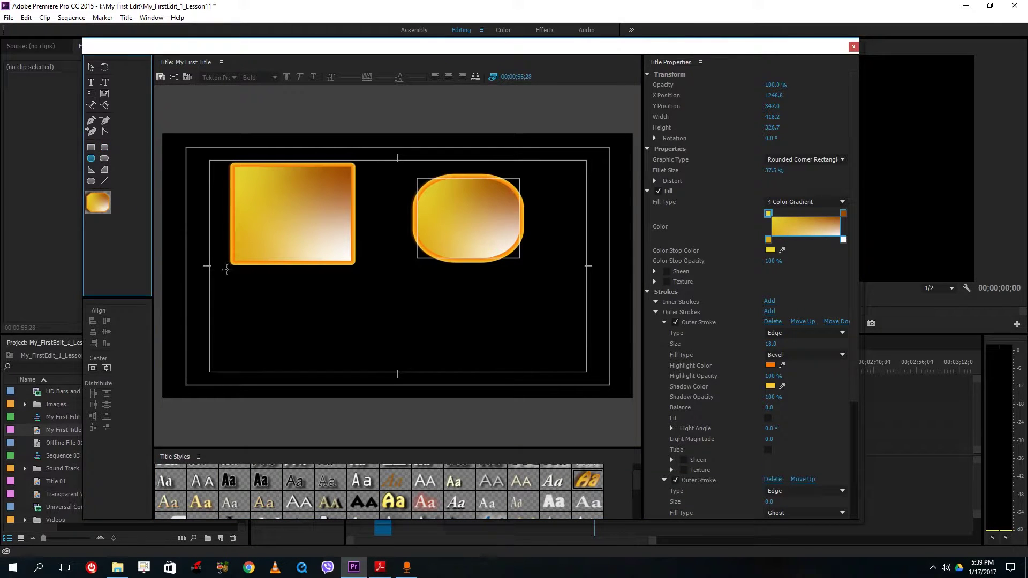
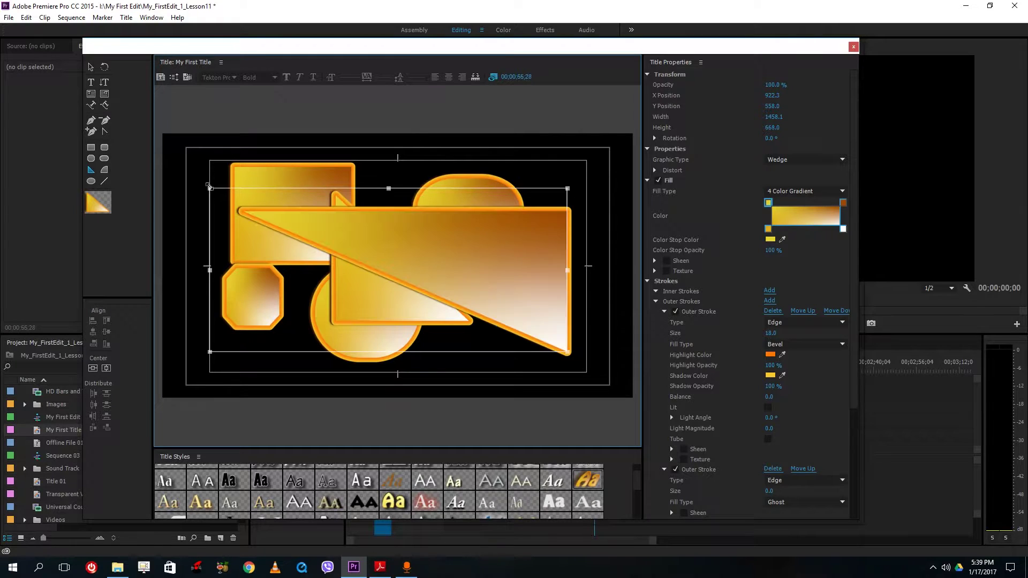
Select all the drawn shapes together and delete them from the title
{"action": "left_click", "coordinate": [91, 66]}
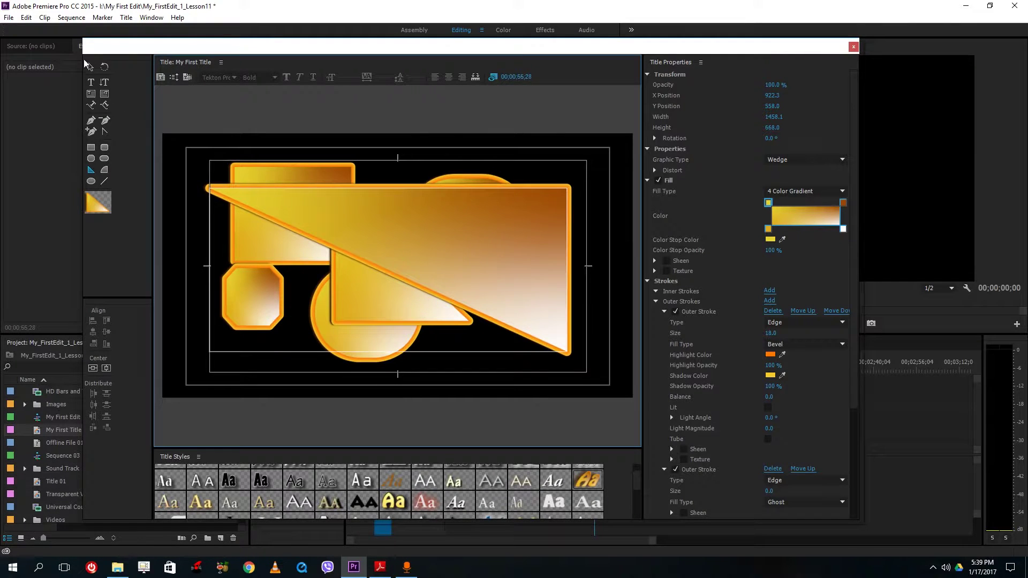
{"action": "left_click_drag", "start_coordinate": [182, 158], "coordinate": [591, 391]}
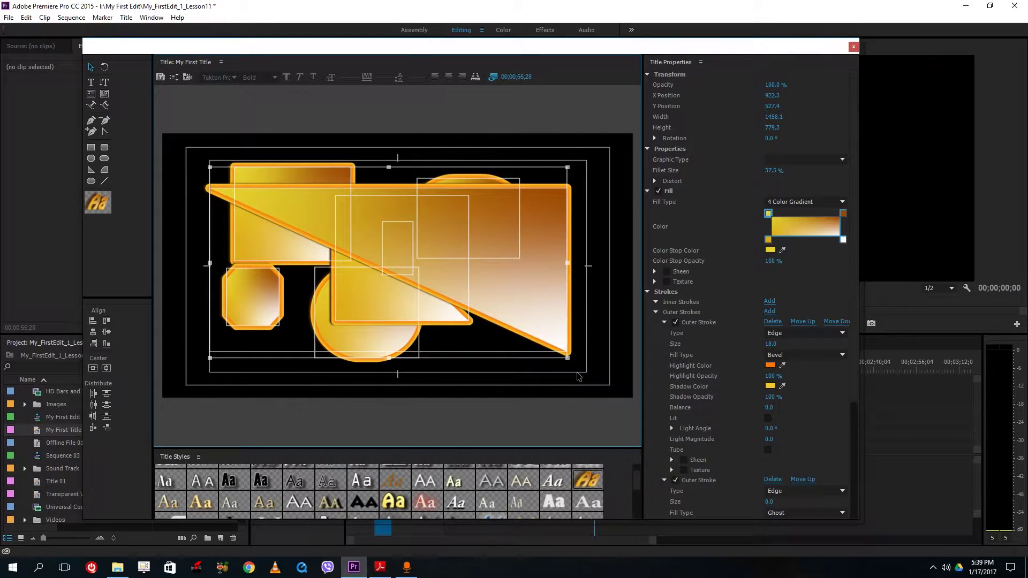
{"action": "key", "text": "Delete"}
Enter the text "xjvjxcnvjxcnv" in the gold style and center it horizontally and vertically in the frame
{"action": "left_click", "coordinate": [91, 83]}
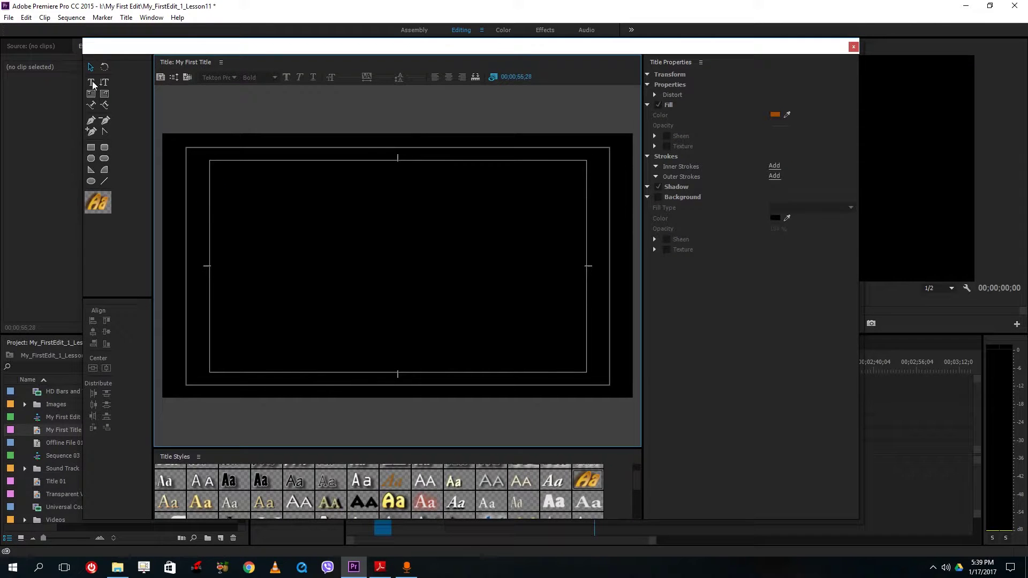
{"action": "left_click", "coordinate": [295, 248]}
{"action": "type", "text": "xivixcnvixcnv"}
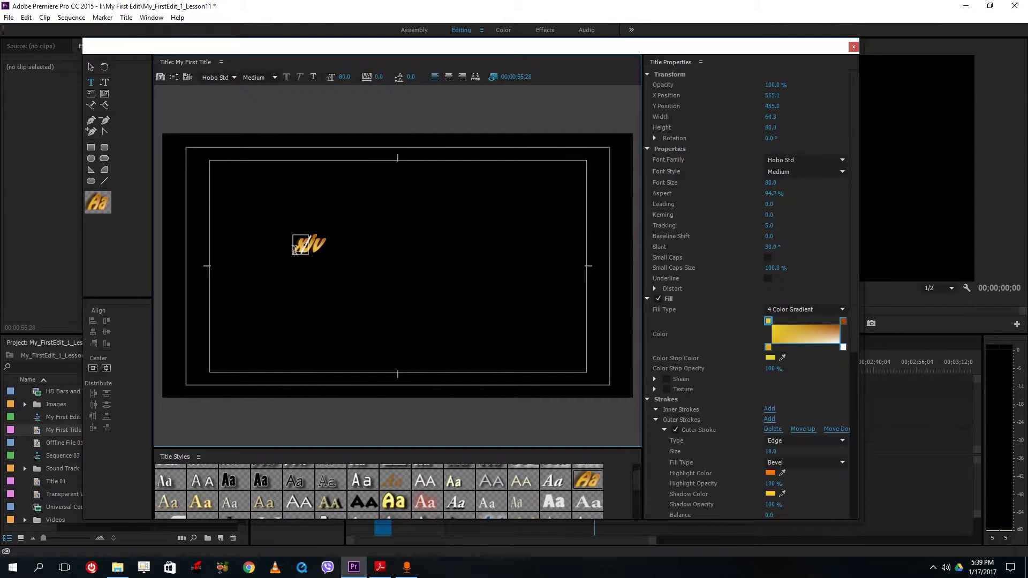
{"action": "left_click", "coordinate": [107, 369]}
{"action": "left_click", "coordinate": [106, 368]}
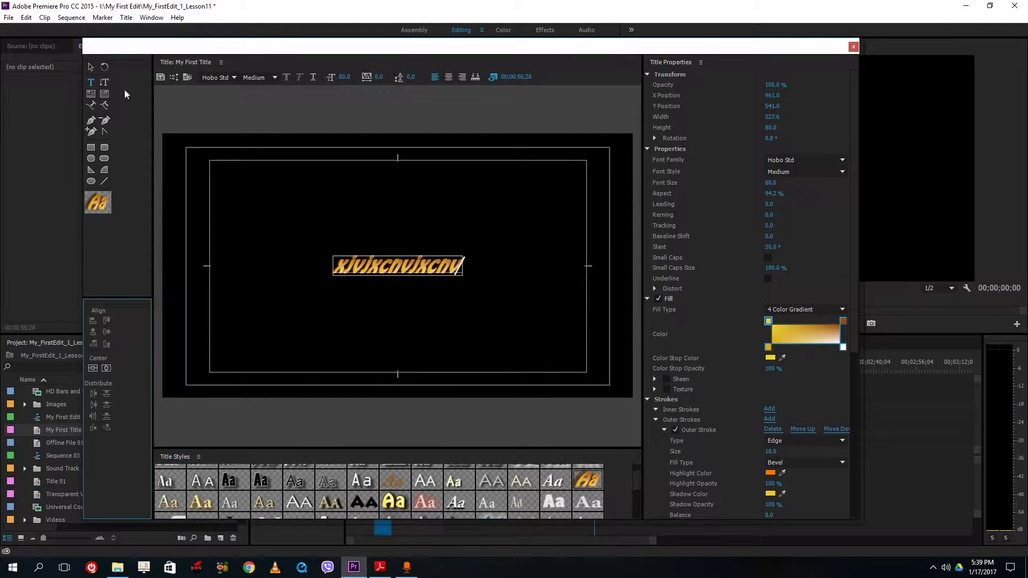
Duplicate the text line once below and once above the original, shifting the upper copy right and the lower copy left
{"action": "left_click", "coordinate": [93, 67]}
{"action": "left_click", "coordinate": [91, 67]}
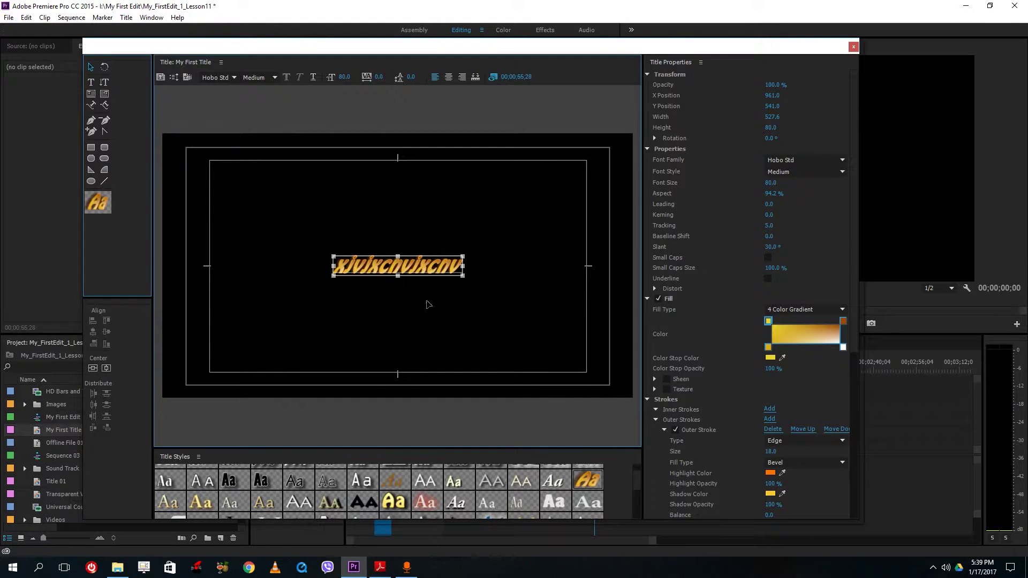
{"action": "left_click_drag", "start_coordinate": [436, 270], "coordinate": [431, 315]}
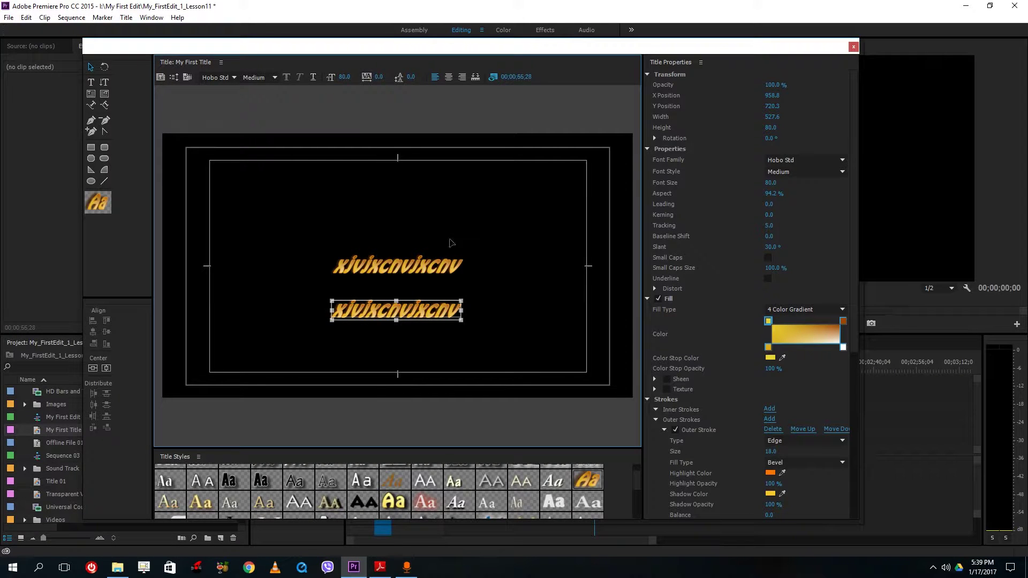
{"action": "left_click_drag", "start_coordinate": [450, 266], "coordinate": [452, 221]}
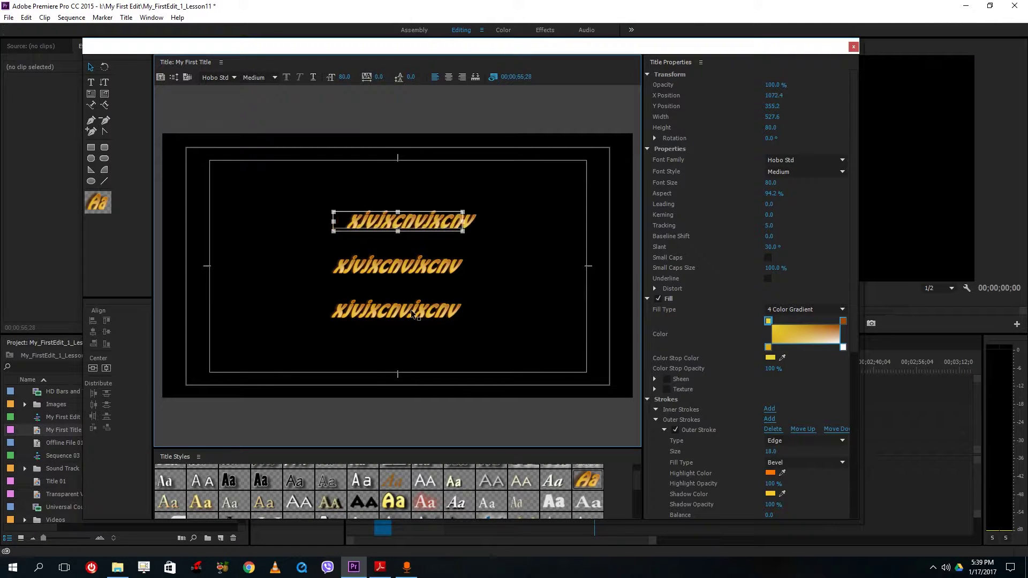
{"action": "left_click_drag", "start_coordinate": [412, 314], "coordinate": [394, 314]}
Align the three staggered text lines by their left edges and by their top edges
{"action": "left_click", "coordinate": [416, 271], "text": "shift"}
{"action": "left_click", "coordinate": [446, 230], "text": "shift"}
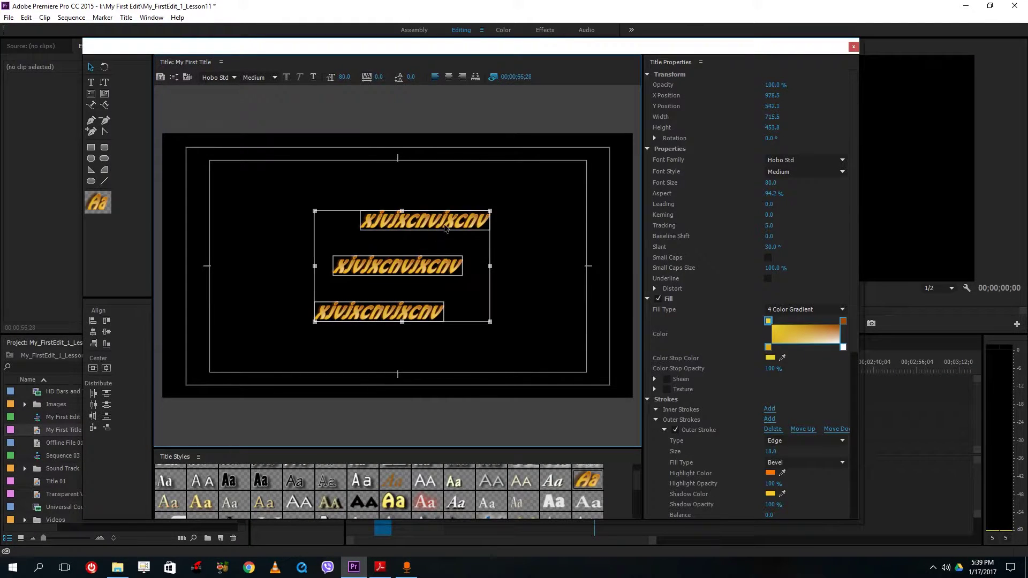
{"action": "left_click", "coordinate": [92, 322]}
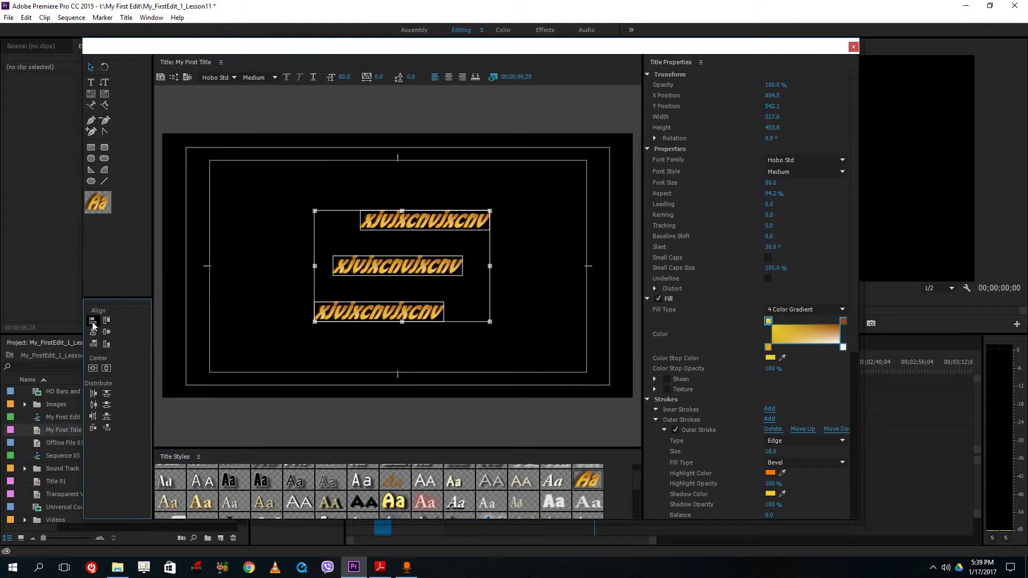
{"action": "left_click", "coordinate": [105, 323]}
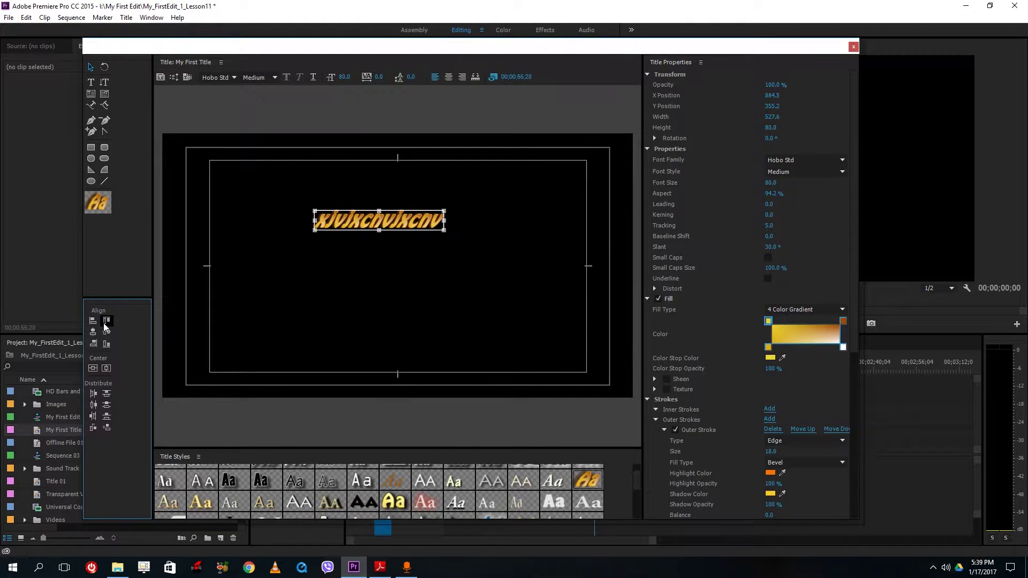
Move two of the stacked text copies apart, to about X 349, Y 624 and X 1376, Y 668
{"action": "left_click", "coordinate": [387, 254]}
{"action": "key", "text": "ctrl+z"}
{"action": "key", "text": "ctrl+z"}
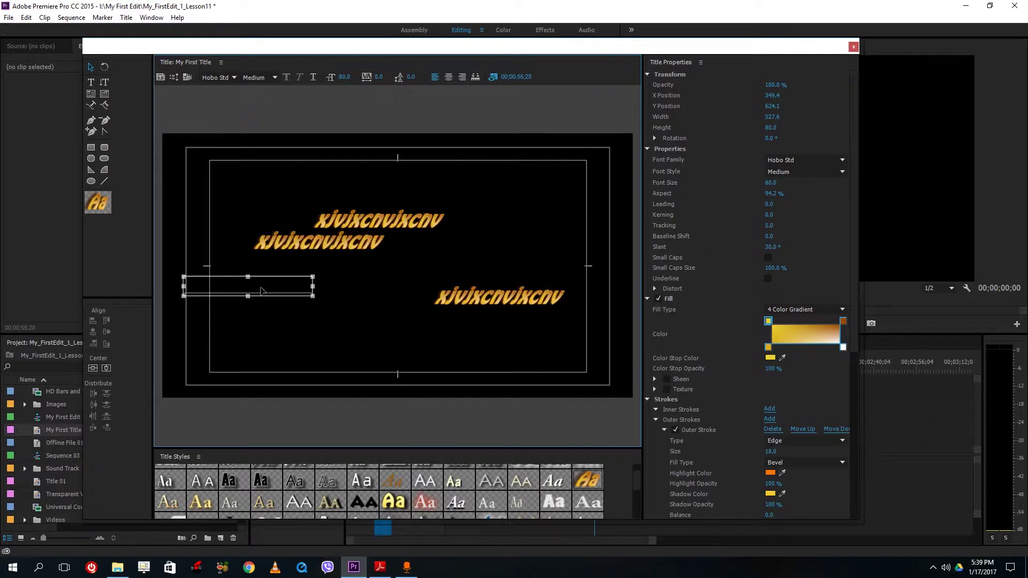
Try aligning all three separated text lines by their top edges, and undo that alignment
{"action": "left_click", "coordinate": [497, 298]}
{"action": "left_click", "coordinate": [408, 224], "text": "shift"}
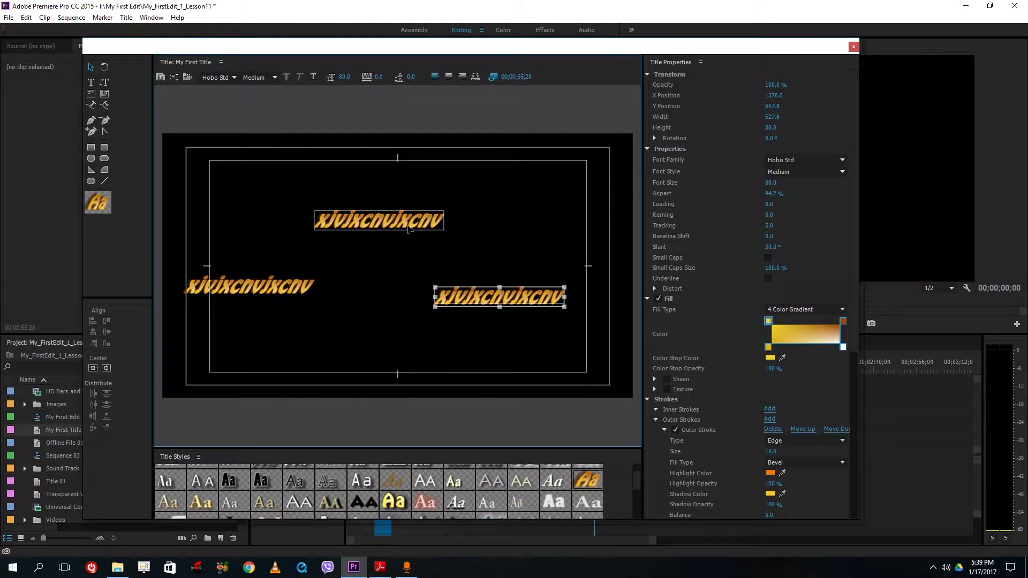
{"action": "key", "text": "ctrl+a"}
{"action": "left_click", "coordinate": [105, 323]}
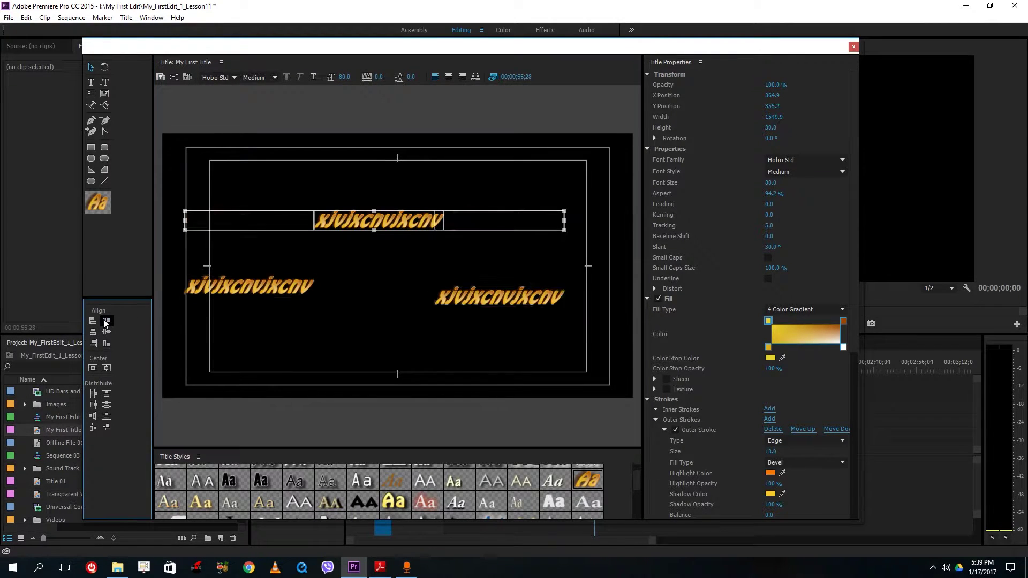
{"action": "left_click", "coordinate": [435, 250]}
{"action": "key", "text": "ctrl+z"}
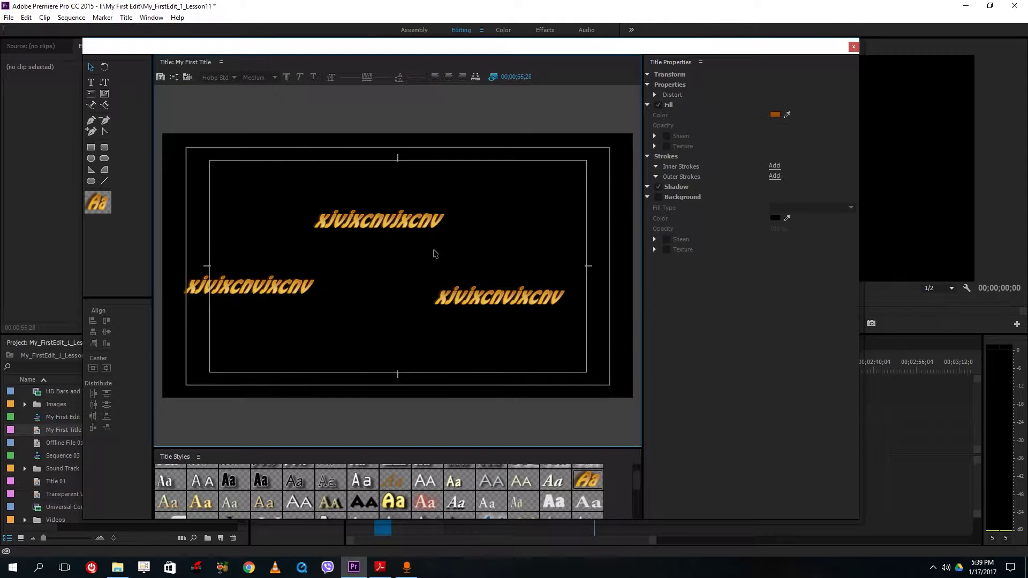
Try center-aligning the three text lines horizontally and vertically, undoing each alignment
{"action": "left_click", "coordinate": [417, 227]}
{"action": "left_click", "coordinate": [455, 296], "text": "shift"}
{"action": "left_click", "coordinate": [278, 289], "text": "shift"}
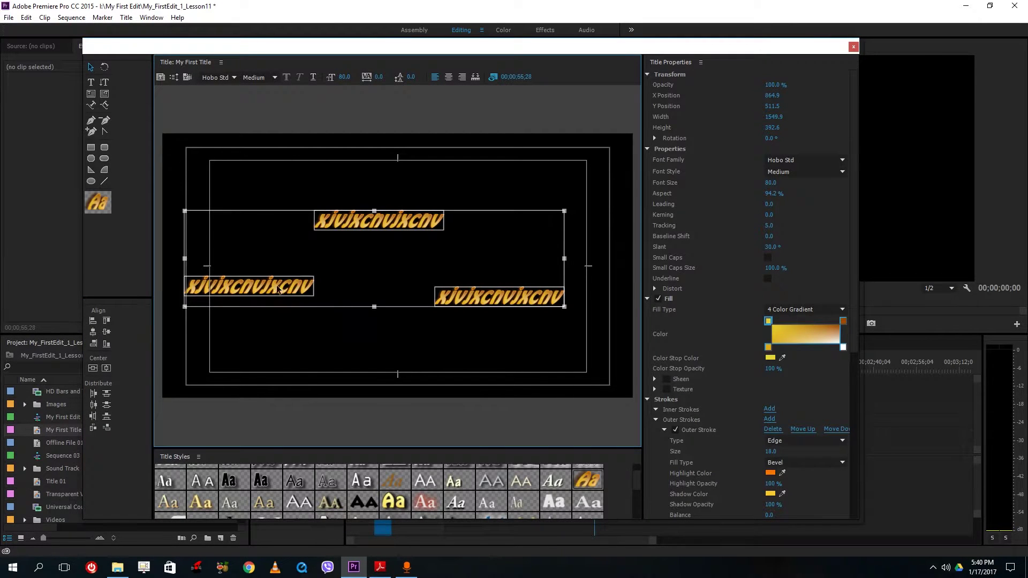
{"action": "left_click", "coordinate": [92, 331]}
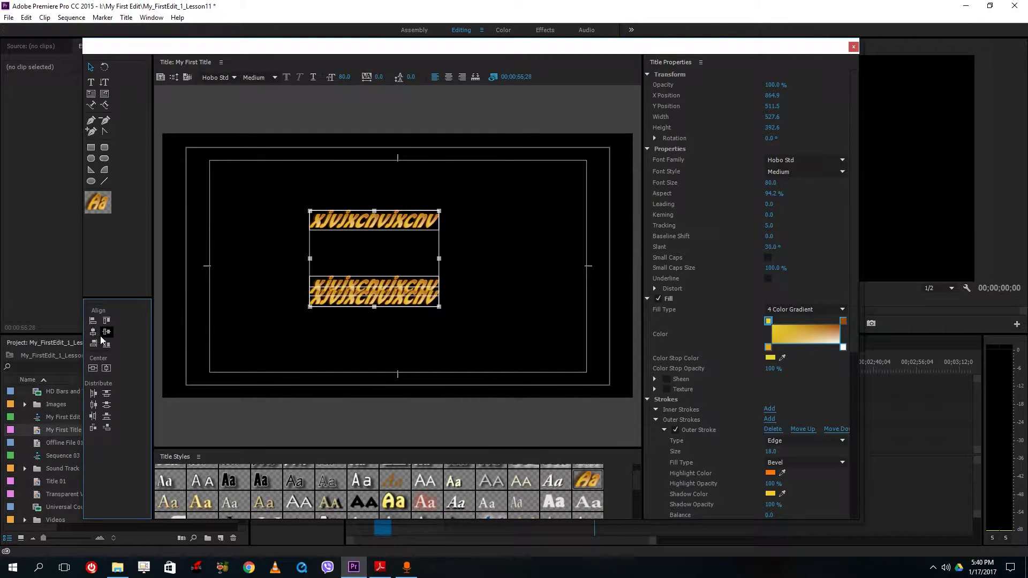
{"action": "key", "text": "ctrl+z"}
{"action": "left_click", "coordinate": [107, 332]}
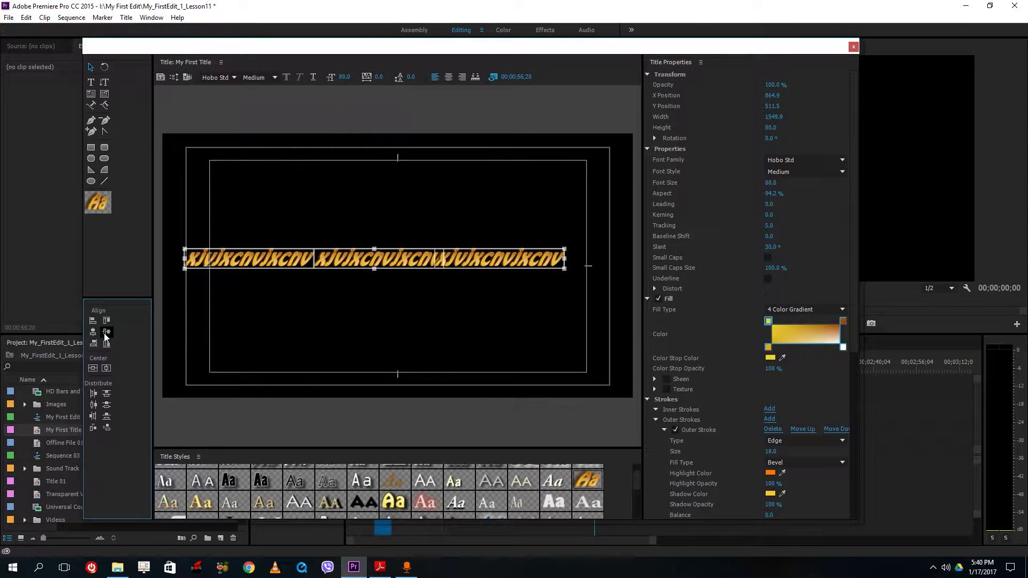
{"action": "key", "text": "ctrl+z"}
Try aligning the three text lines by their right edges and by their bottom edges, undoing each alignment
{"action": "left_click", "coordinate": [93, 345]}
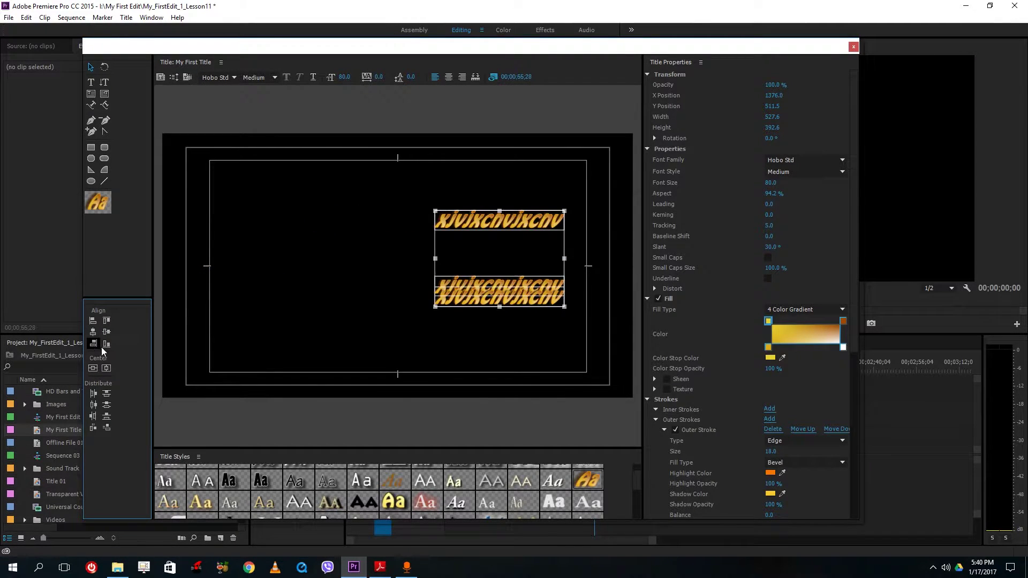
{"action": "key", "text": "ctrl+z"}
{"action": "left_click", "coordinate": [107, 343]}
{"action": "key", "text": "ctrl+z"}
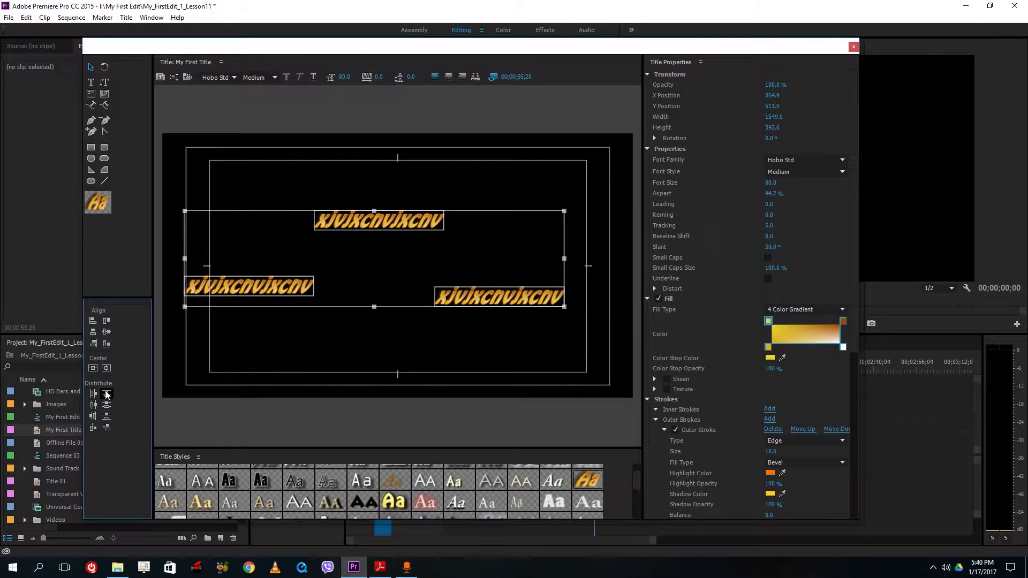
Distribute the three text lines evenly by left edges and top edges, and move the leftmost line down to about Y 590
{"action": "left_click", "coordinate": [95, 394]}
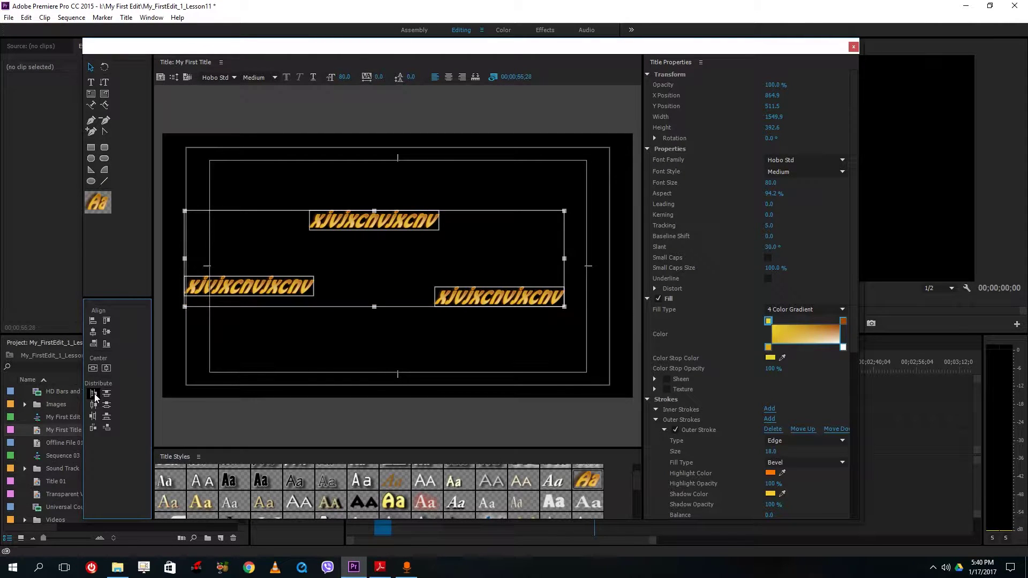
{"action": "left_click", "coordinate": [107, 395]}
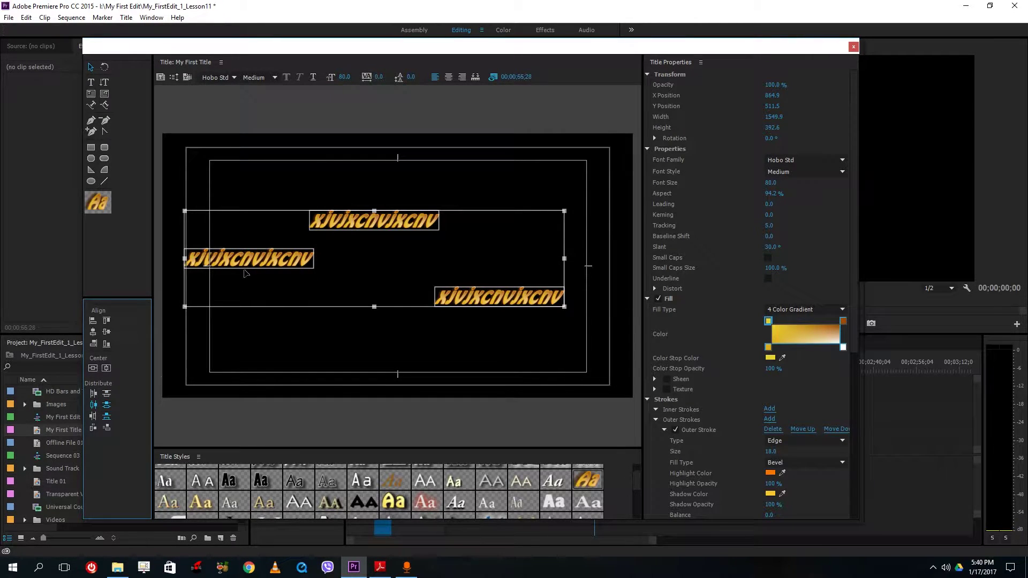
{"action": "left_click", "coordinate": [257, 334]}
{"action": "left_click_drag", "start_coordinate": [270, 260], "coordinate": [270, 278]}
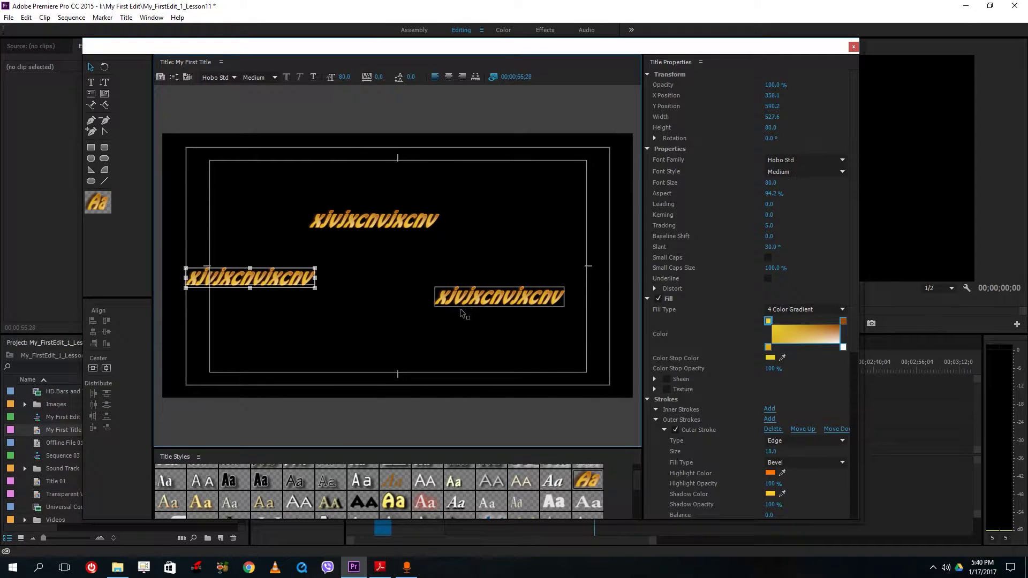
Align all three text lines by their horizontal centers and distribute them evenly in the vertical direction
{"action": "left_click", "coordinate": [375, 220]}
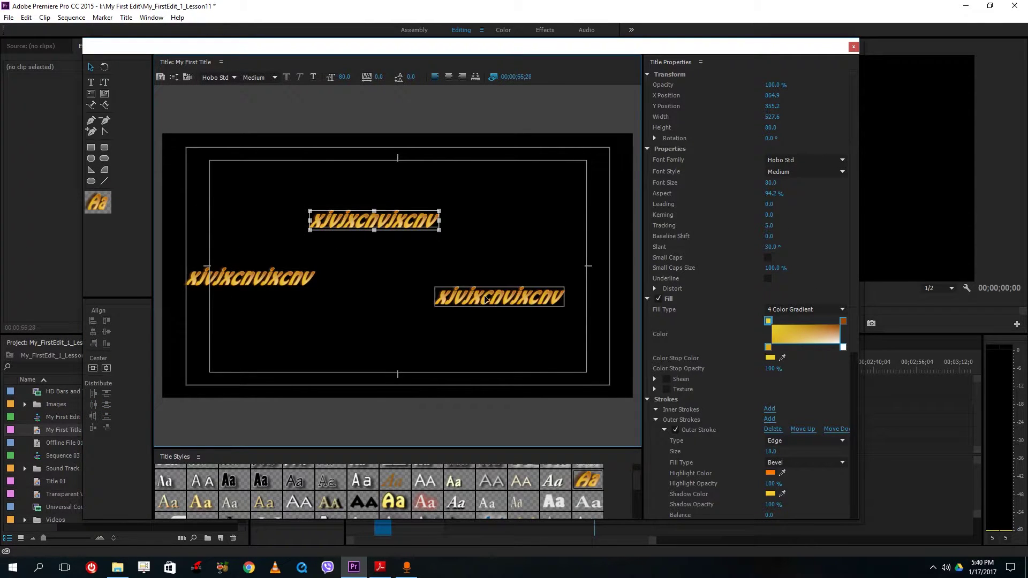
{"action": "left_click", "coordinate": [250, 278], "text": "shift"}
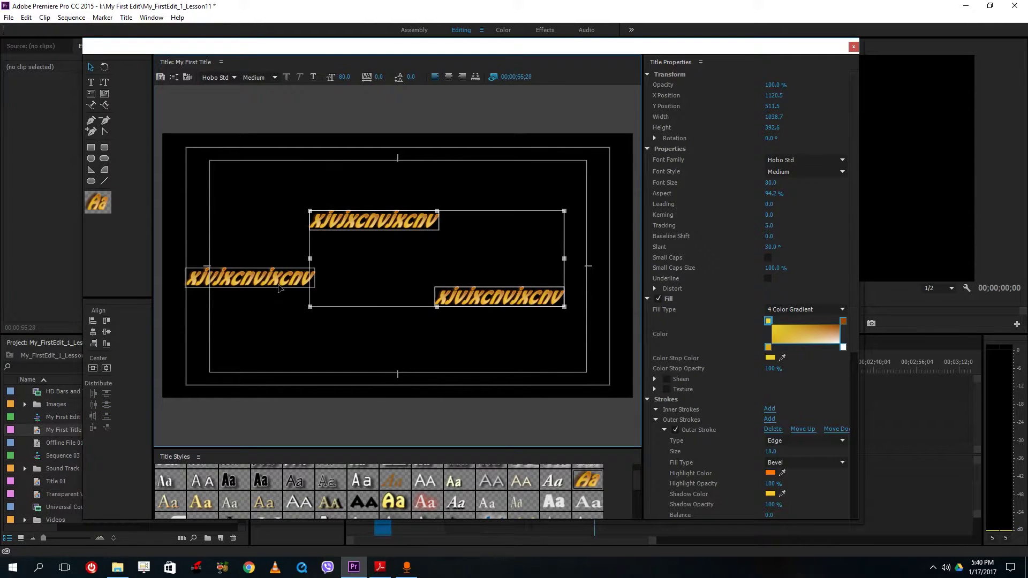
{"action": "left_click", "coordinate": [94, 343]}
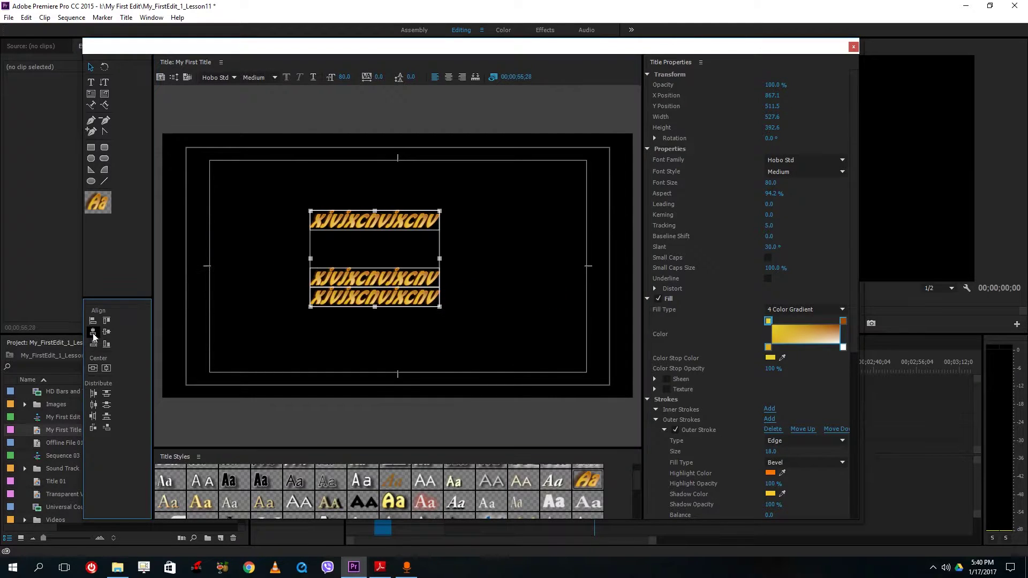
{"action": "left_click", "coordinate": [106, 395]}
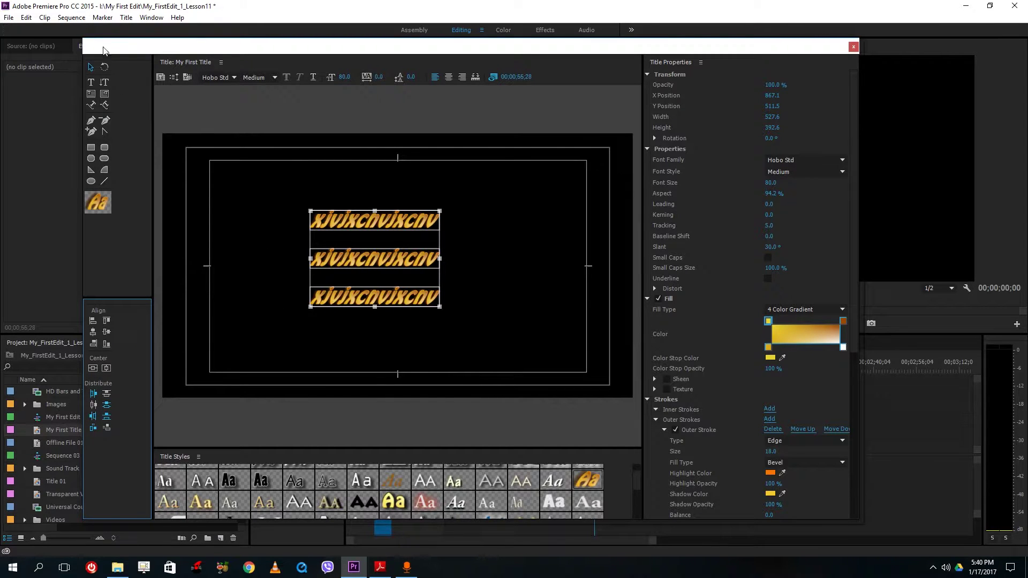
Delete all three text lines from the title canvas
{"action": "left_click", "coordinate": [91, 68]}
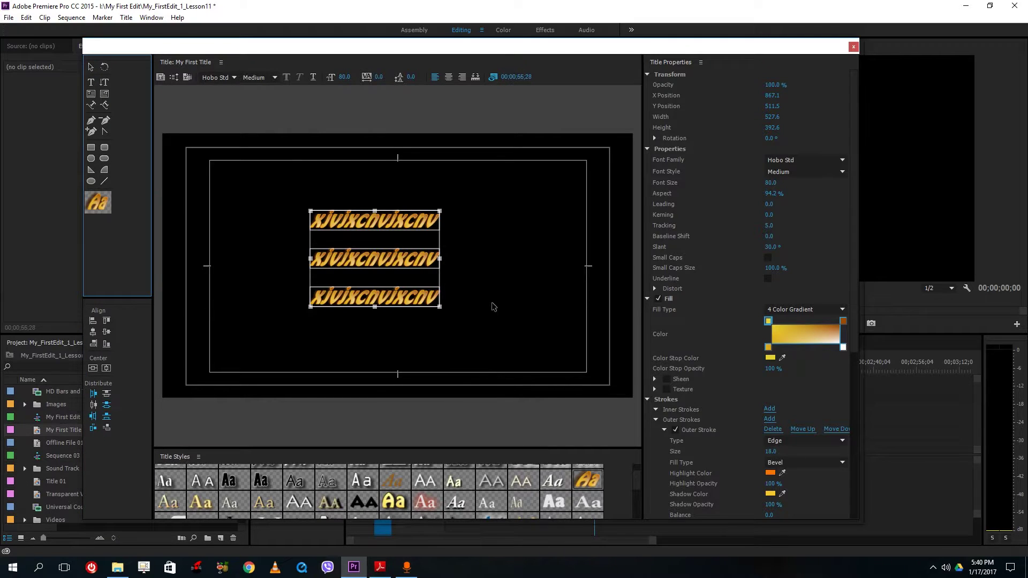
{"action": "left_click_drag", "start_coordinate": [510, 336], "coordinate": [307, 185]}
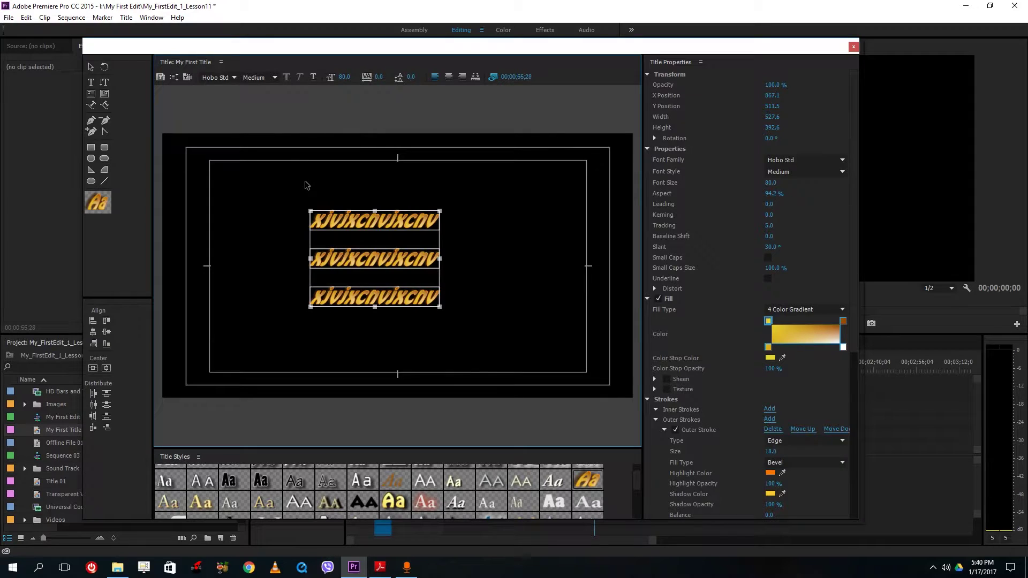
{"action": "key", "text": "Delete"}
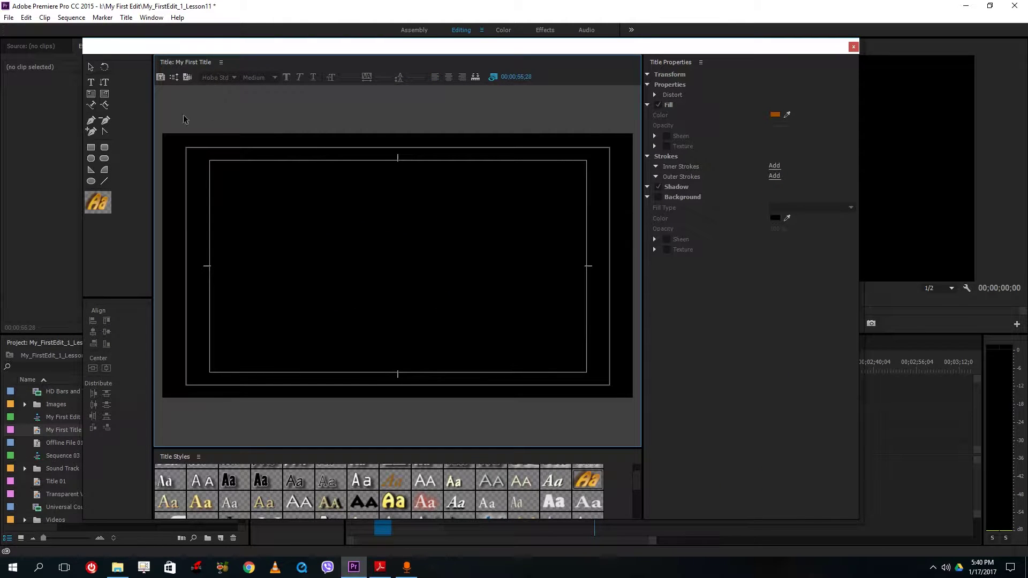
Add the horizontal text "STYLE" in the upper-left part of the empty title canvas
{"action": "left_click", "coordinate": [91, 82]}
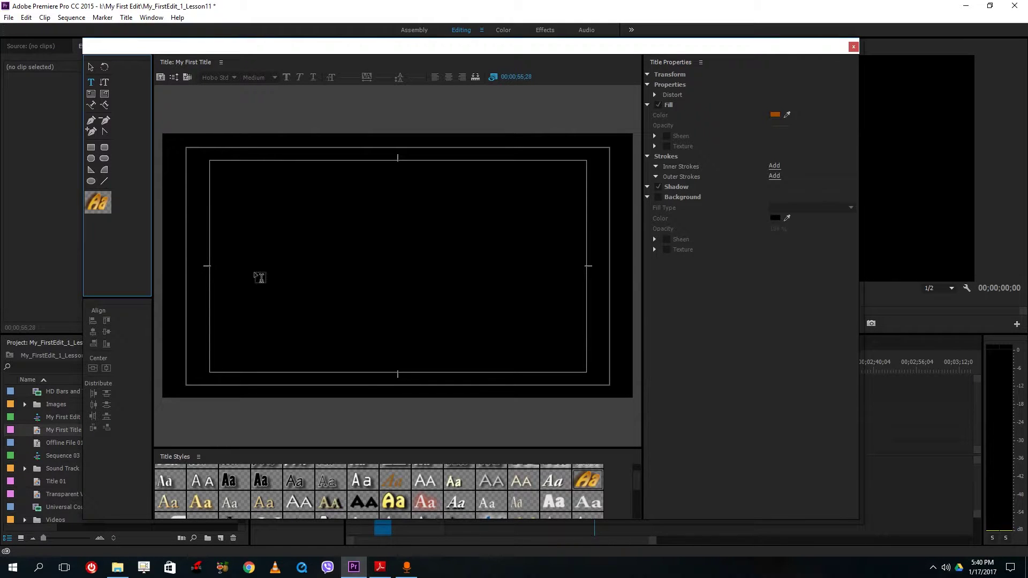
{"action": "left_click", "coordinate": [298, 233]}
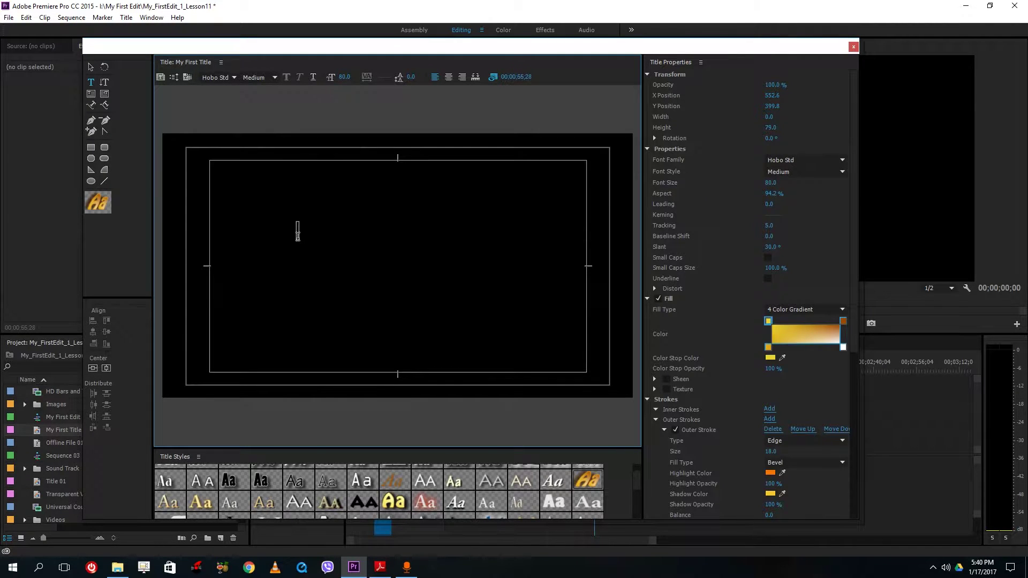
{"action": "type", "text": "STYLE"}
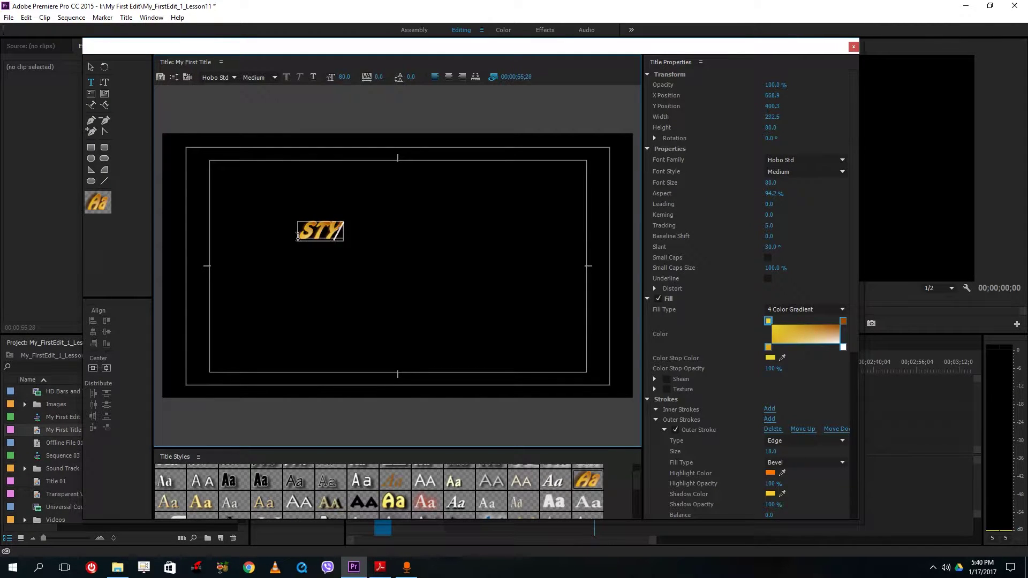
{"action": "left_click", "coordinate": [90, 68]}
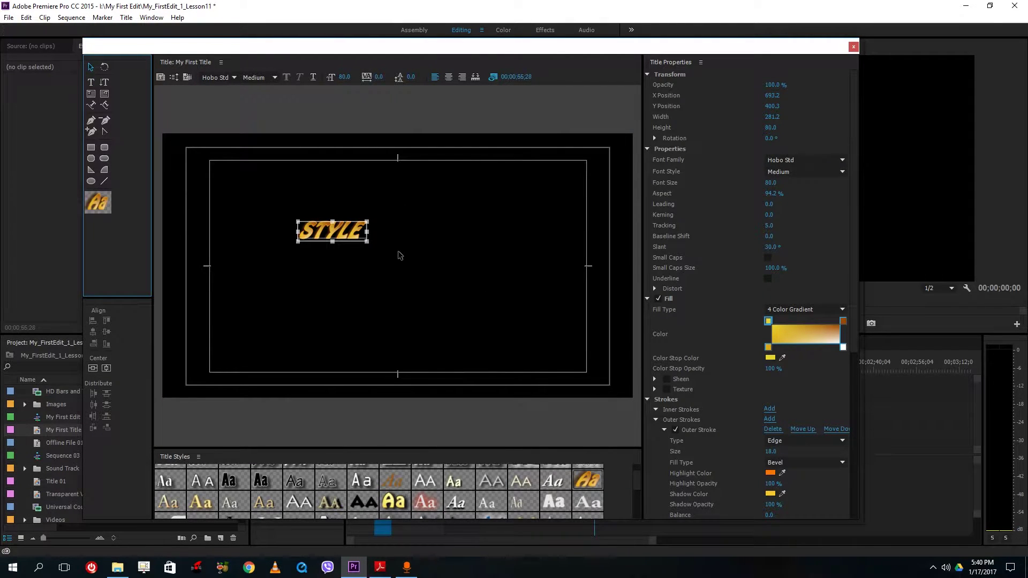
Enlarge the STYLE text to a font size of about 232, widen its aspect to 127%, and rotate it to 353°
{"action": "left_click_drag", "start_coordinate": [372, 246], "coordinate": [495, 339]}
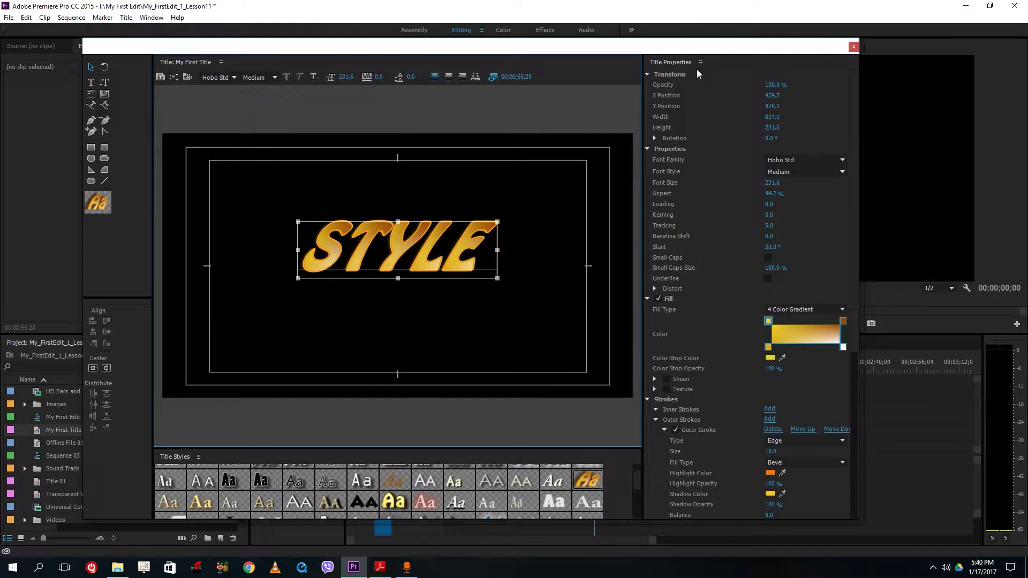
{"action": "left_click_drag", "start_coordinate": [769, 88], "coordinate": [775, 110]}
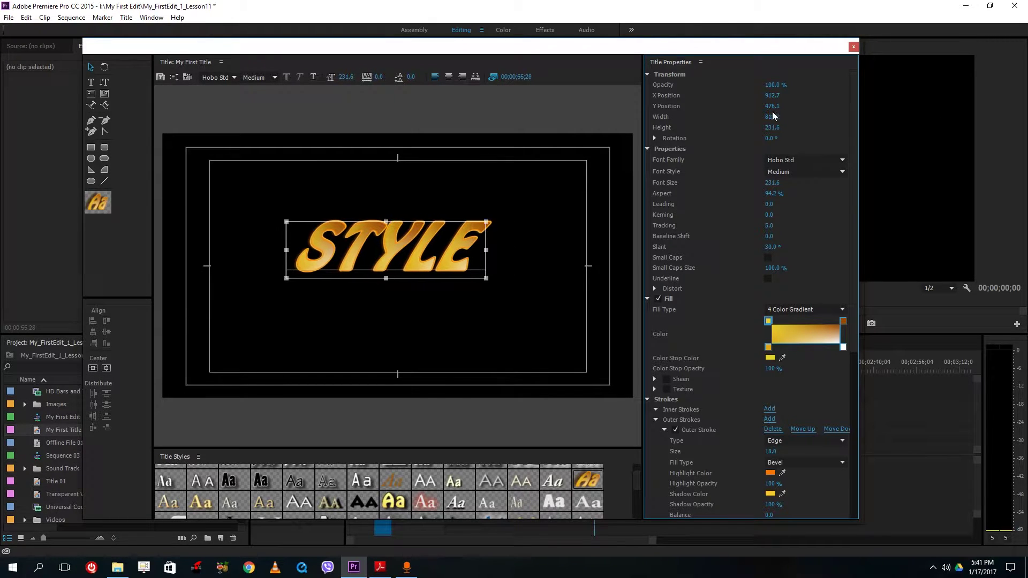
{"action": "left_click_drag", "start_coordinate": [774, 193], "coordinate": [771, 137]}
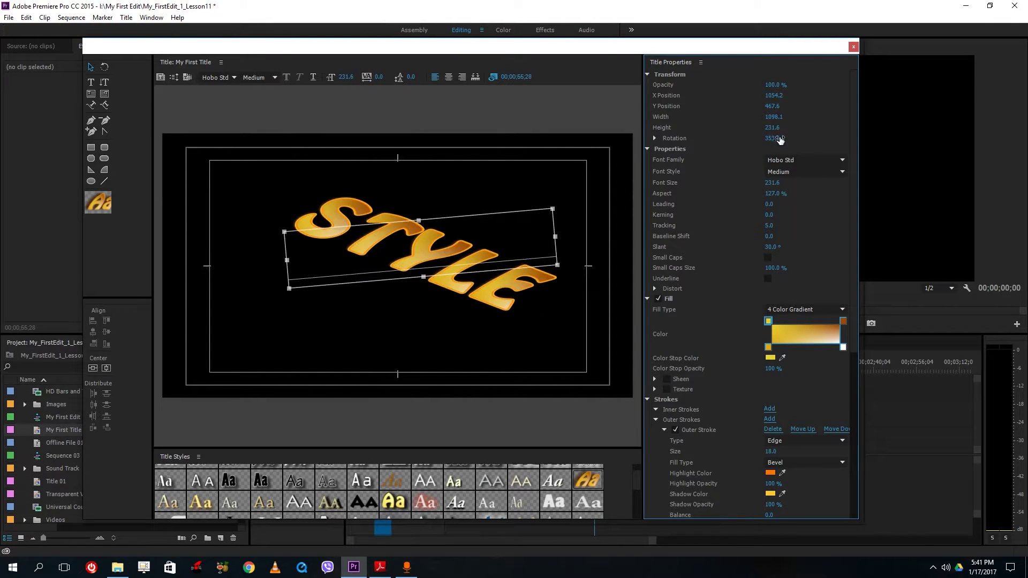
Try Kristen ITC and Modern No. 20 on the STYLE text, and set its font family to Palatino Linotype
{"action": "left_click", "coordinate": [845, 160]}
{"action": "left_click", "coordinate": [845, 161]}
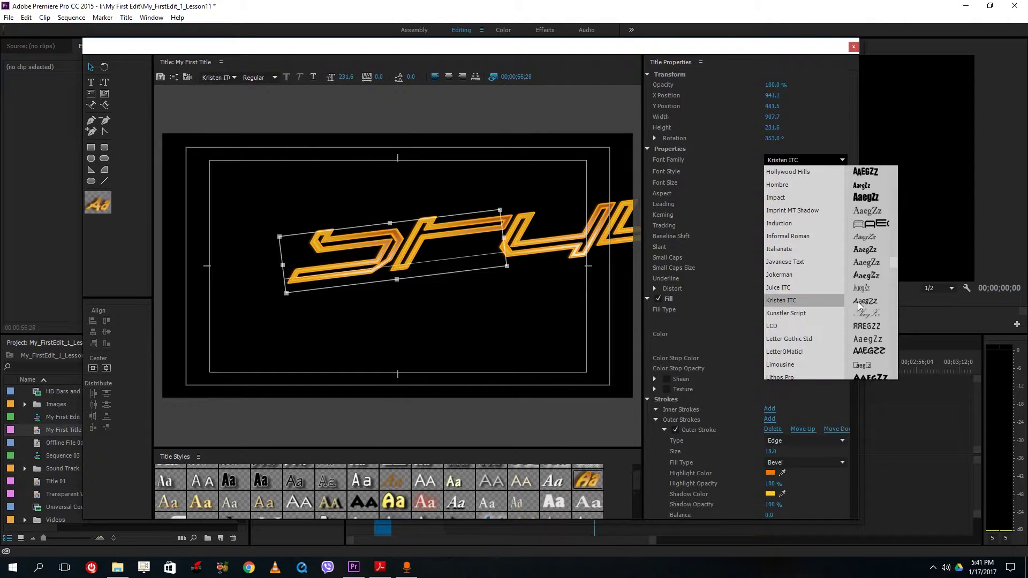
{"action": "scroll", "coordinate": [866, 345], "scroll_direction": "down", "scroll_amount": 10}
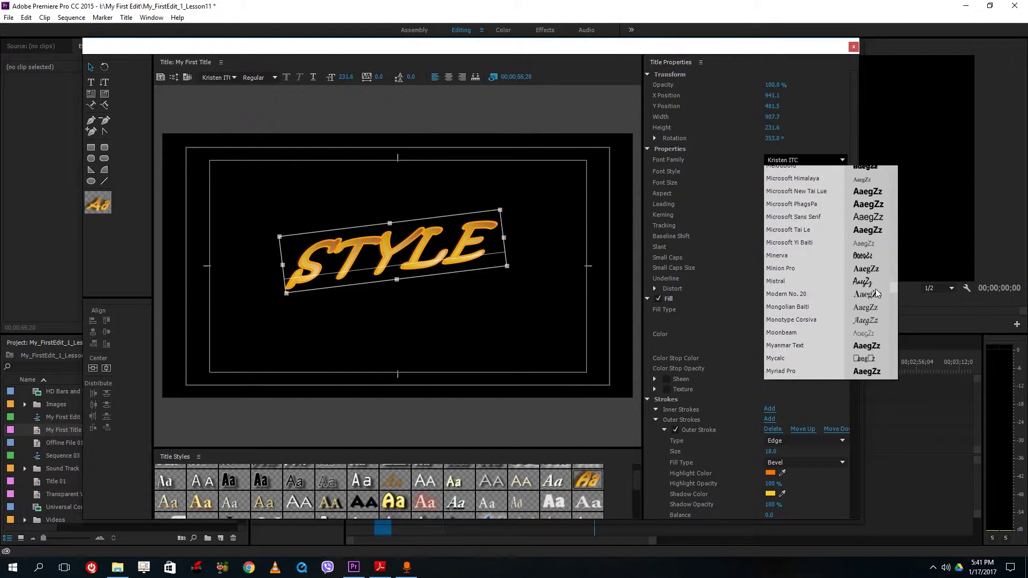
{"action": "scroll", "coordinate": [861, 271], "scroll_direction": "down", "scroll_amount": 6}
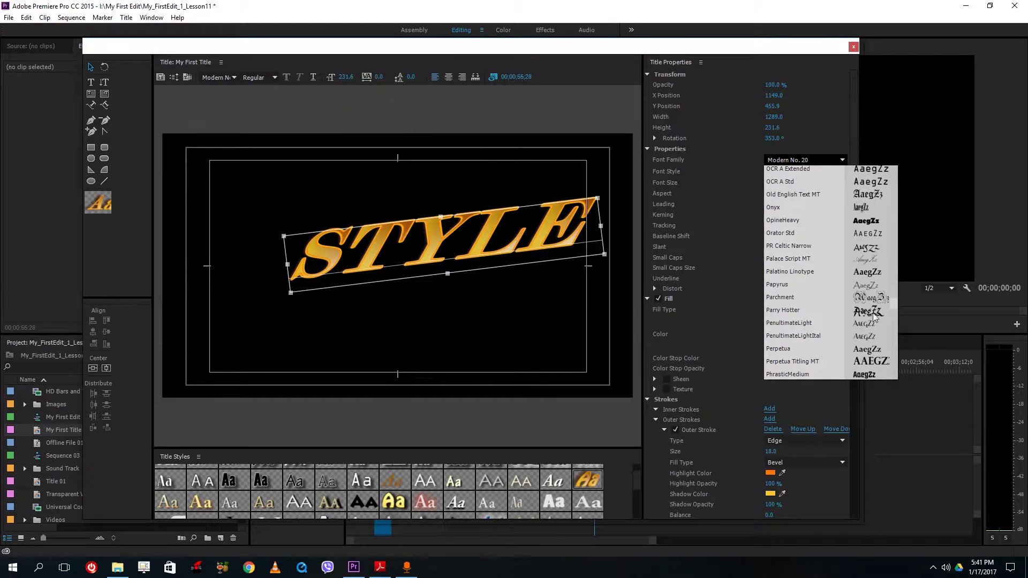
{"action": "left_click", "coordinate": [800, 156]}
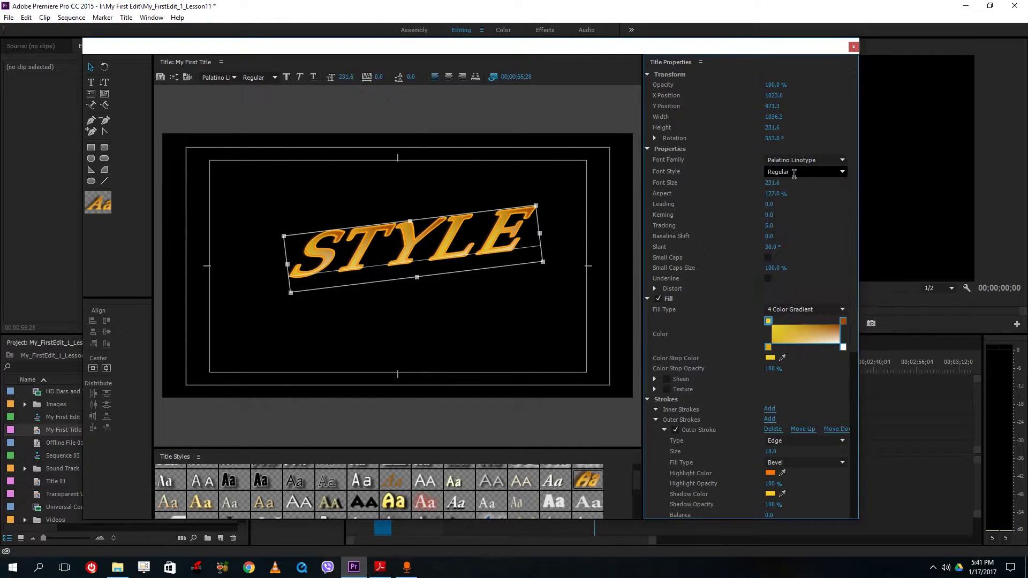
Try the Bold Italic font style on the STYLE text, and set it to Italic
{"action": "left_click", "coordinate": [843, 172]}
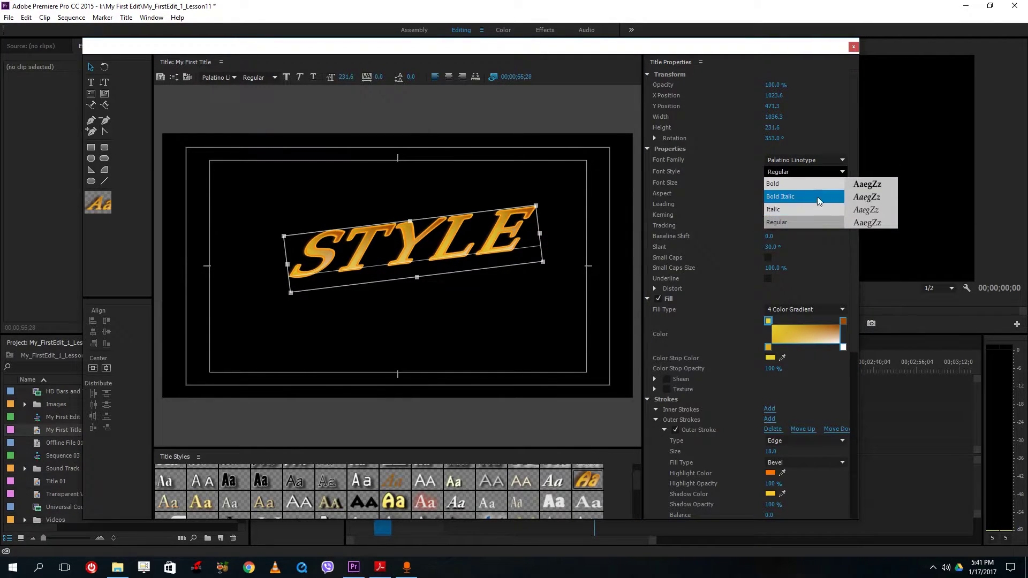
{"action": "left_click", "coordinate": [817, 200]}
{"action": "left_click", "coordinate": [841, 172]}
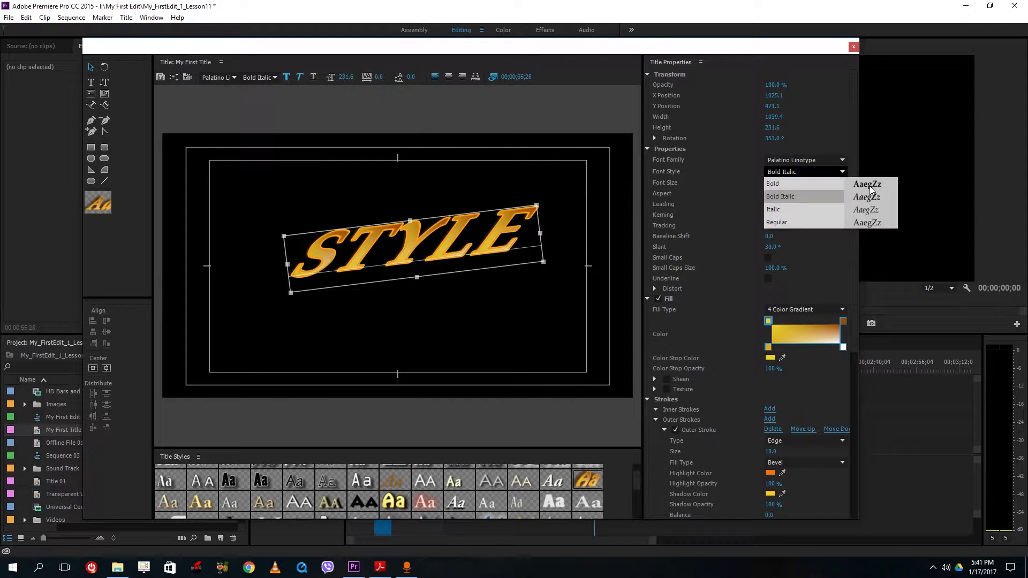
{"action": "left_click", "coordinate": [814, 209]}
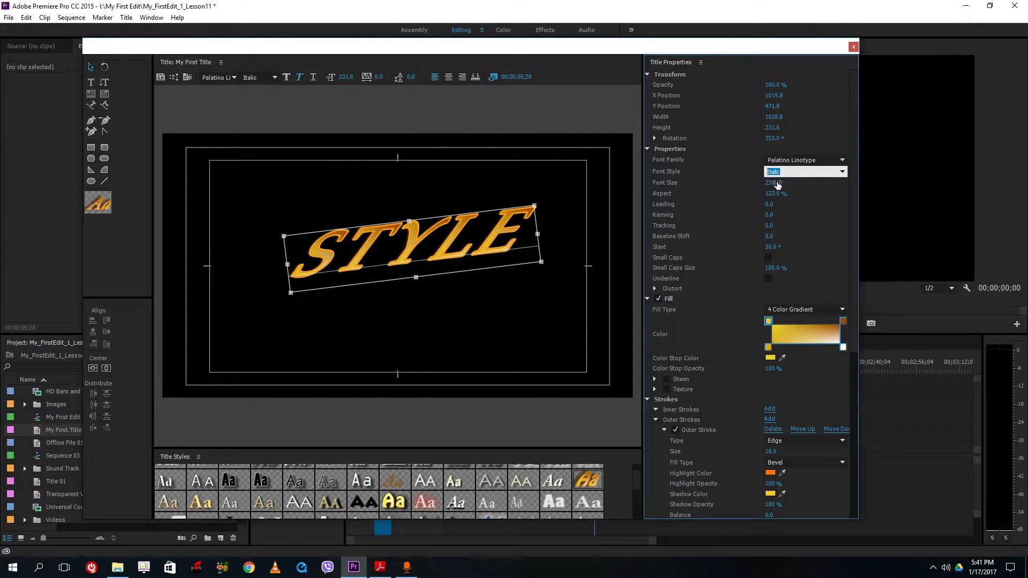
Set font size 201.6, aspect 97%, leading 500, kerning 51, tracking 45, baseline shift 88 and slant -19° on the STYLE text
{"action": "left_click_drag", "start_coordinate": [778, 185], "coordinate": [771, 207]}
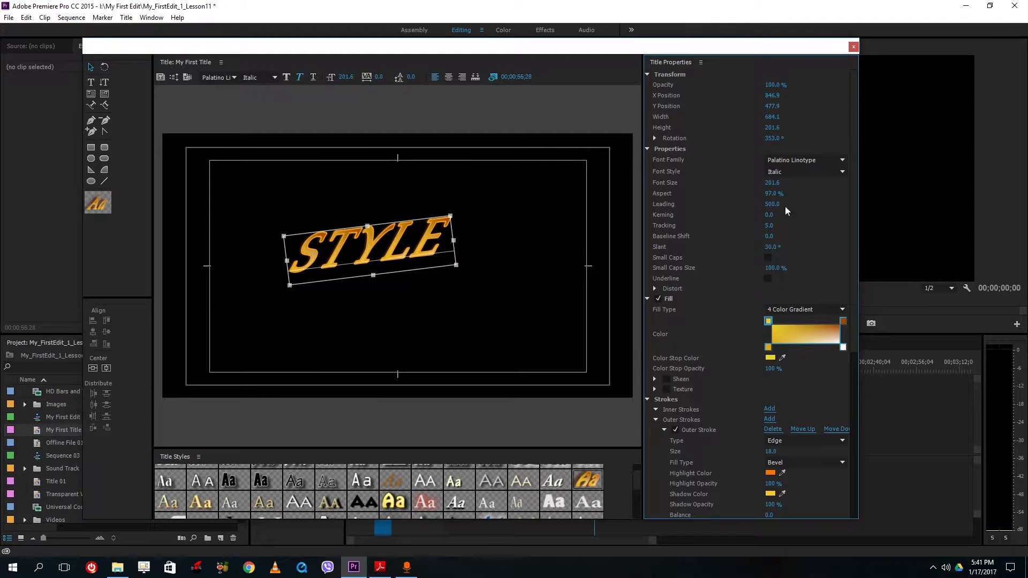
{"action": "left_click_drag", "start_coordinate": [769, 214], "coordinate": [771, 261]}
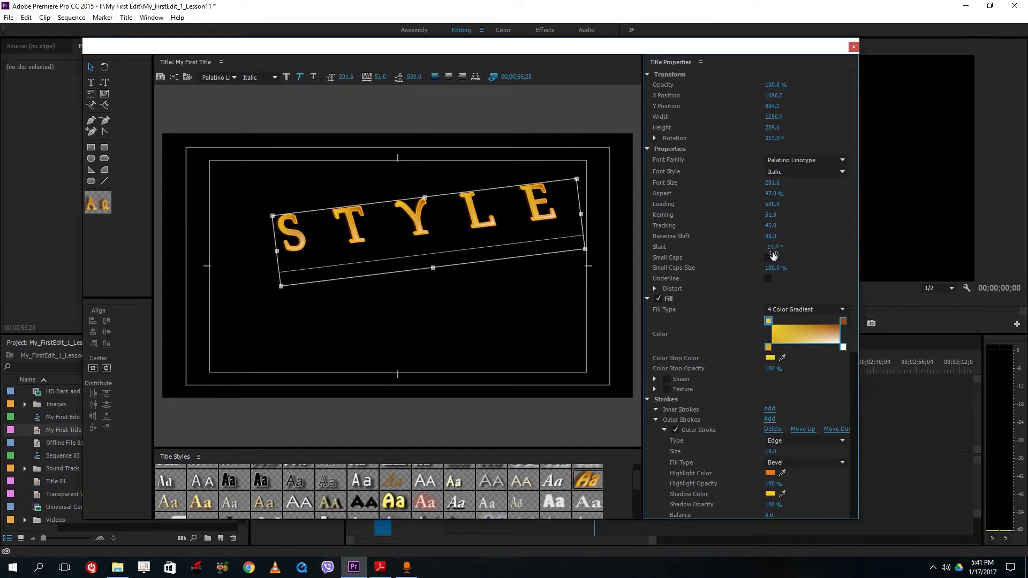
Try toggling small caps on the all-capitals text, and retype it as "Style" in mixed case
{"action": "left_click", "coordinate": [767, 258]}
{"action": "left_click", "coordinate": [767, 258]}
{"action": "left_click", "coordinate": [91, 82]}
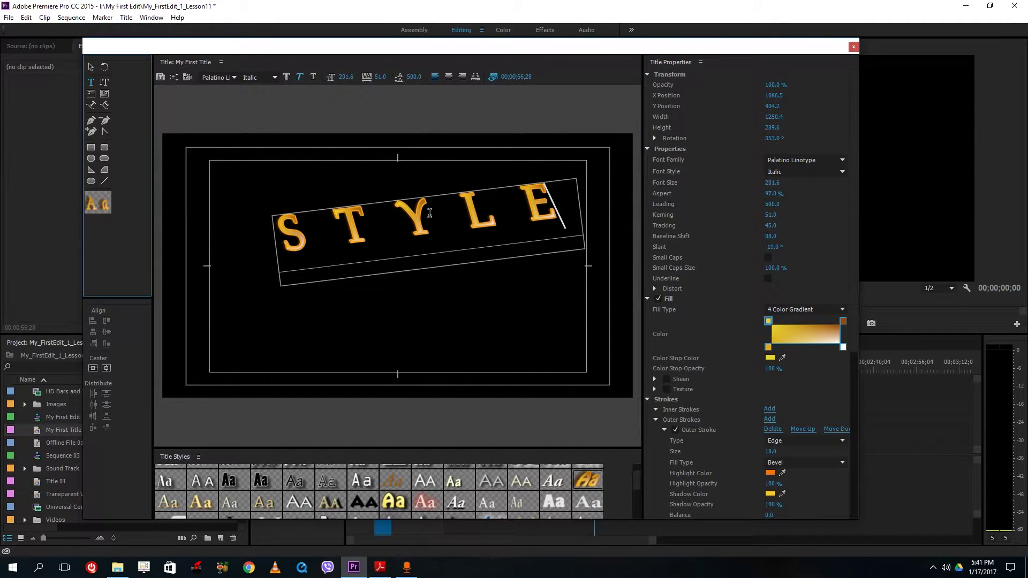
{"action": "left_click_drag", "start_coordinate": [565, 206], "coordinate": [172, 220]}
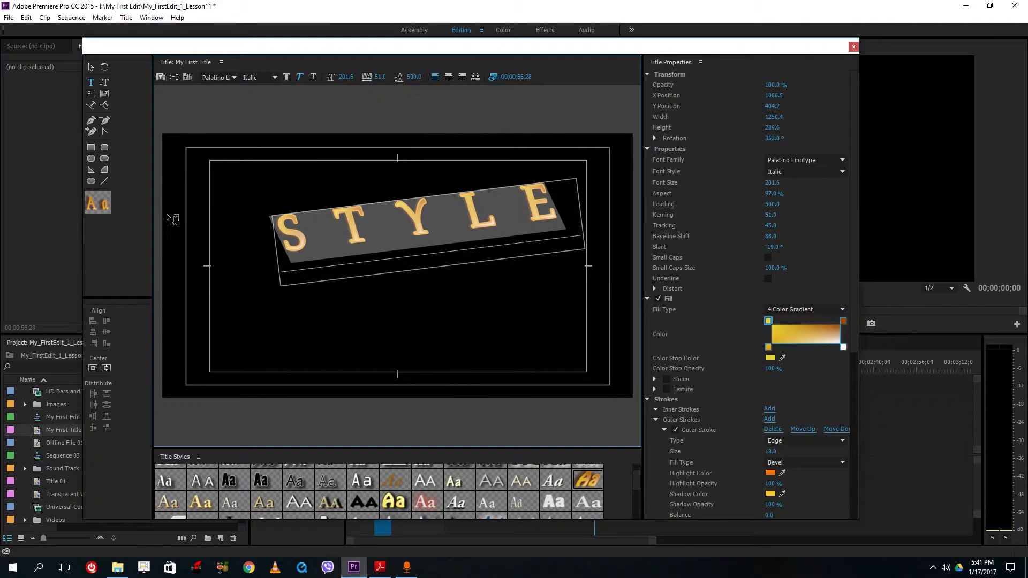
{"action": "type", "text": "Style"}
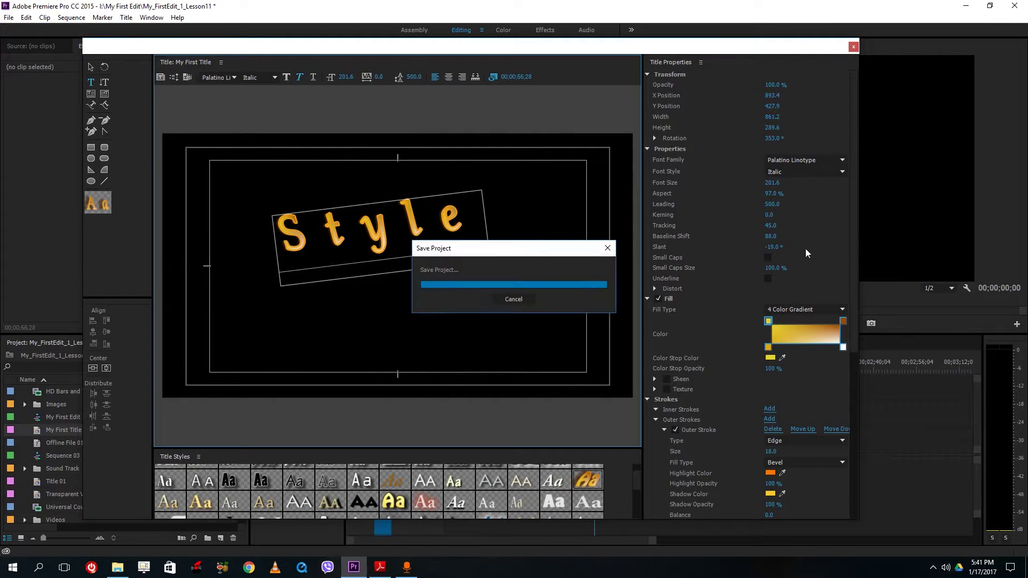
Turn on small caps for the Style text and set the small caps size to 62%
{"action": "left_click", "coordinate": [768, 258]}
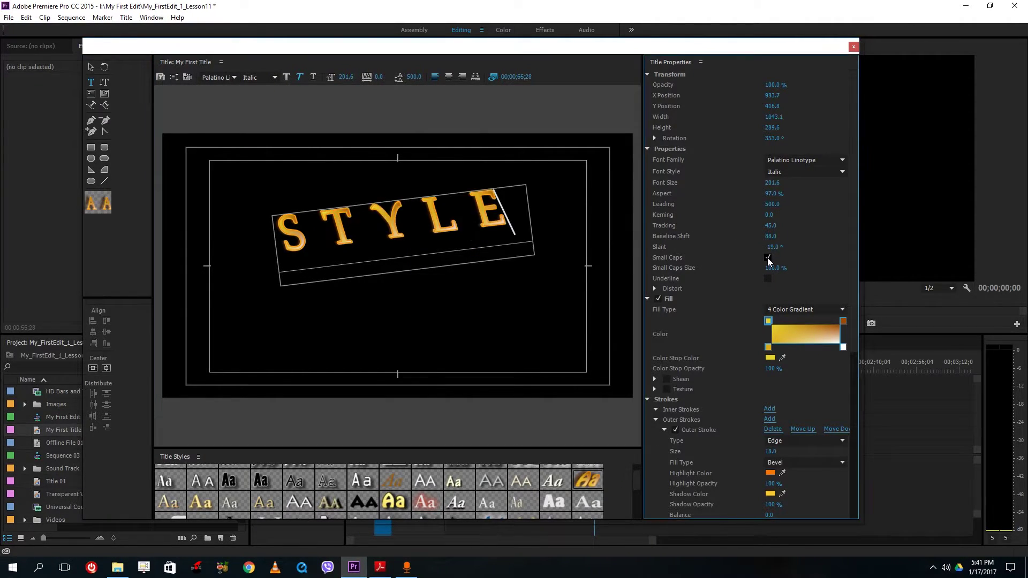
{"action": "left_click", "coordinate": [767, 258]}
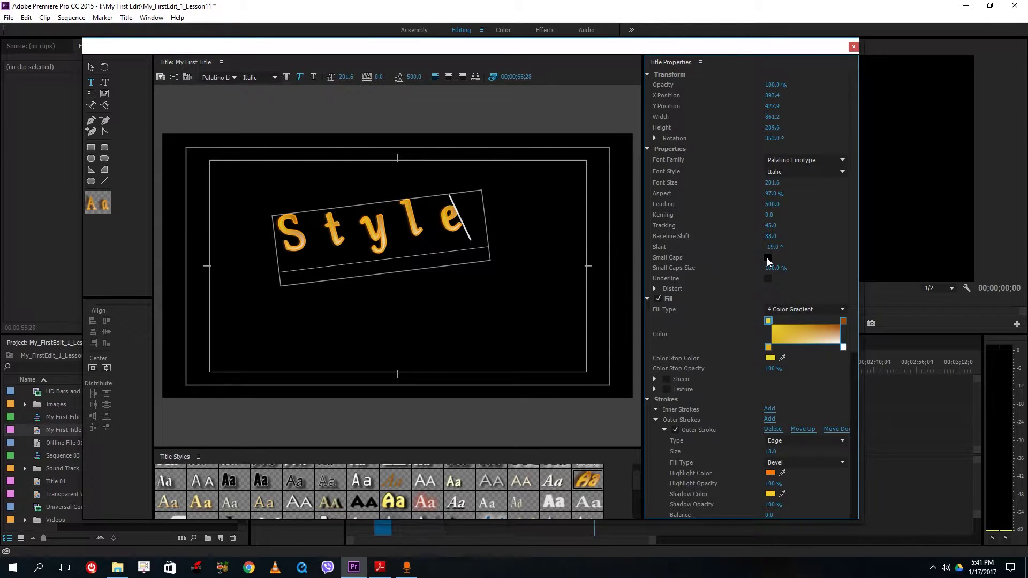
{"action": "left_click", "coordinate": [767, 258]}
{"action": "left_click", "coordinate": [767, 258]}
{"action": "left_click", "coordinate": [768, 258]}
{"action": "mouse_move", "coordinate": [773, 267]}
{"action": "left_mouse_down"}
{"action": "mouse_move", "coordinate": [744, 268]}
{"action": "mouse_move", "coordinate": [771, 268]}
{"action": "left_mouse_up"}
Try underlining the Style text, switch the underline off, and set its distortion to X 100% and Y 56%
{"action": "left_click", "coordinate": [768, 279]}
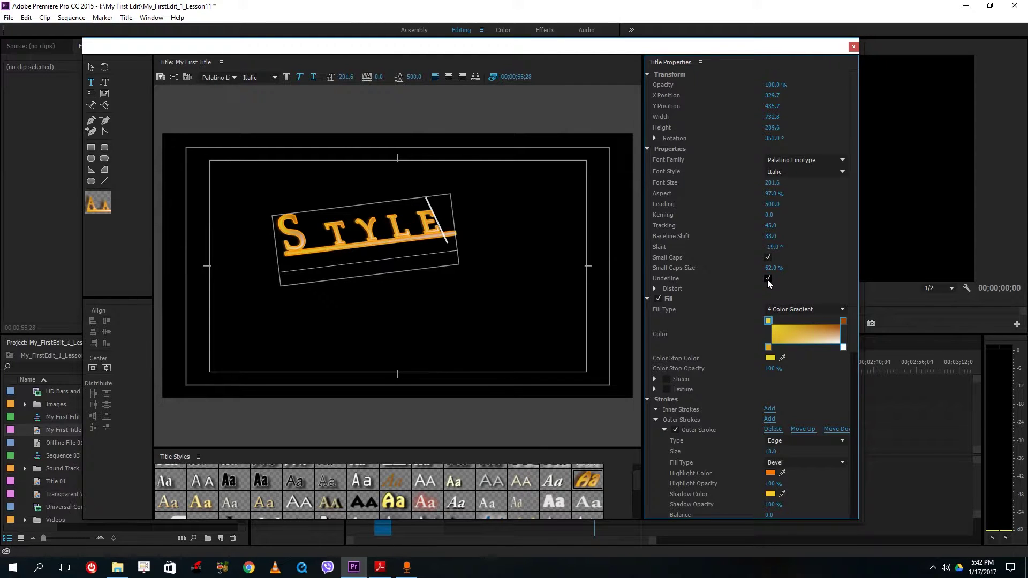
{"action": "left_click", "coordinate": [767, 280]}
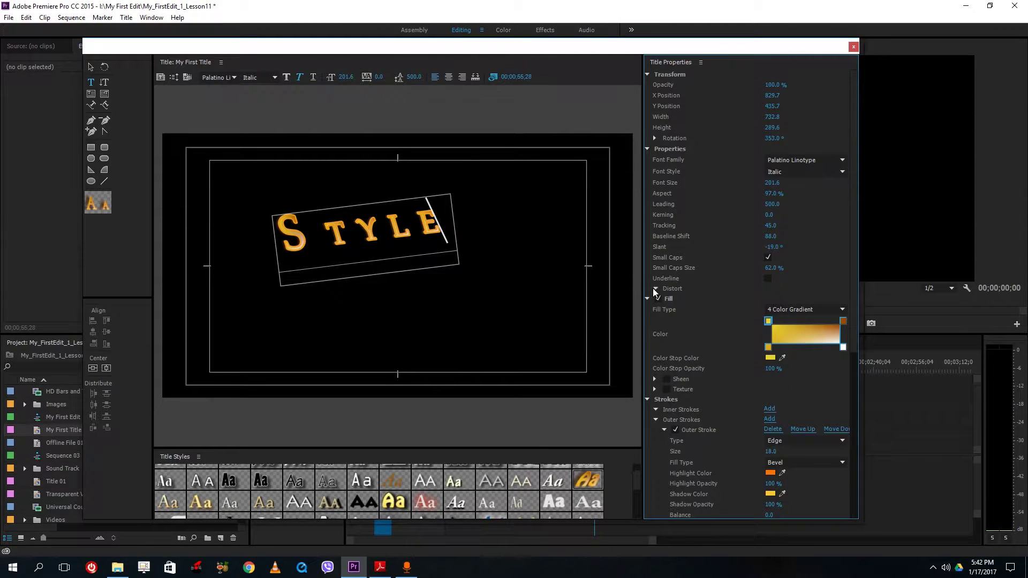
{"action": "left_click", "coordinate": [654, 289]}
{"action": "left_click_drag", "start_coordinate": [771, 299], "coordinate": [776, 309]}
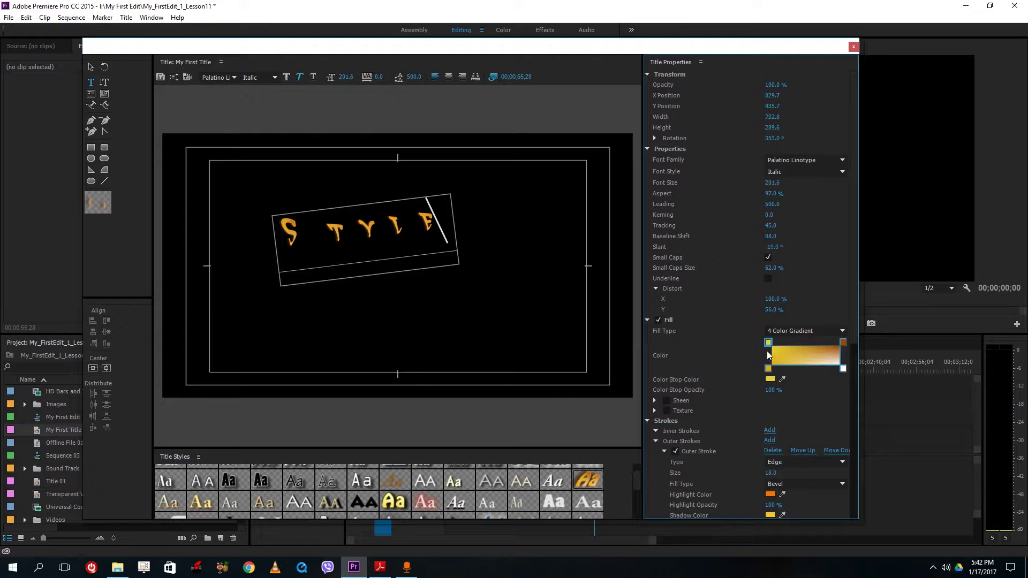
Try the Radial Gradient and Linear Gradient fills on the Style text, and set its fill type to Bevel
{"action": "left_click", "coordinate": [792, 331]}
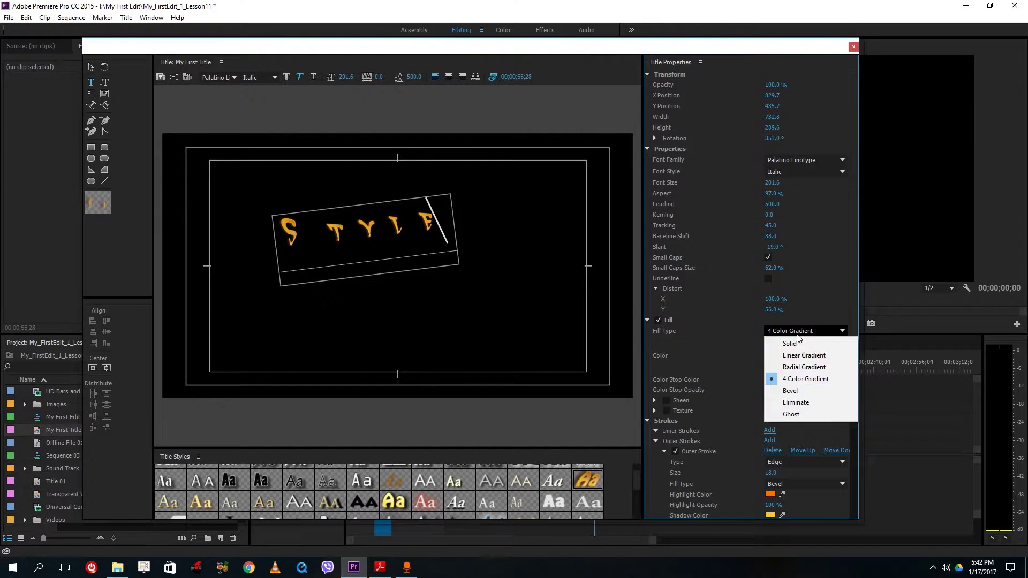
{"action": "left_click", "coordinate": [805, 367]}
{"action": "left_click", "coordinate": [805, 331]}
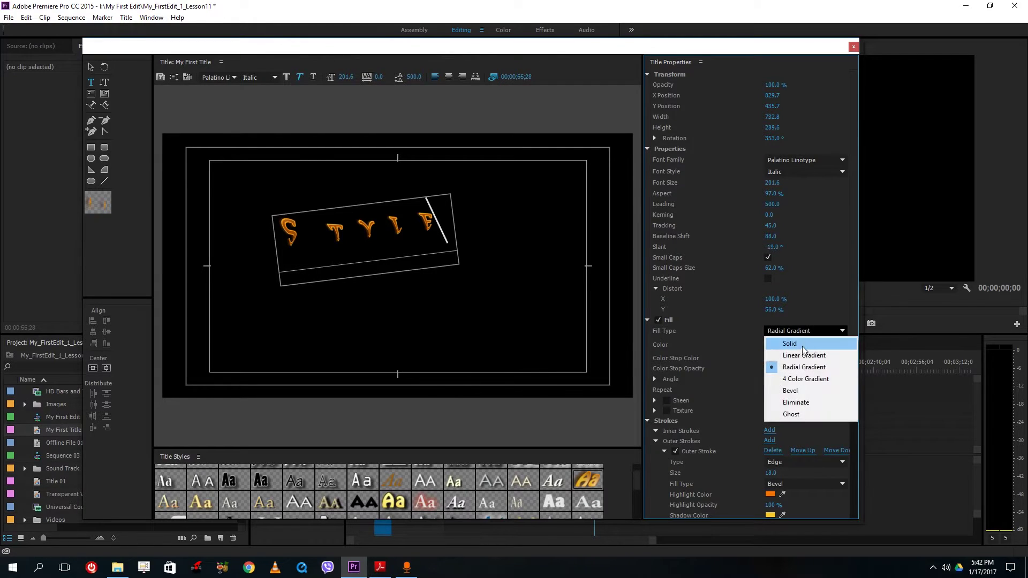
{"action": "left_click", "coordinate": [803, 355]}
{"action": "left_click", "coordinate": [807, 332]}
{"action": "left_click", "coordinate": [798, 392]}
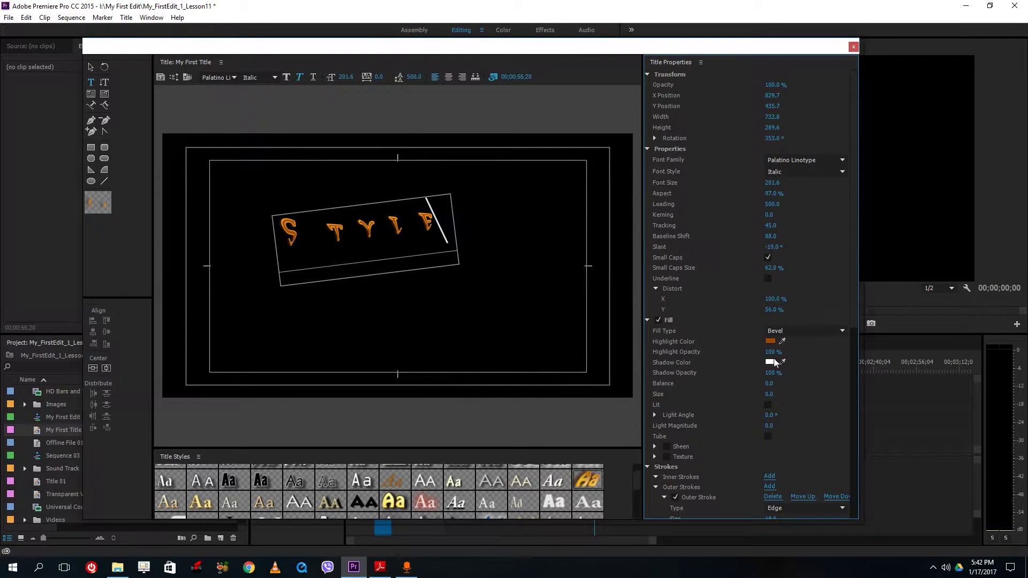
Set the bevel fill's balance to 100, size to 200 and light angle to 254°
{"action": "left_click_drag", "start_coordinate": [769, 352], "coordinate": [766, 352]}
{"action": "left_click_drag", "start_coordinate": [769, 394], "coordinate": [813, 407]}
{"action": "scroll", "coordinate": [757, 411], "scroll_direction": "down", "scroll_amount": 1}
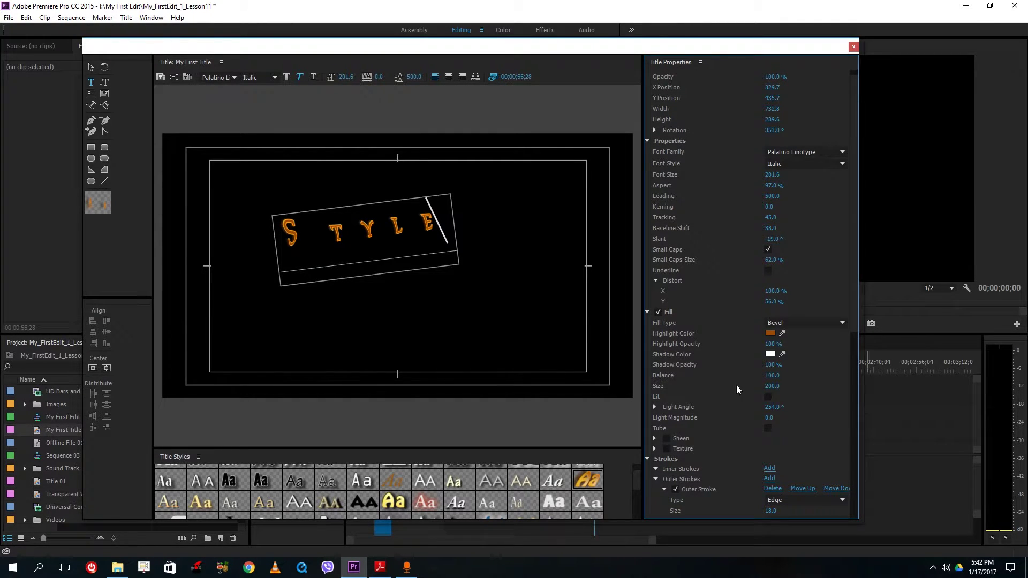
Delete the Edge-type outer stroke from the Style text, keeping the Drop Face outer stroke
{"action": "scroll", "coordinate": [689, 473], "scroll_direction": "down", "scroll_amount": 2}
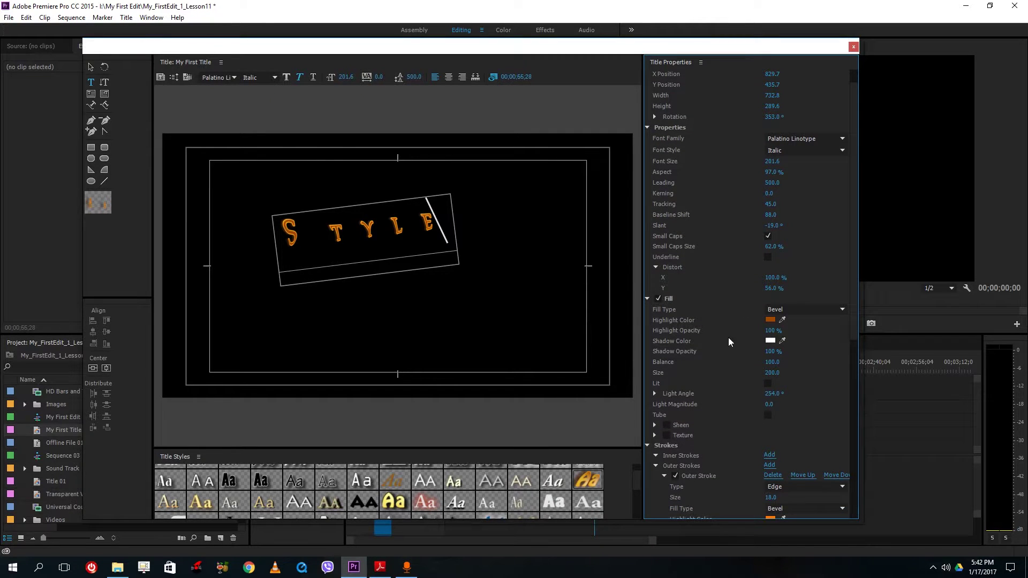
{"action": "left_click", "coordinate": [769, 455]}
{"action": "left_click", "coordinate": [771, 464]}
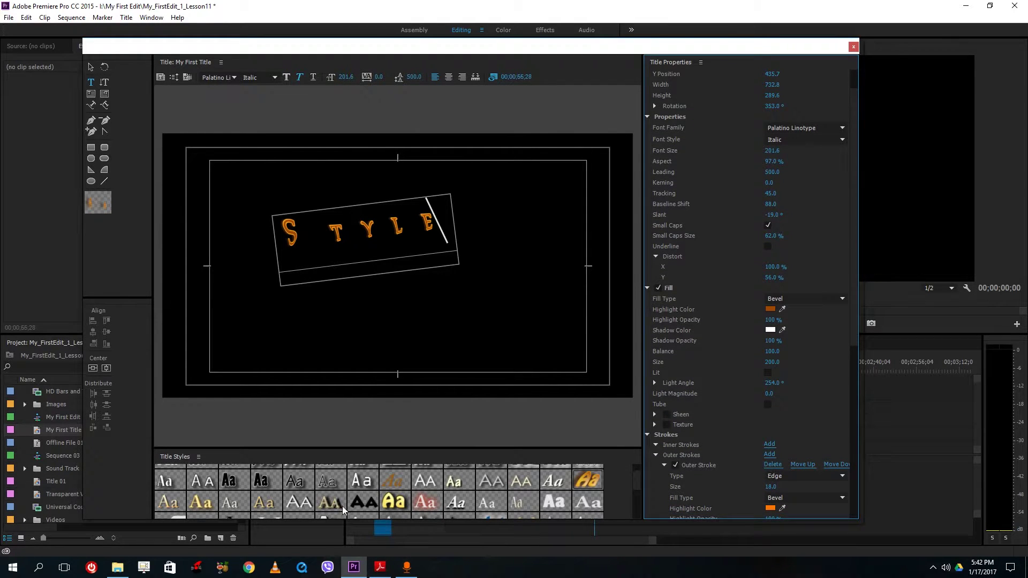
{"action": "scroll", "coordinate": [771, 472], "scroll_direction": "down", "scroll_amount": 4}
{"action": "scroll", "coordinate": [706, 484], "scroll_direction": "down", "scroll_amount": 5}
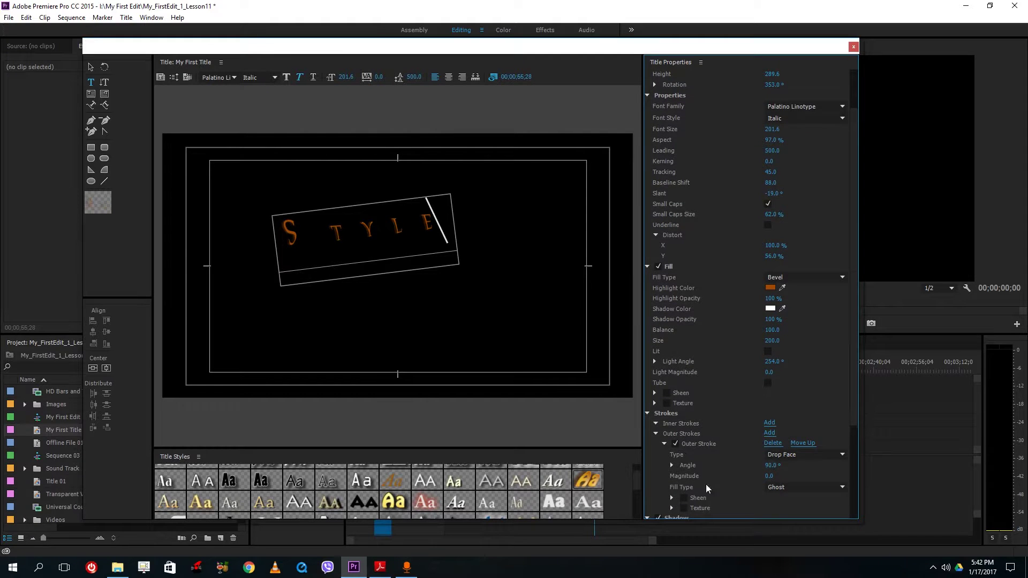
{"action": "left_click", "coordinate": [658, 457]}
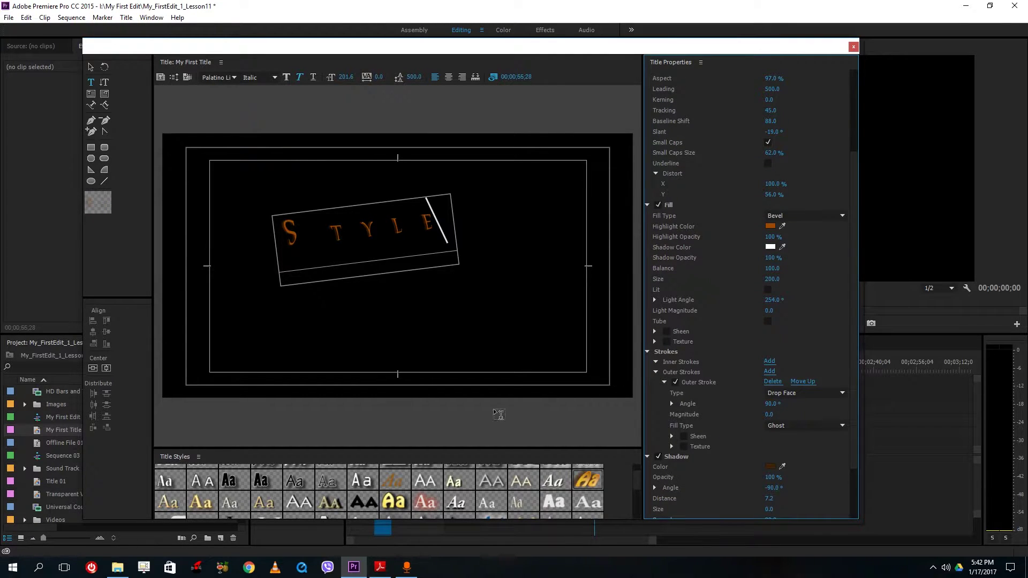
Draw a rectangle about 1270 by 840 over the Style text, apply a solid white title style, shift it left, and send it to the back
{"action": "left_click", "coordinate": [91, 147]}
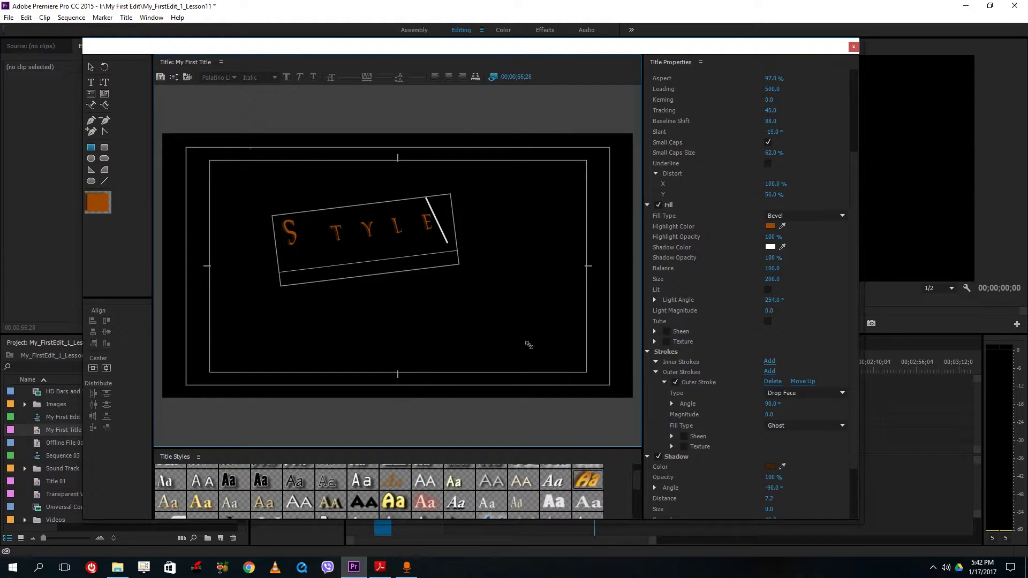
{"action": "left_click_drag", "start_coordinate": [561, 354], "coordinate": [250, 148]}
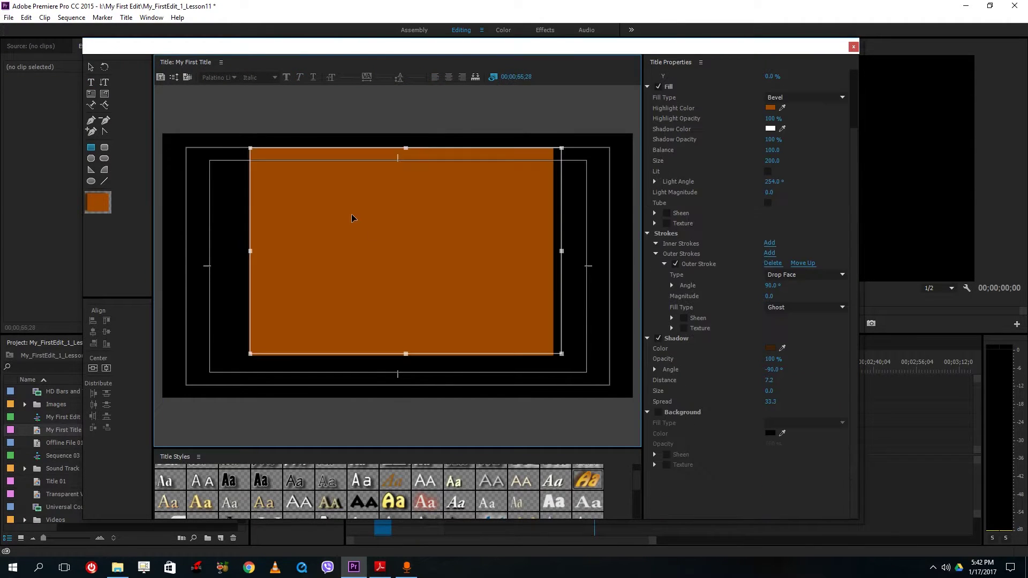
{"action": "left_click", "coordinate": [163, 481]}
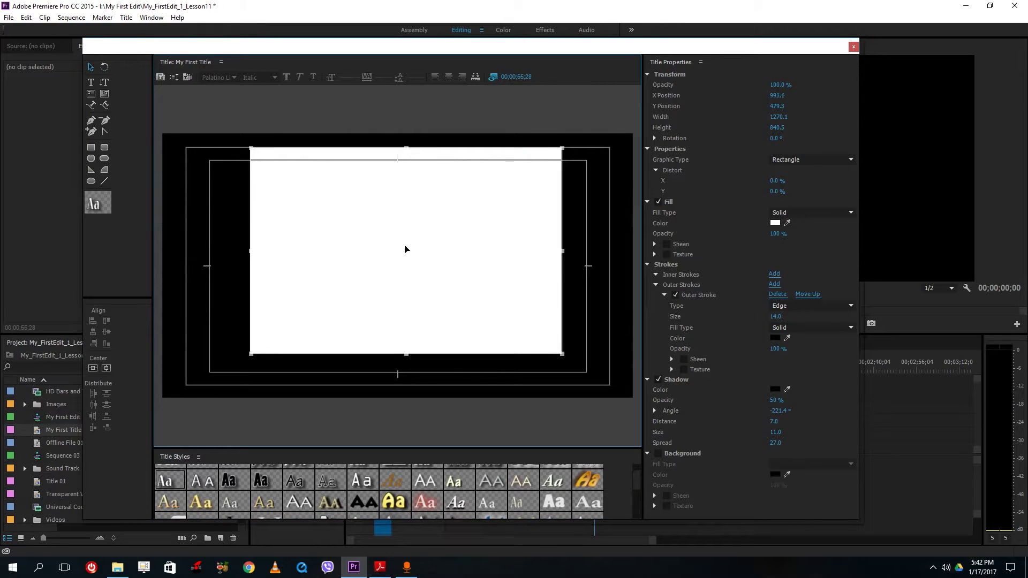
{"action": "left_click_drag", "start_coordinate": [406, 249], "coordinate": [362, 241]}
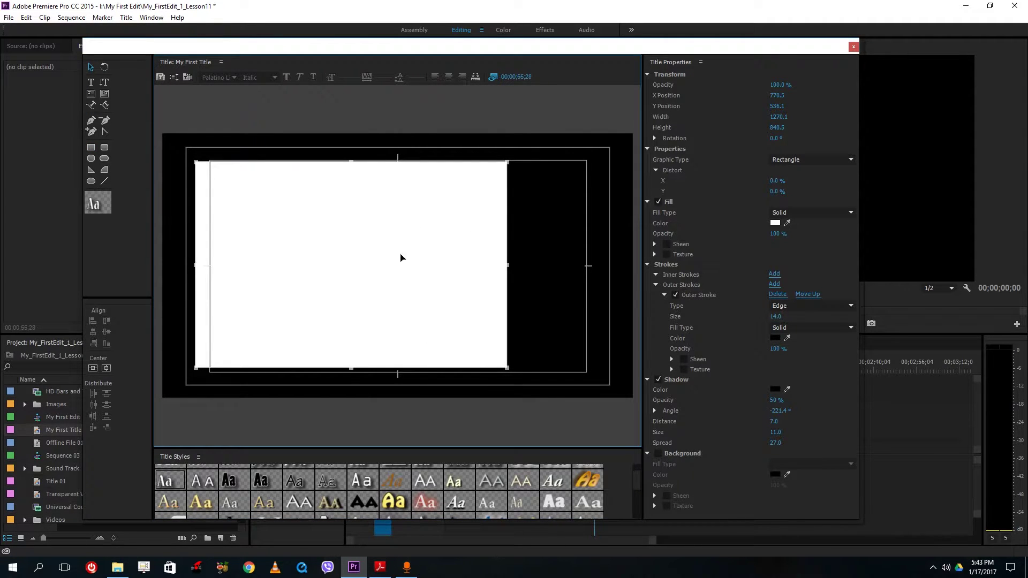
{"action": "right_click", "coordinate": [352, 233]}
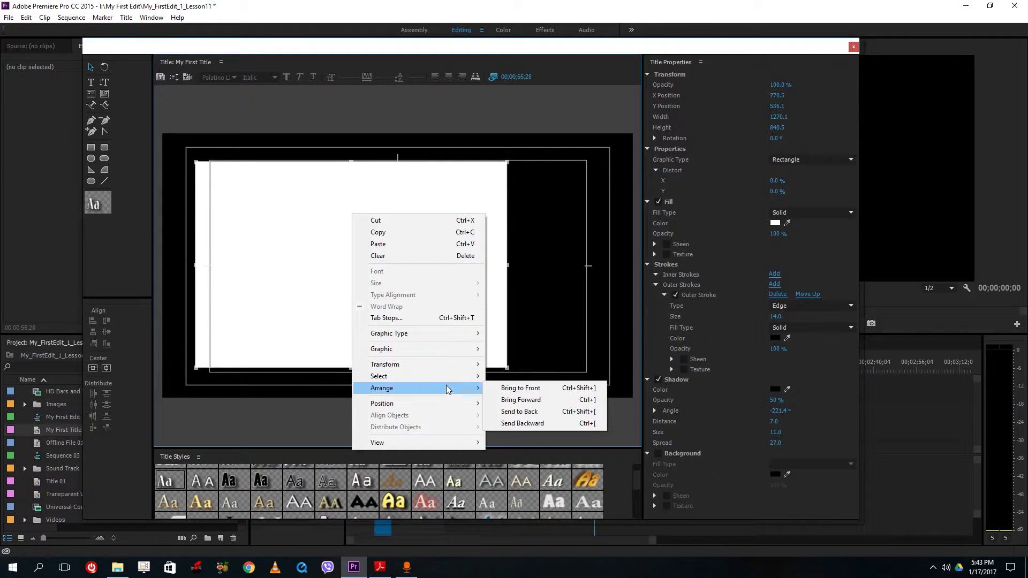
{"action": "mouse_move", "coordinate": [447, 392]}
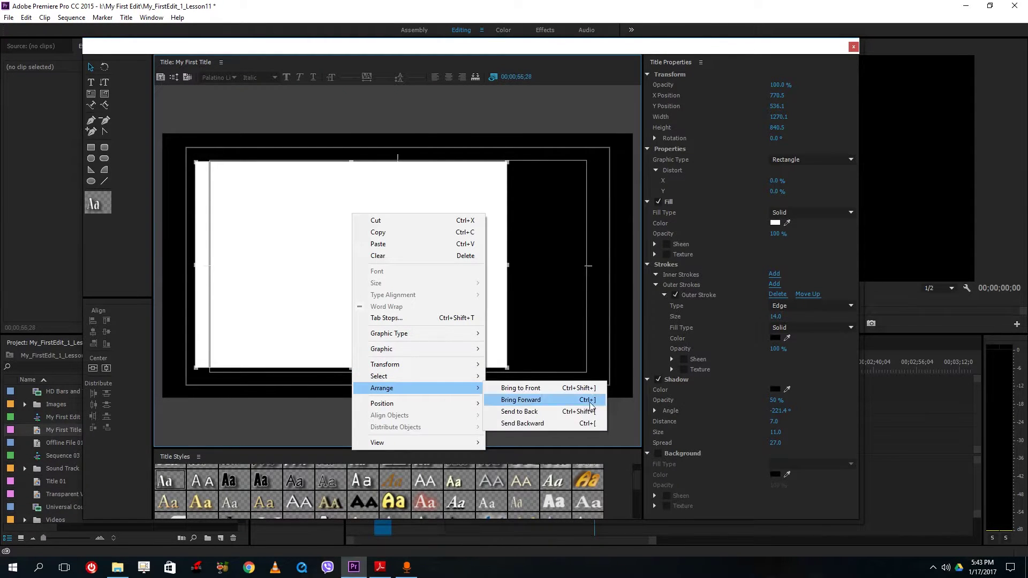
{"action": "left_click", "coordinate": [541, 413]}
Move the Style text to about X 842.8, Y 472.9, and set its shadow distance to 52.2 and size to 60
{"action": "left_click", "coordinate": [296, 237]}
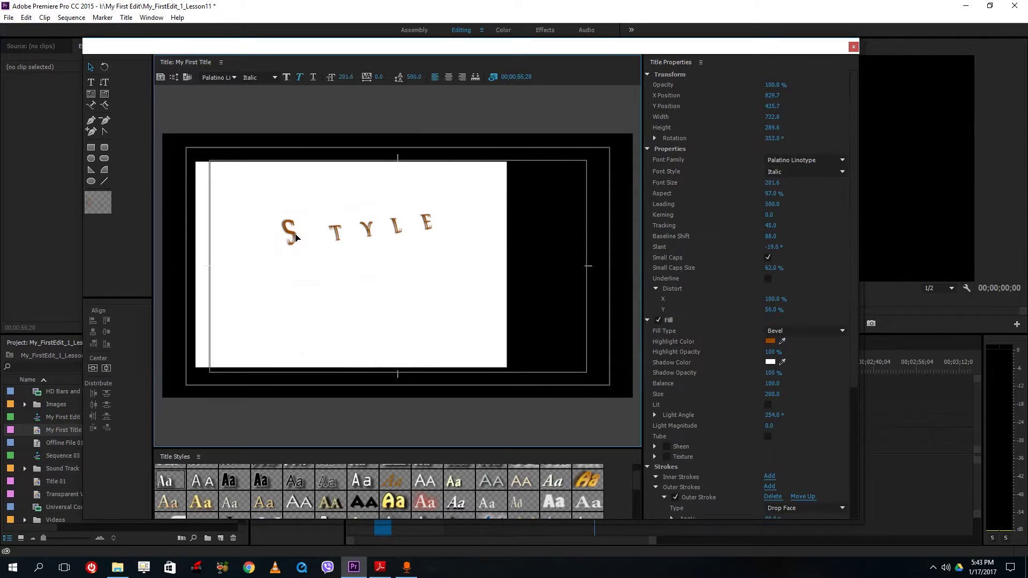
{"action": "left_click_drag", "start_coordinate": [293, 246], "coordinate": [295, 239]}
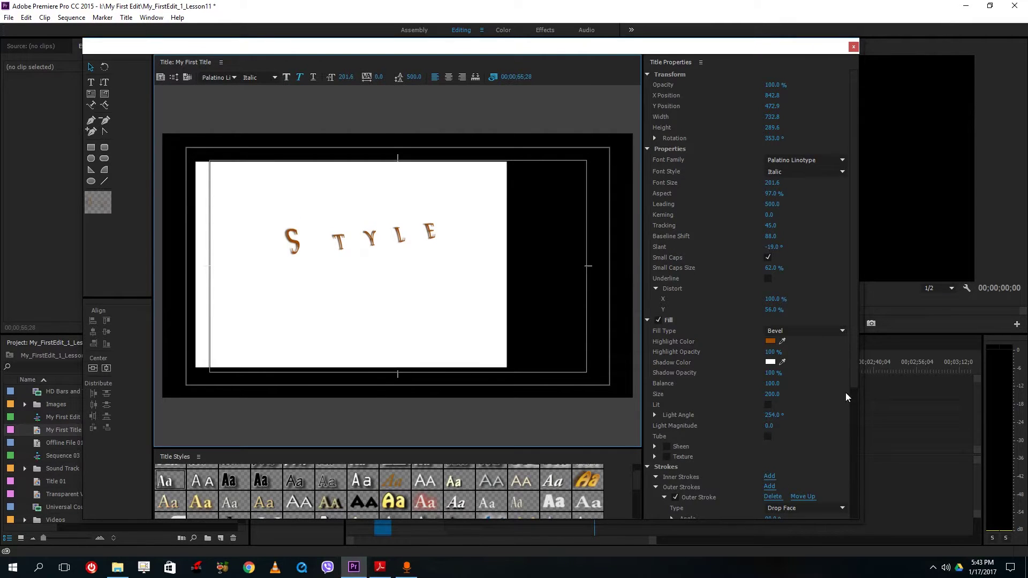
{"action": "left_click_drag", "start_coordinate": [853, 346], "coordinate": [841, 497]}
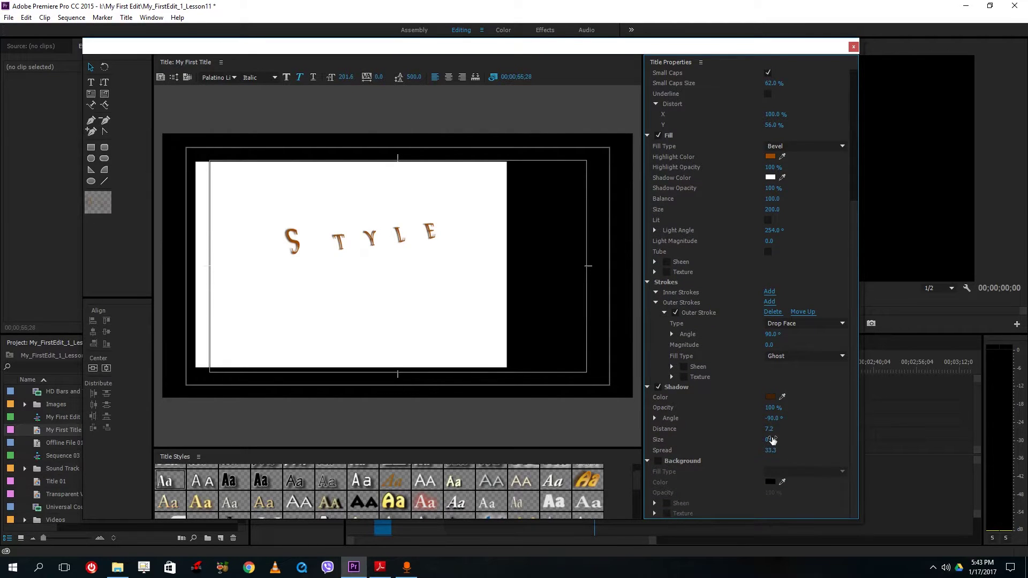
{"action": "mouse_move", "coordinate": [769, 440]}
{"action": "left_mouse_down"}
{"action": "mouse_move", "coordinate": [792, 441]}
{"action": "mouse_move", "coordinate": [767, 448]}
{"action": "mouse_move", "coordinate": [771, 436]}
{"action": "mouse_move", "coordinate": [764, 448]}
{"action": "left_mouse_up"}
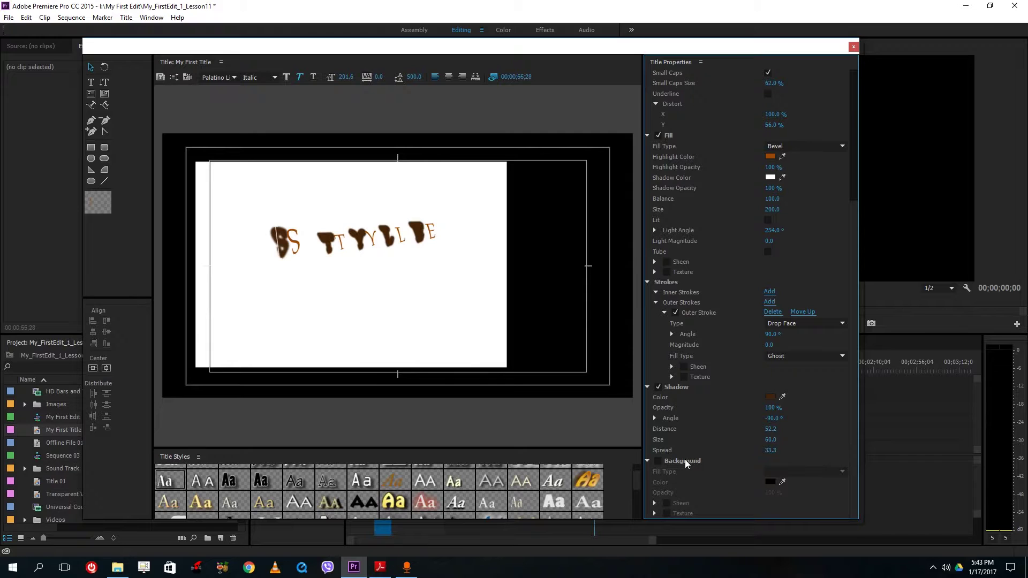
Try switching the title background on and back off, and close the title editor
{"action": "left_click", "coordinate": [658, 462]}
{"action": "left_click", "coordinate": [658, 462]}
{"action": "left_click", "coordinate": [90, 67]}
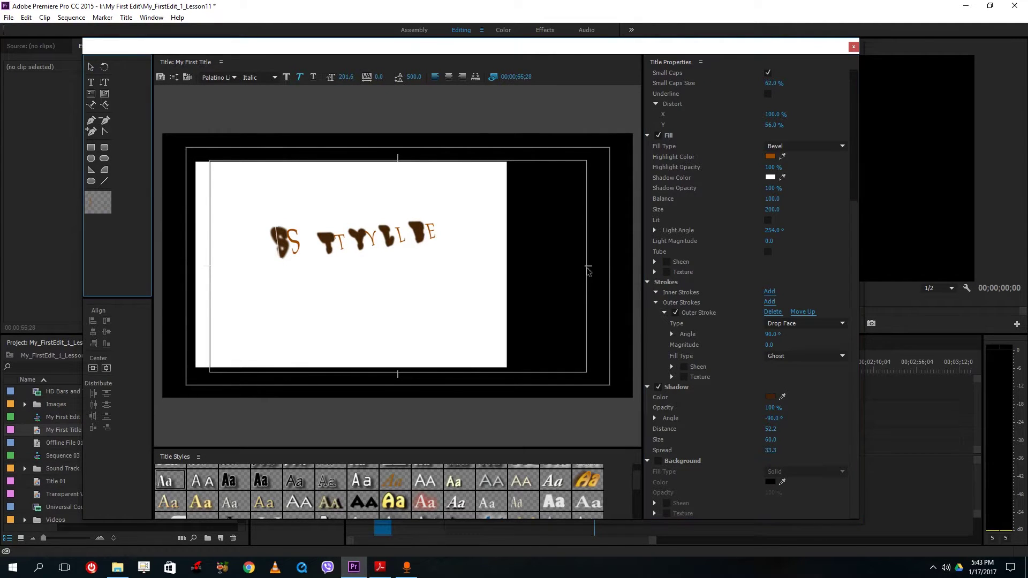
{"action": "left_click", "coordinate": [310, 310]}
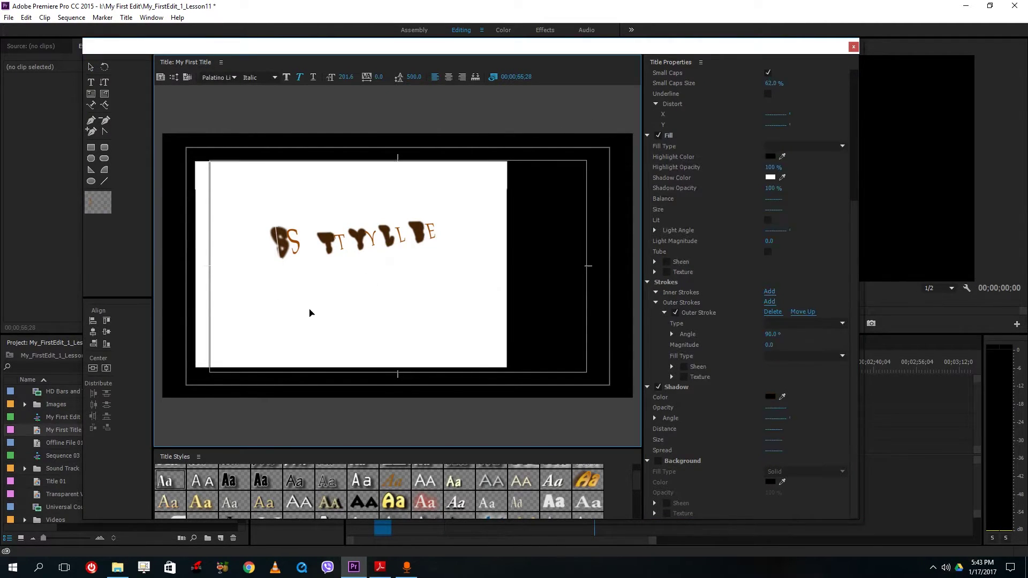
{"action": "left_click", "coordinate": [853, 48]}
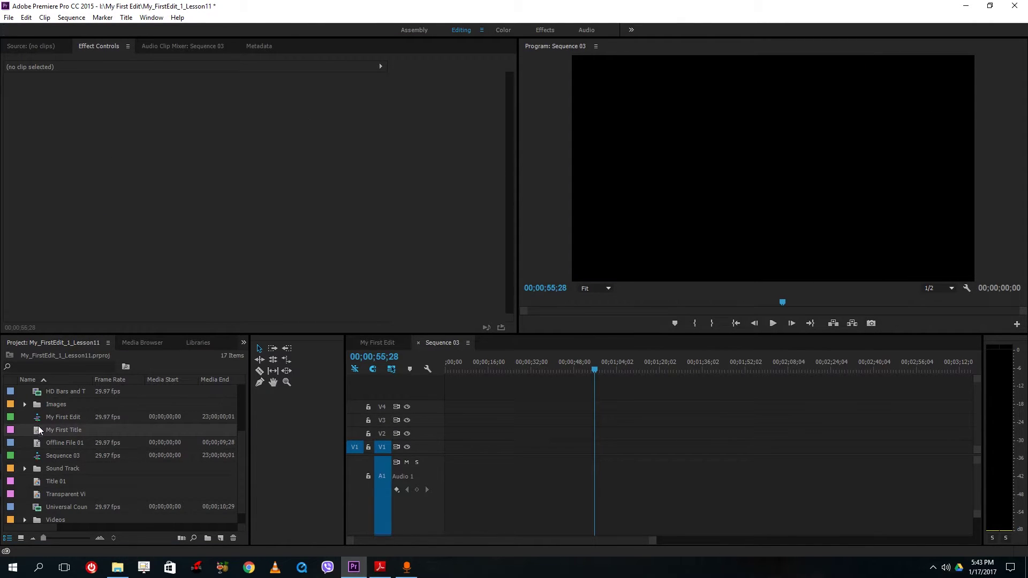
Place My First Title on V2 of Sequence 03, park the playhead on it, and add the Candle_on_greenscreen clip to V1 beneath it
{"action": "left_click_drag", "start_coordinate": [39, 430], "coordinate": [460, 433]}
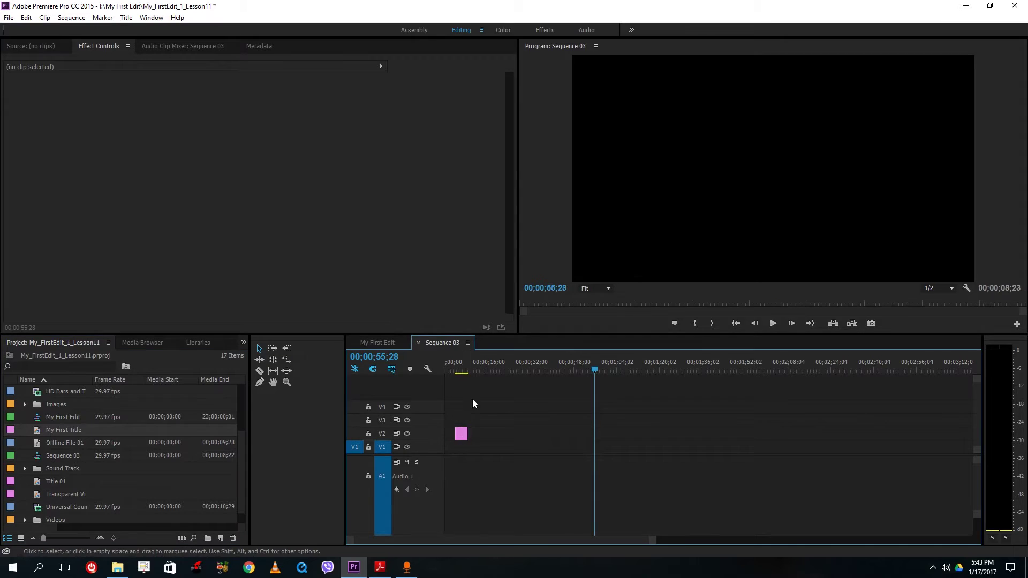
{"action": "left_click", "coordinate": [460, 368]}
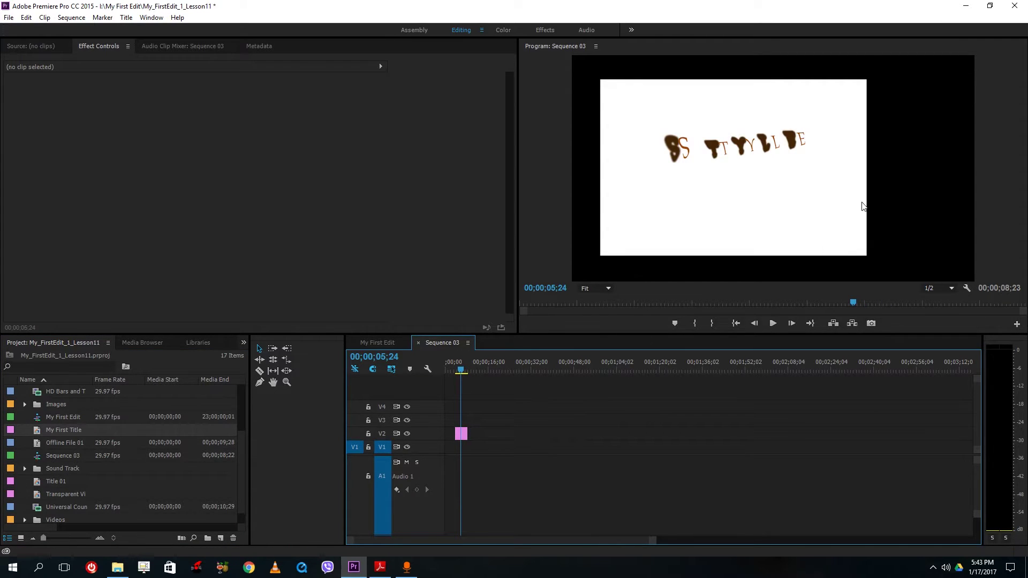
{"action": "scroll", "coordinate": [49, 518], "scroll_direction": "down", "scroll_amount": 1}
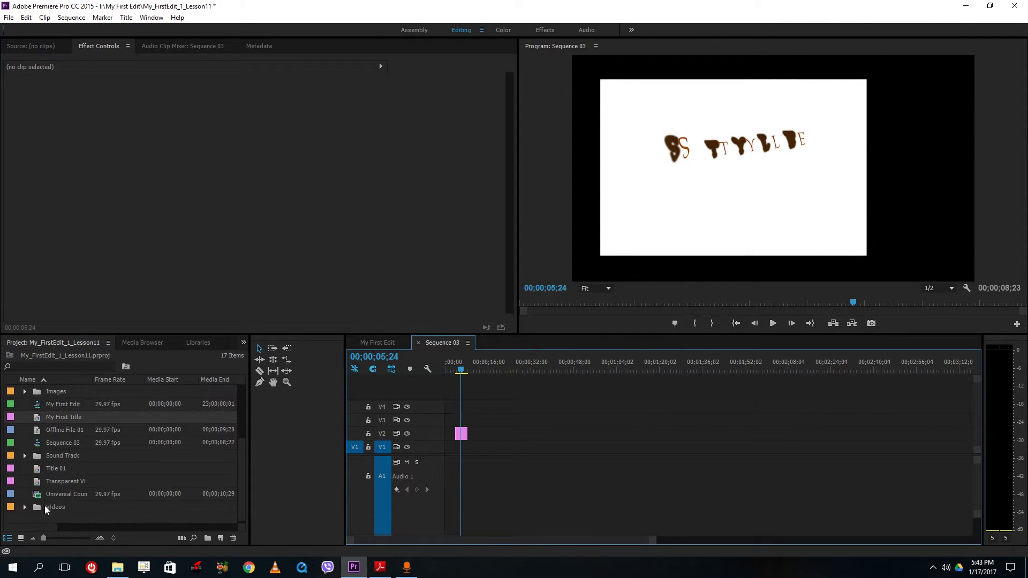
{"action": "left_click", "coordinate": [25, 506]}
{"action": "scroll", "coordinate": [83, 505], "scroll_direction": "down", "scroll_amount": 2}
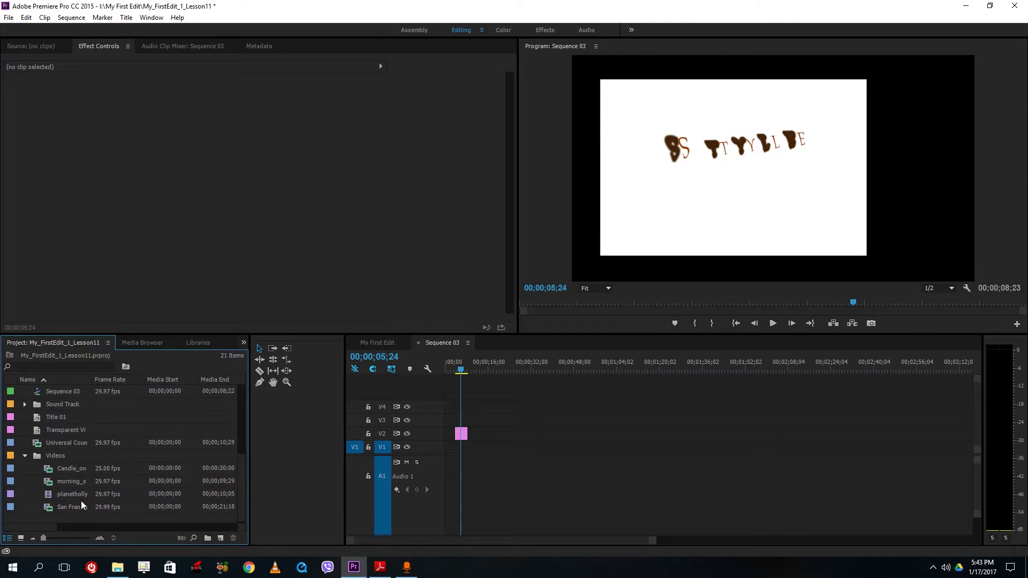
{"action": "left_click_drag", "start_coordinate": [71, 471], "coordinate": [447, 447]}
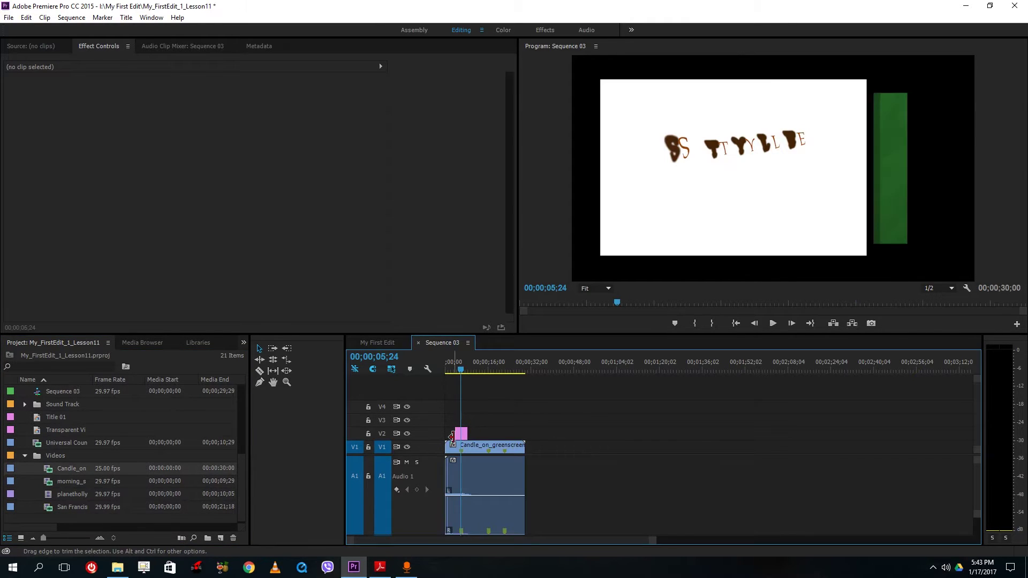
Reopen My First Title from the timeline, delete the white rectangle, and close the title editor
{"action": "double_click", "coordinate": [460, 434]}
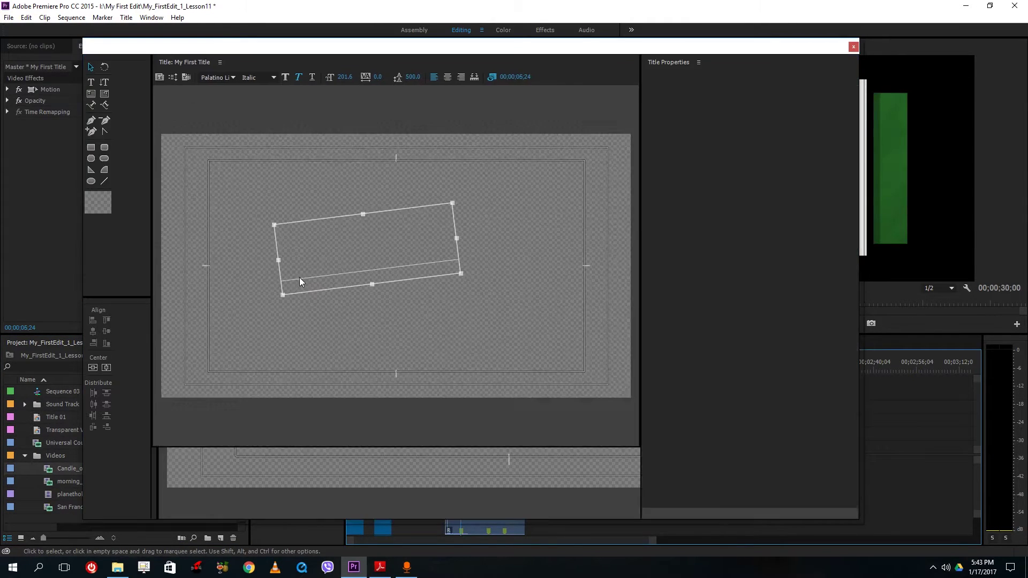
{"action": "left_click", "coordinate": [480, 291]}
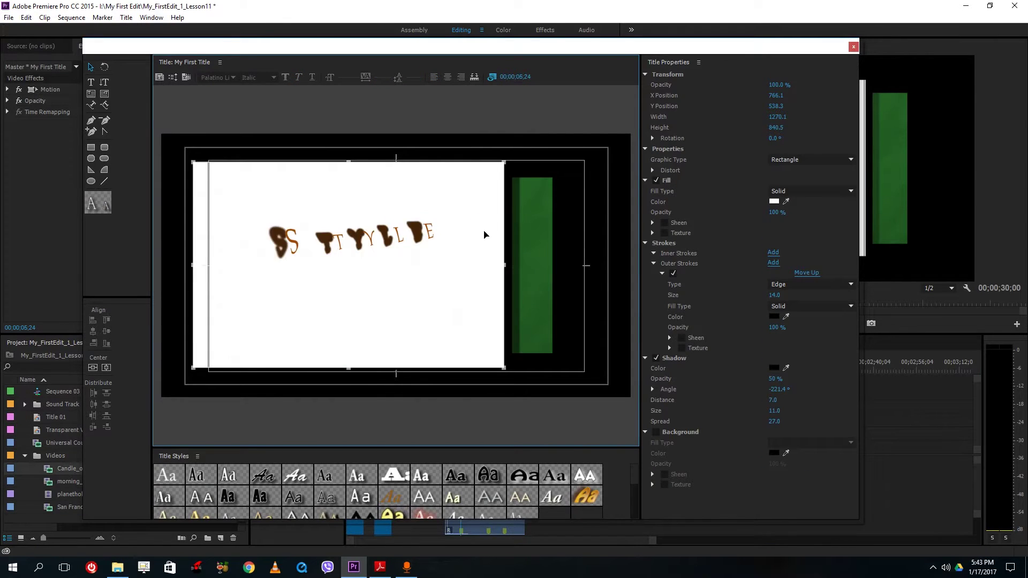
{"action": "key", "text": "Delete"}
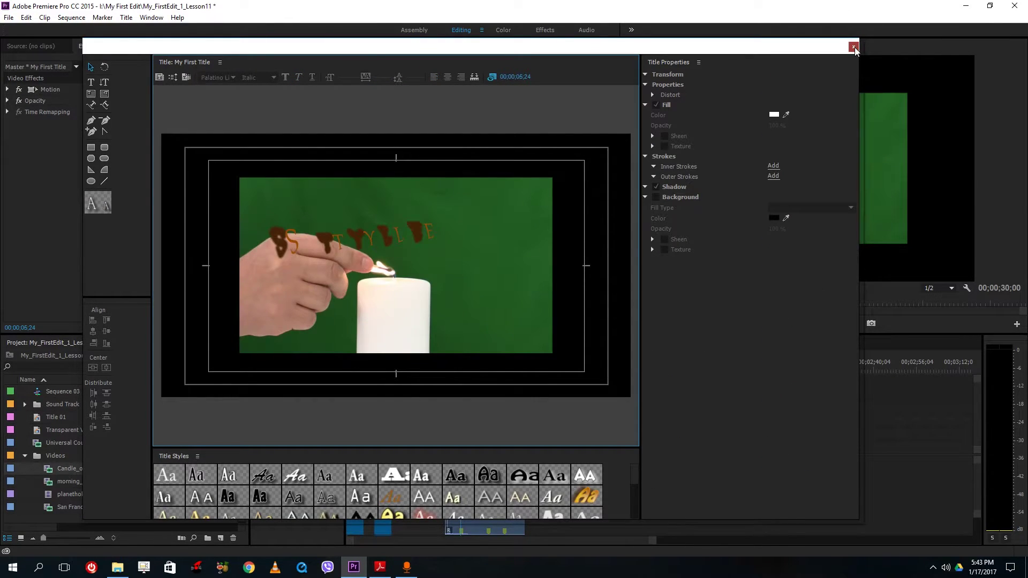
{"action": "left_click", "coordinate": [854, 47]}
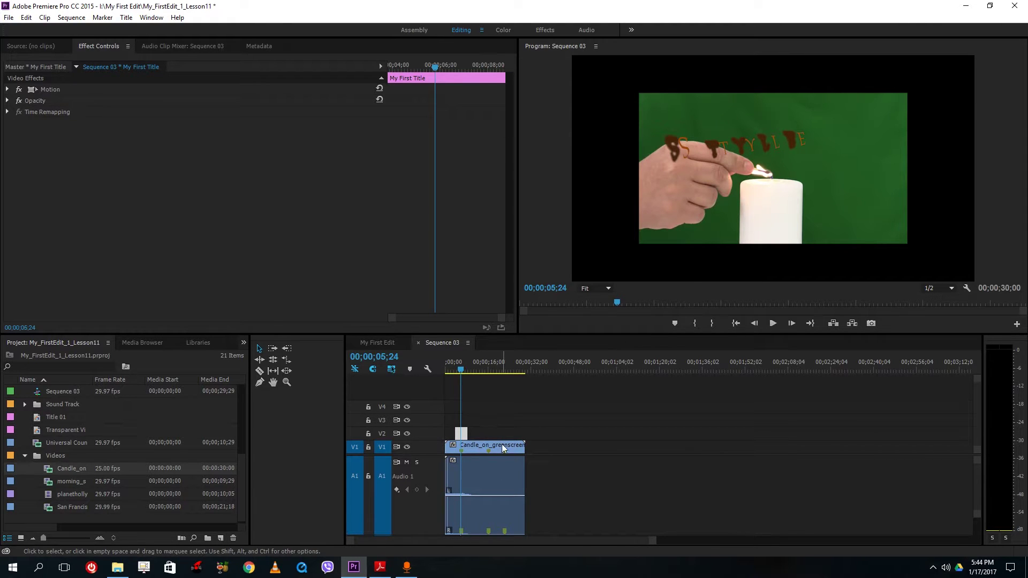
Delete the title and the candle clip from the Sequence 03 timeline, and collapse the Videos bin
{"action": "left_click_drag", "start_coordinate": [516, 413], "coordinate": [445, 480]}
{"action": "key", "text": "Delete"}
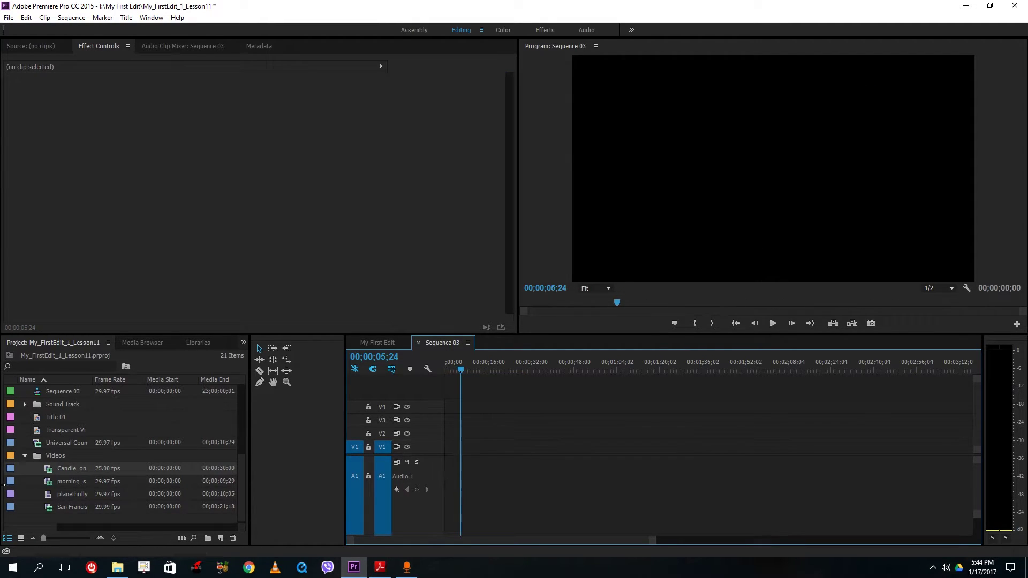
{"action": "left_click", "coordinate": [25, 457]}
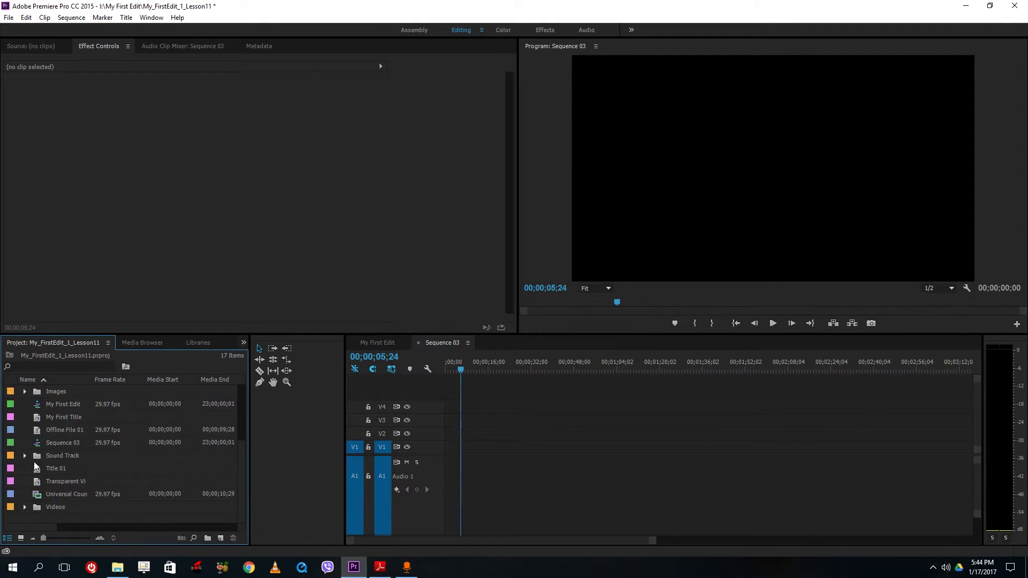
Create a new 1920 × 1080 title named Title 03 in the project
{"action": "right_click", "coordinate": [73, 518]}
{"action": "mouse_move", "coordinate": [133, 465]}
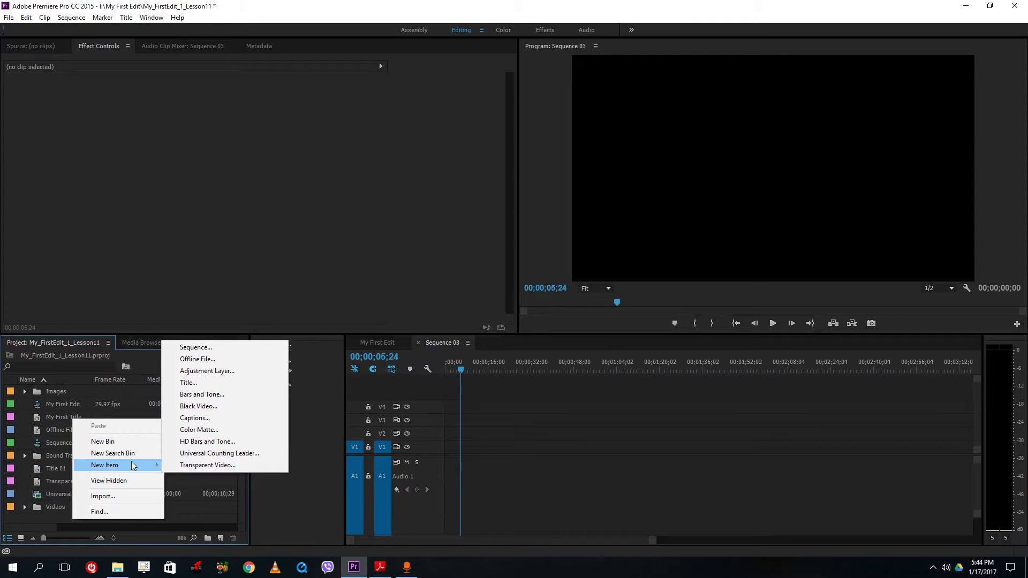
{"action": "left_click", "coordinate": [233, 385]}
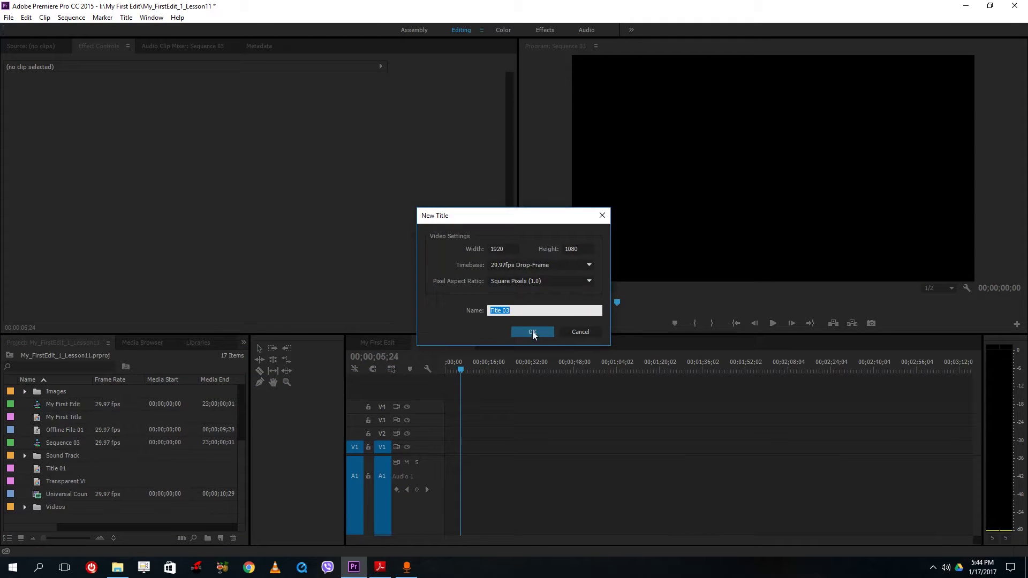
{"action": "left_click", "coordinate": [532, 333]}
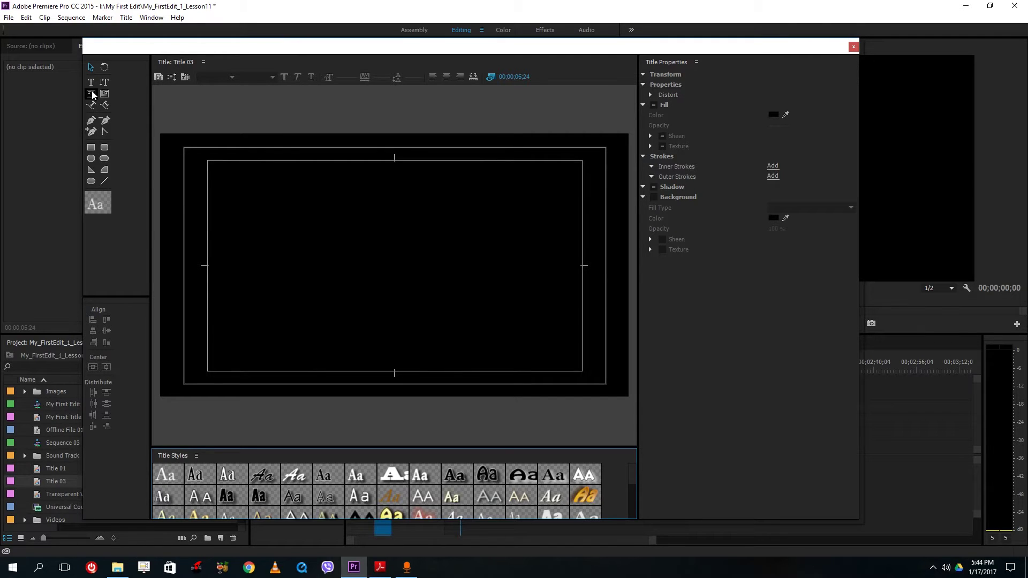
Set Title 03's title type to Roll and enable Start Off Screen in its timing options
{"action": "left_click", "coordinate": [175, 76]}
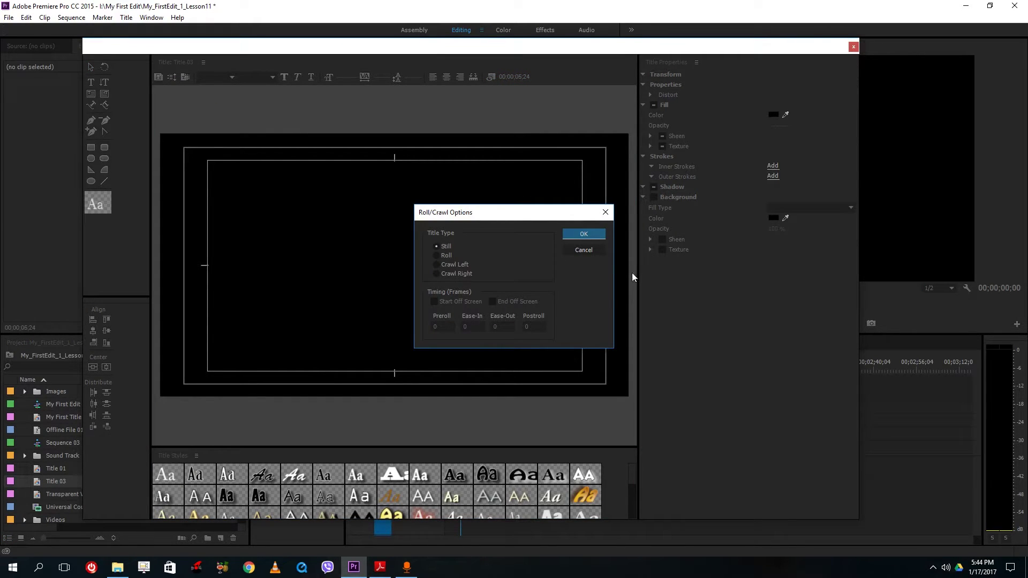
{"action": "left_click", "coordinate": [448, 259]}
{"action": "left_click", "coordinate": [585, 235]}
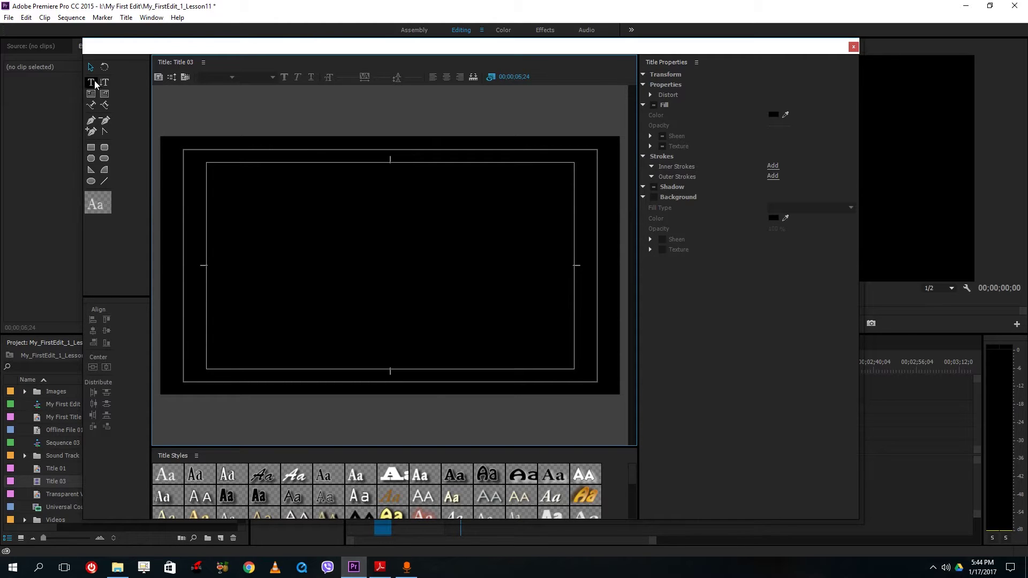
{"action": "left_click", "coordinate": [172, 77]}
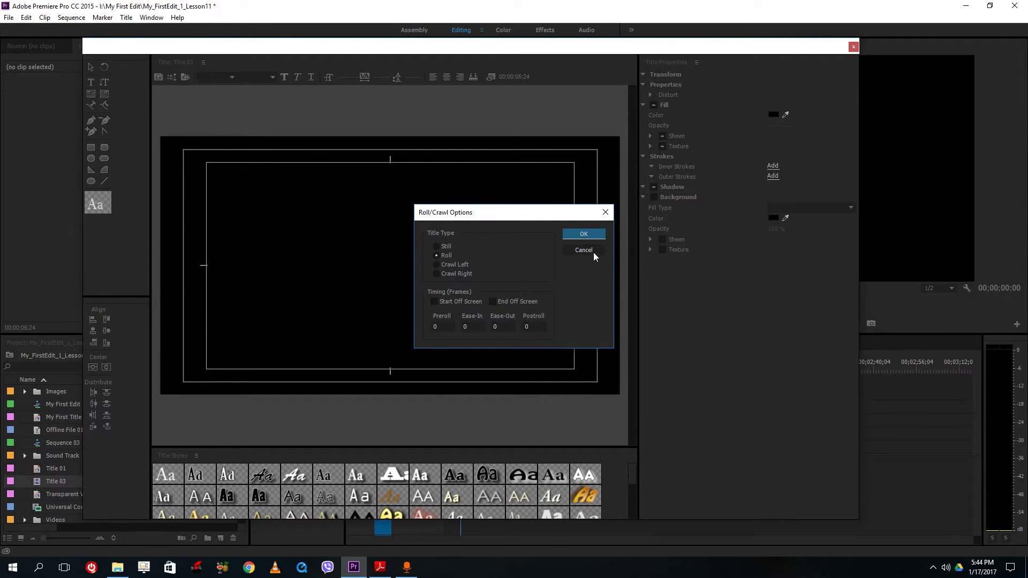
{"action": "left_click", "coordinate": [447, 301]}
{"action": "left_click", "coordinate": [585, 235]}
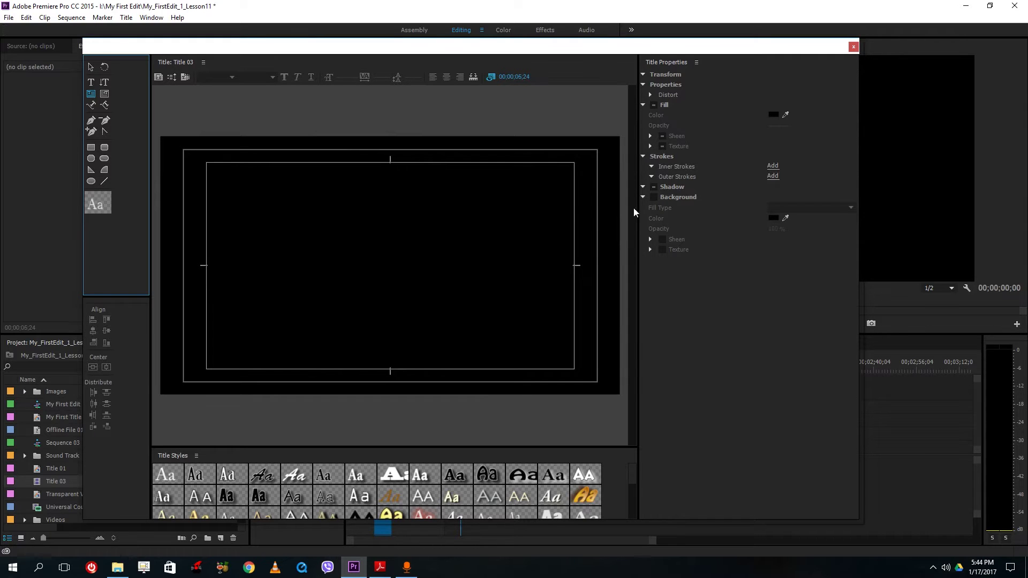
Draw an area text box filling Title 03's title-safe width and extending above and below the frame, and enter "This is a sentence."
{"action": "left_click", "coordinate": [214, 169]}
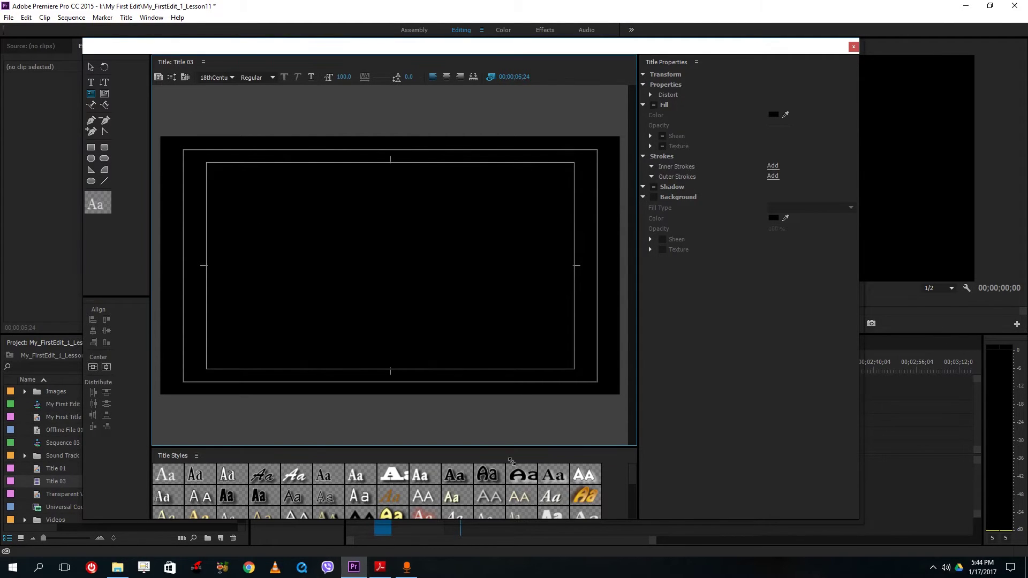
{"action": "mouse_move", "coordinate": [545, 460]}
{"action": "left_mouse_down"}
{"action": "mouse_move", "coordinate": [547, 447]}
{"action": "mouse_move", "coordinate": [562, 495]}
{"action": "mouse_move", "coordinate": [583, 508]}
{"action": "mouse_move", "coordinate": [569, 509]}
{"action": "left_mouse_up"}
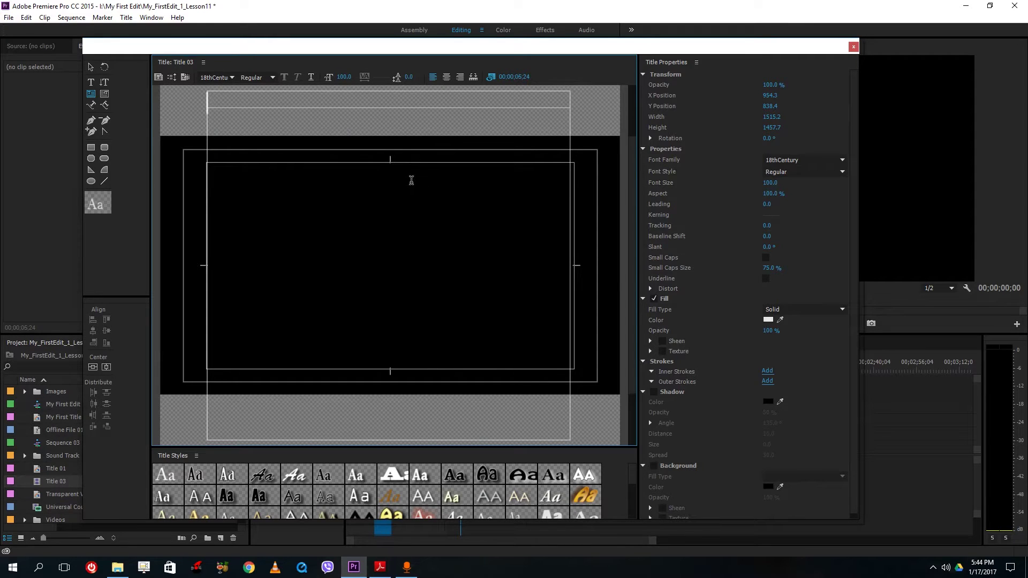
{"action": "type", "text": "This is s"}
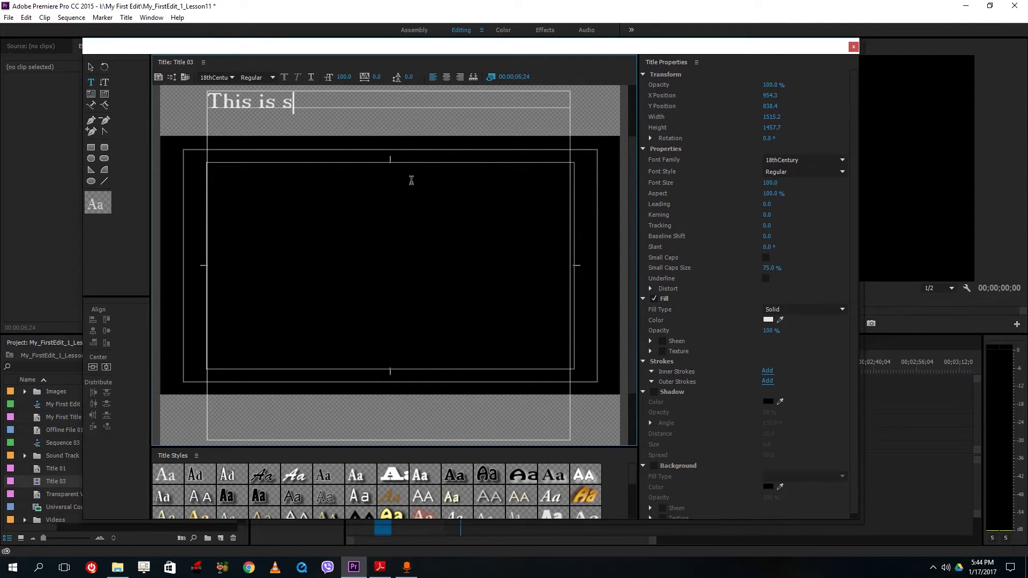
{"action": "key", "text": "BackSpace"}
{"action": "type", "text": "a sentence."}
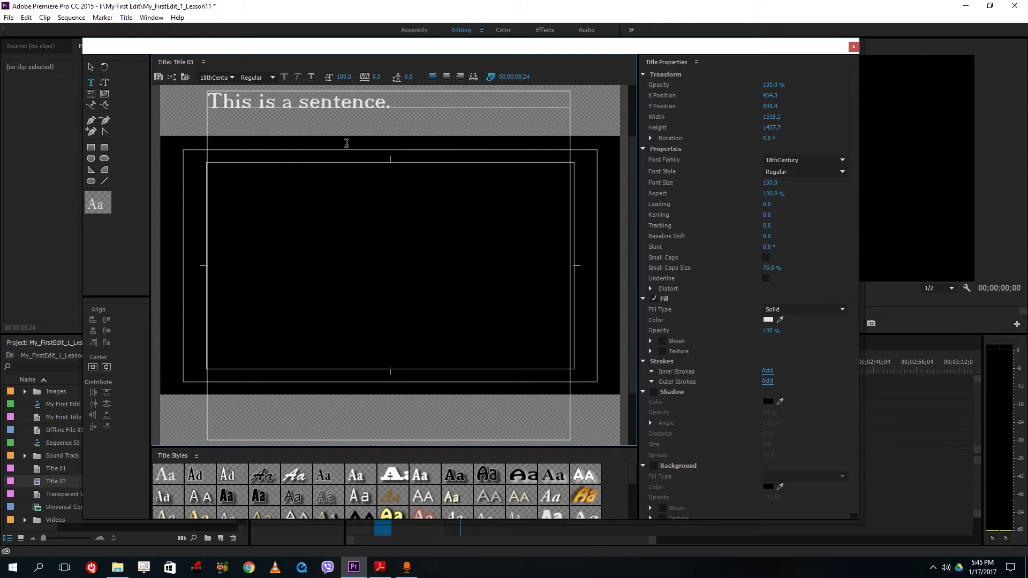
Copy the sentence and paste it on successive lines until the text box holds seven lines, and close the title editor
{"action": "key", "text": "ctrl+a"}
{"action": "key", "text": "ctrl+c"}
{"action": "left_click", "coordinate": [421, 112]}
{"action": "key", "text": "Return"}
{"action": "key", "text": "Return"}
{"action": "key", "text": "ctrl+v"}
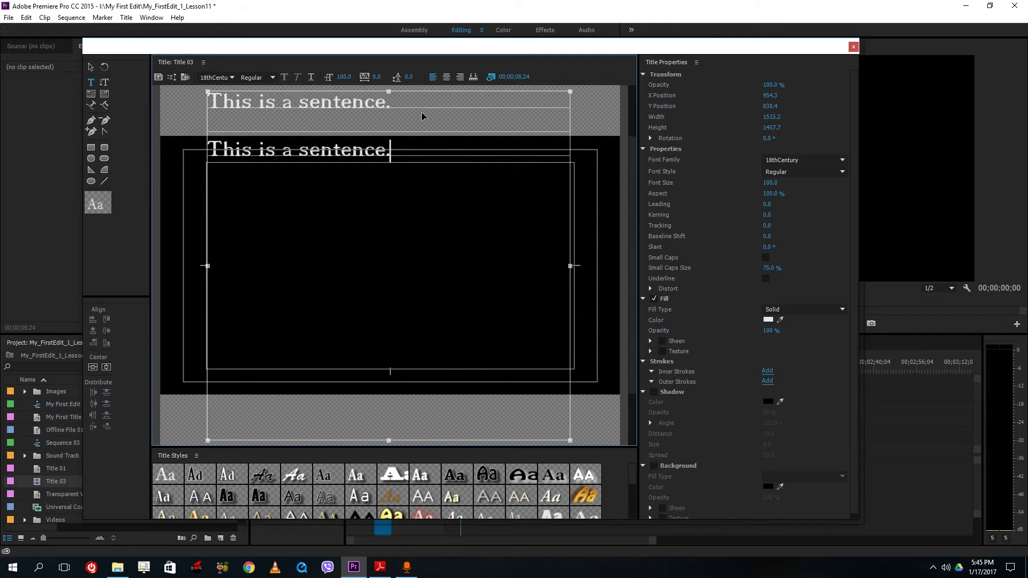
{"action": "key", "text": "ctrl+a"}
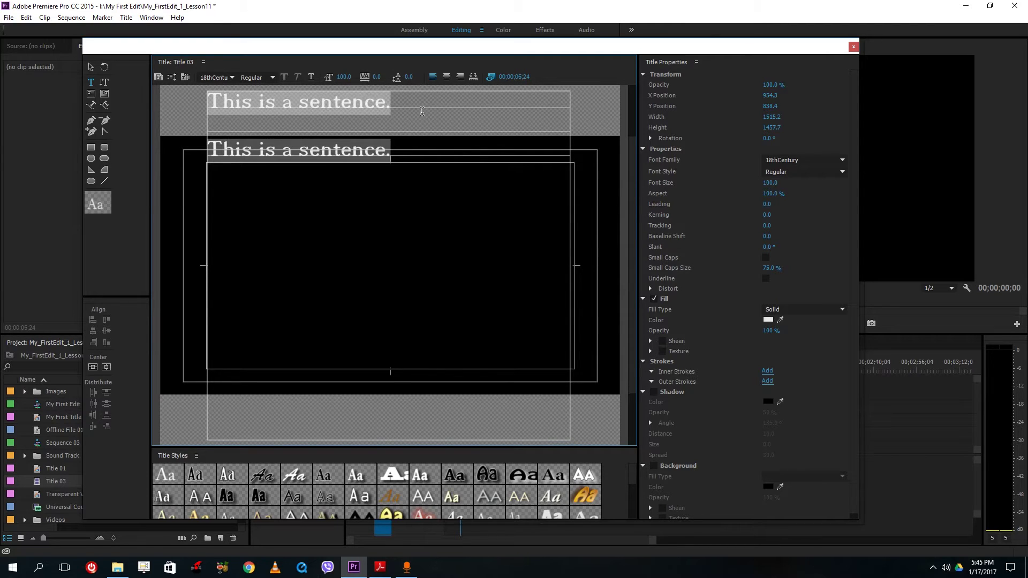
{"action": "key", "text": "Right"}
{"action": "key", "text": "Return"}
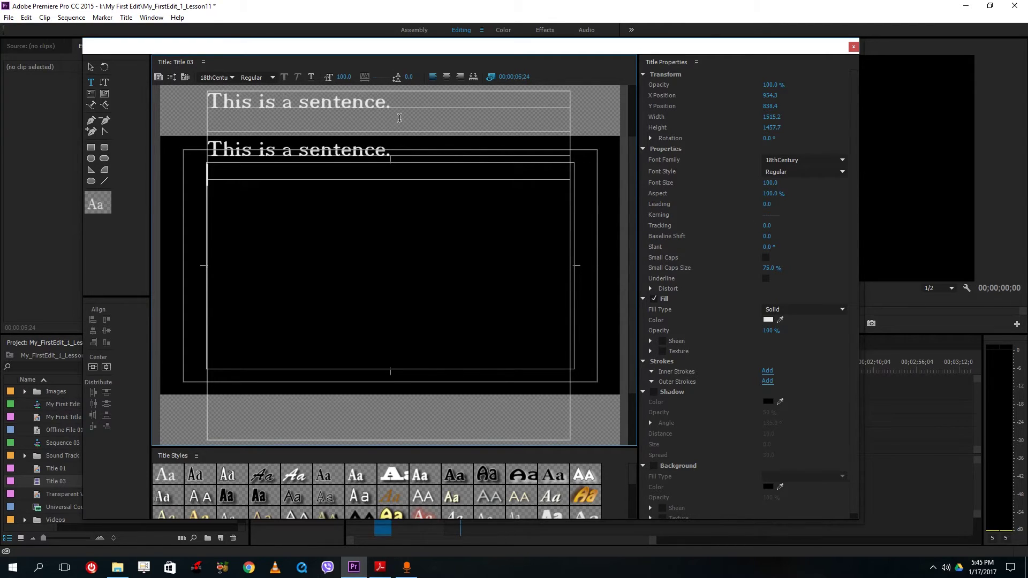
{"action": "key", "text": "ctrl+v"}
{"action": "key", "text": "Return"}
{"action": "key", "text": "ctrl+v"}
{"action": "key", "text": "Return"}
{"action": "key", "text": "ctrl+v"}
{"action": "key", "text": "Return"}
{"action": "key", "text": "ctrl+v"}
{"action": "key", "text": "Return"}
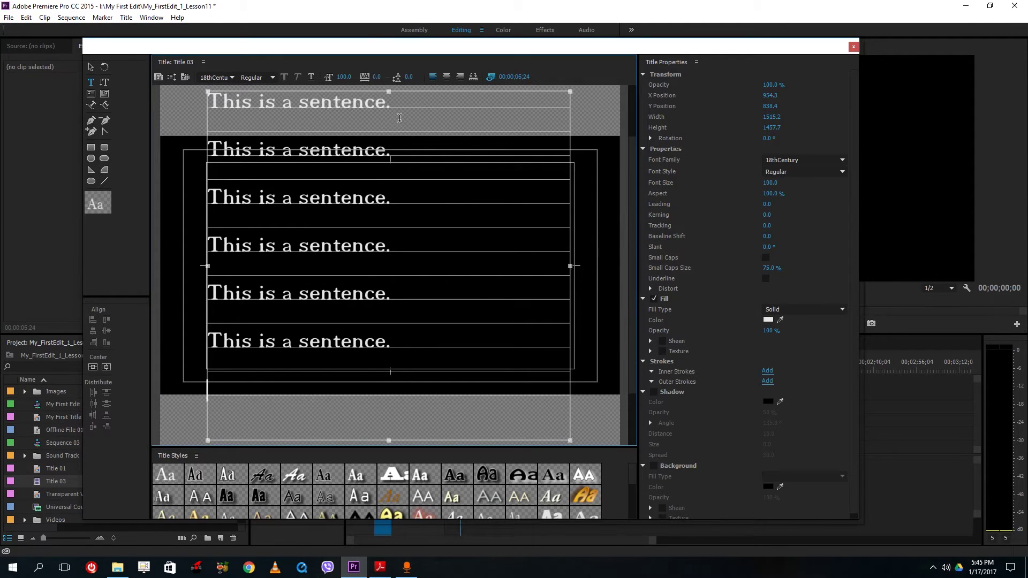
{"action": "key", "text": "ctrl+v"}
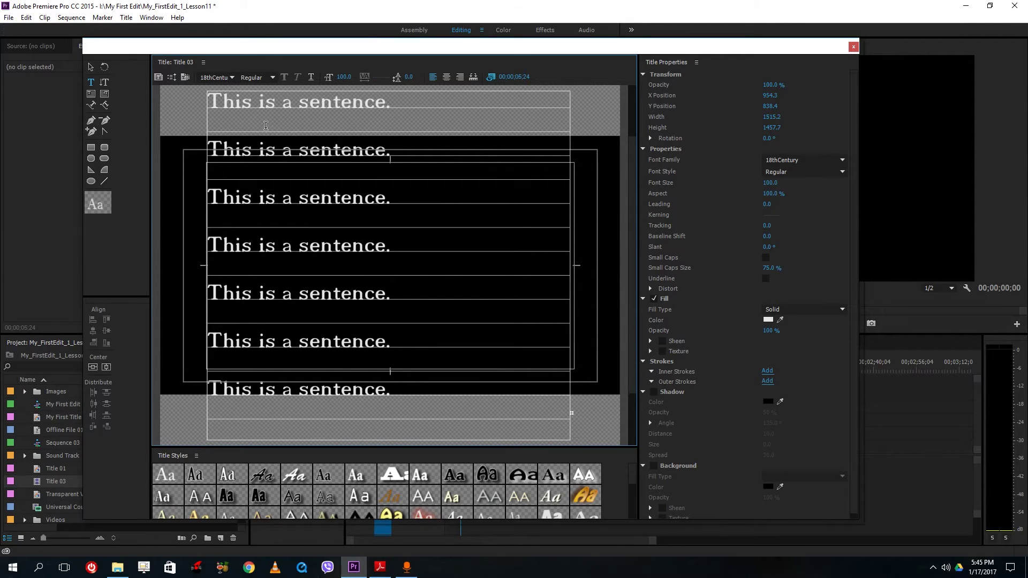
{"action": "scroll", "coordinate": [630, 199], "scroll_direction": "up", "scroll_amount": 3}
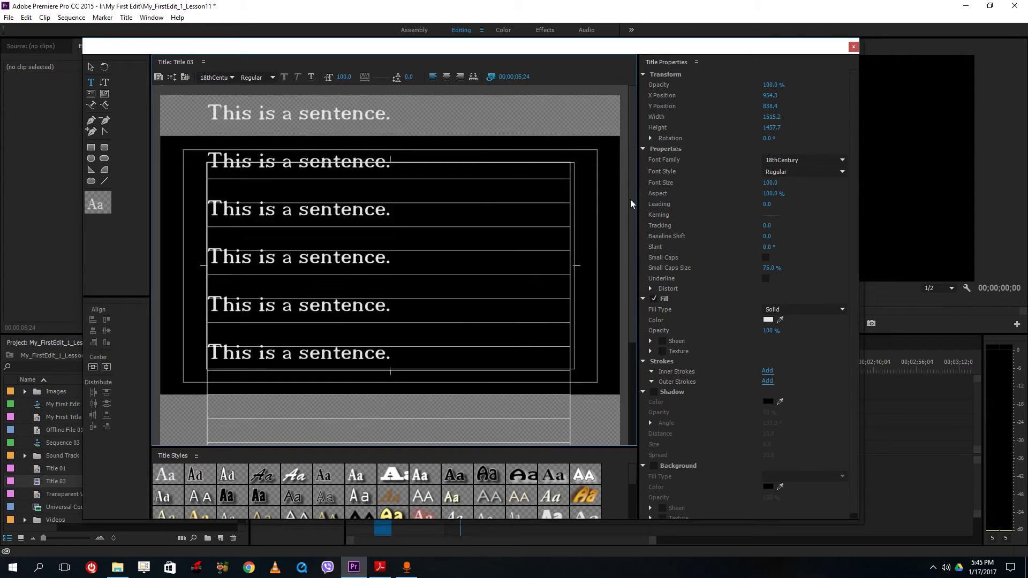
{"action": "left_click", "coordinate": [855, 46]}
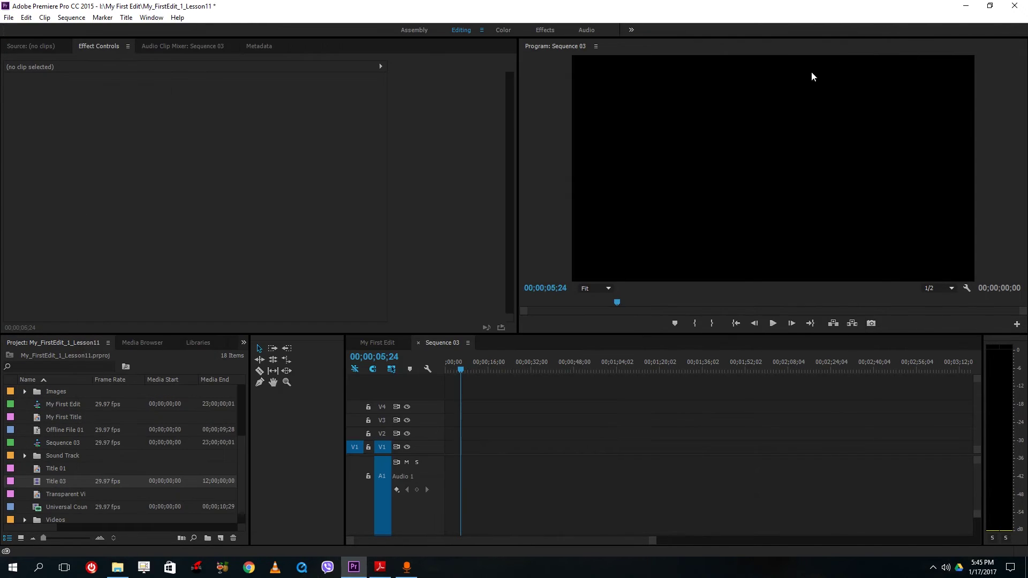
Place Title 03 at the start of track V2 in Sequence 03 and play the roll from the beginning
{"action": "left_click_drag", "start_coordinate": [46, 484], "coordinate": [453, 437]}
{"action": "left_click", "coordinate": [452, 370]}
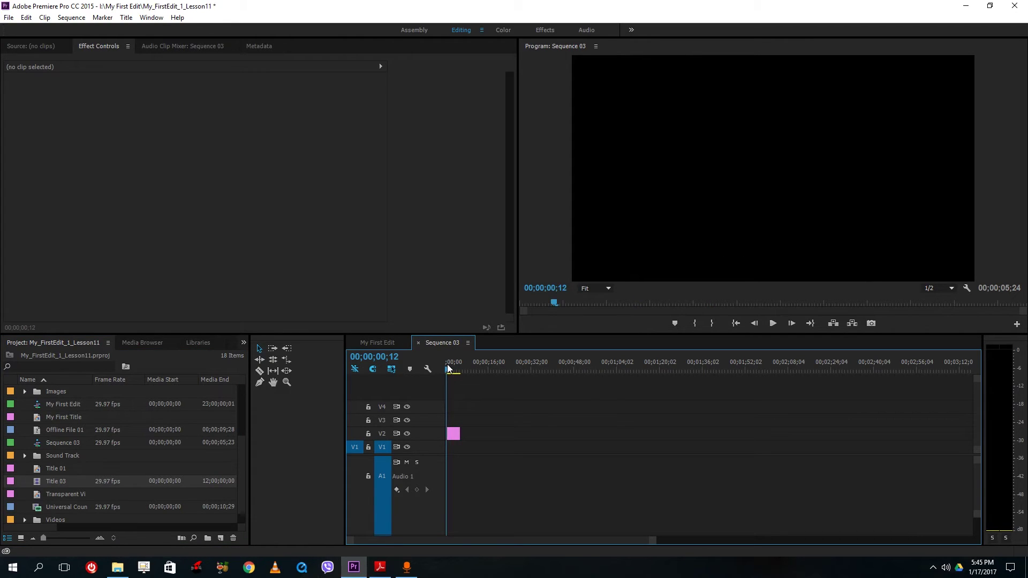
{"action": "left_click", "coordinate": [773, 324]}
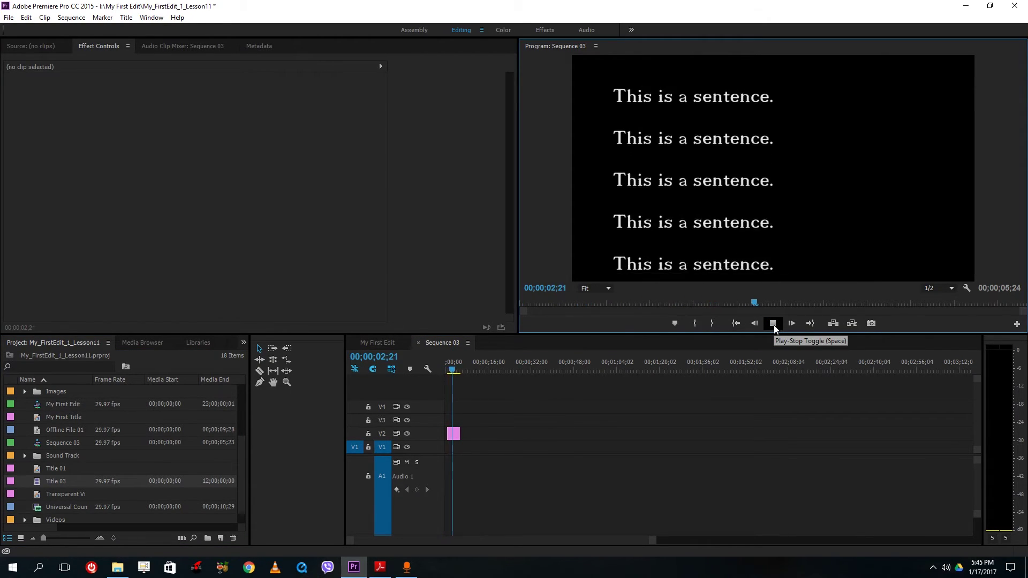
{"action": "left_click", "coordinate": [772, 323]}
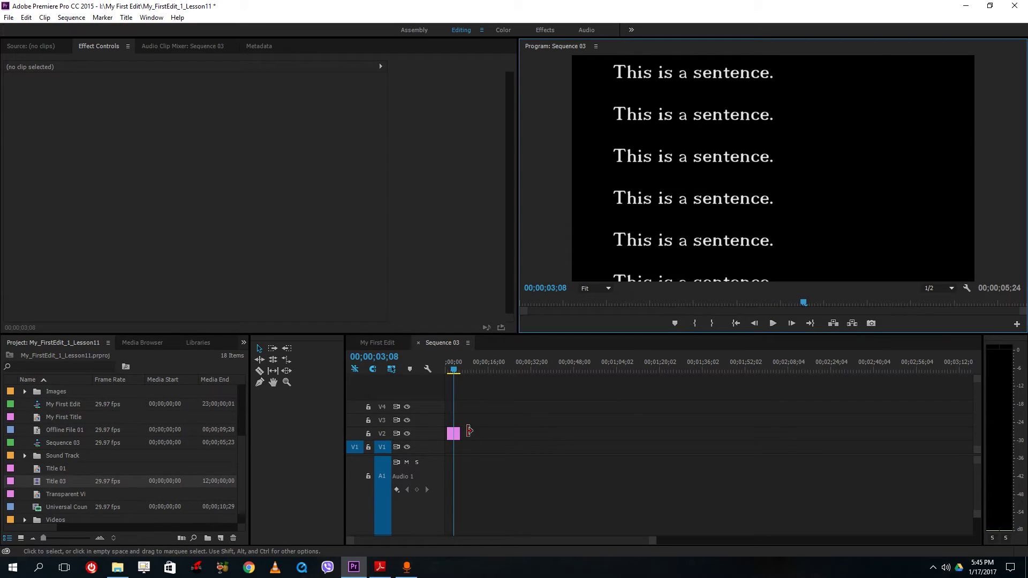
Lengthen the Title 03 clip on V2 to about 00;00;25;22 and preview the slower roll
{"action": "left_click_drag", "start_coordinate": [469, 431], "coordinate": [515, 433]}
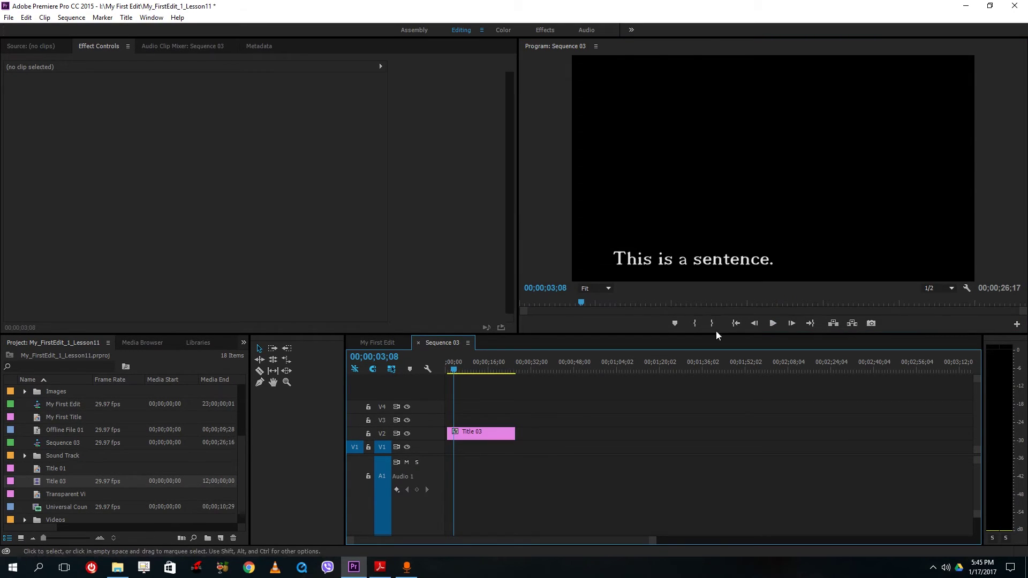
{"action": "left_click", "coordinate": [772, 323]}
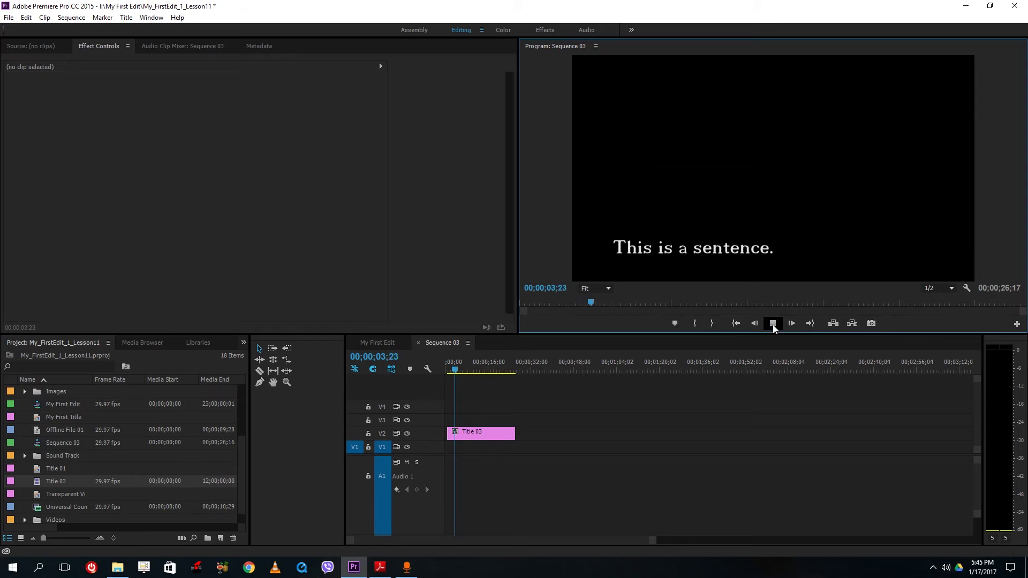
{"action": "left_click", "coordinate": [772, 323]}
Check the Title 03 clip's speed and duration settings without changing them
{"action": "right_click", "coordinate": [484, 434]}
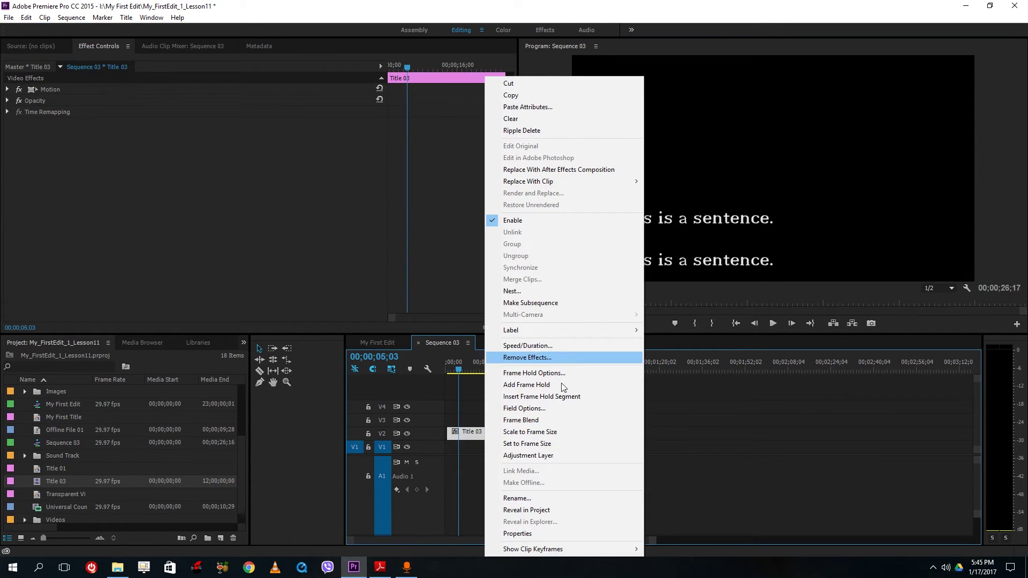
{"action": "left_click", "coordinate": [569, 347]}
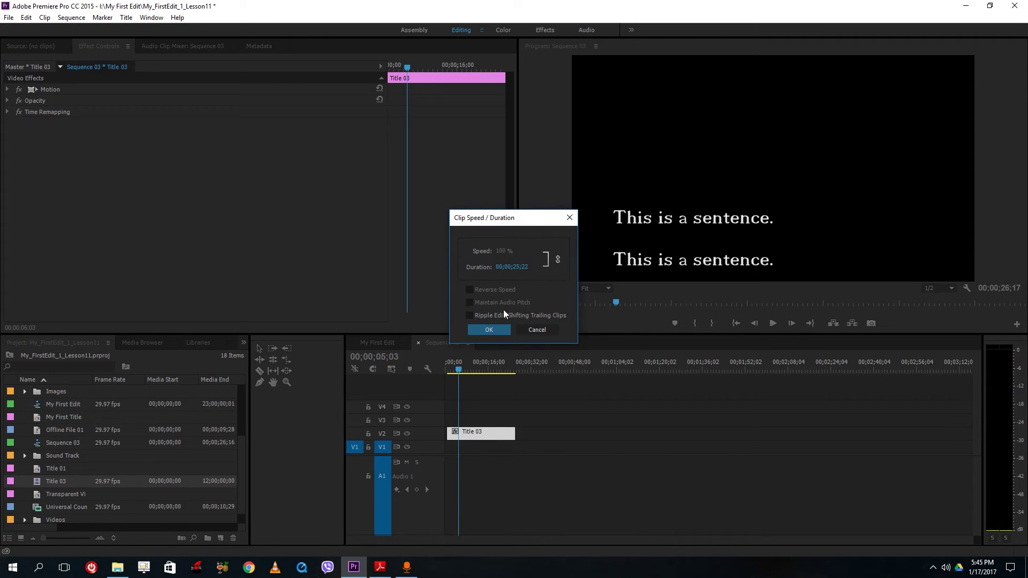
{"action": "left_click", "coordinate": [555, 332]}
Reopen Title 03 from the timeline and delete its entire text block
{"action": "left_click", "coordinate": [490, 440]}
{"action": "left_click", "coordinate": [479, 433]}
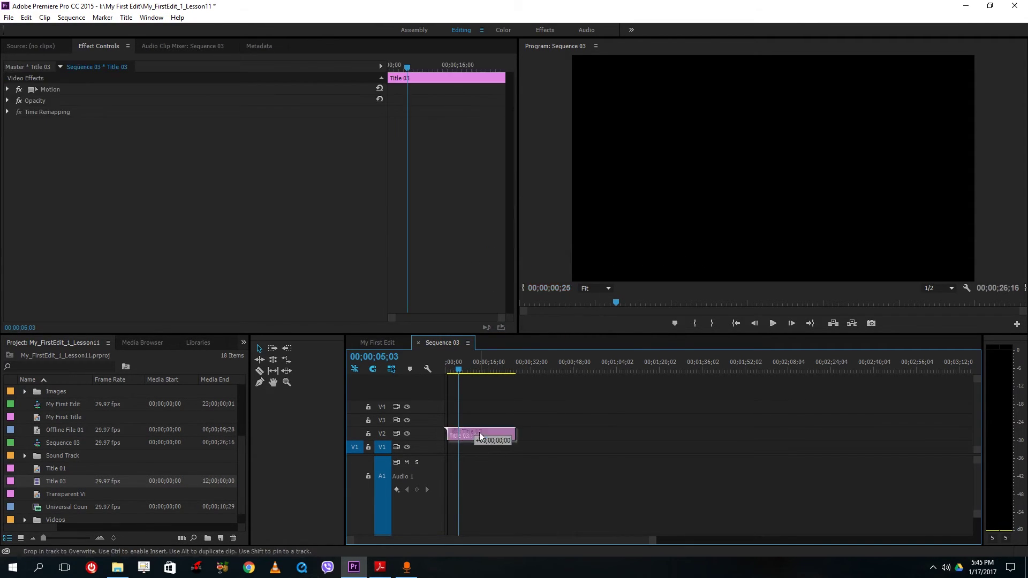
{"action": "right_click", "coordinate": [481, 434]}
{"action": "key", "text": "Escape"}
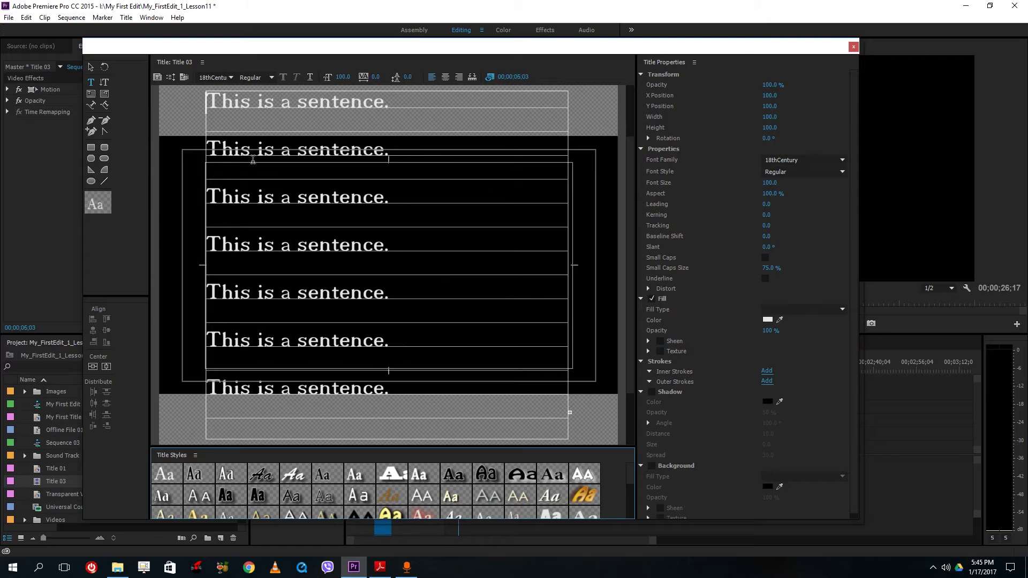
{"action": "left_click", "coordinate": [92, 68]}
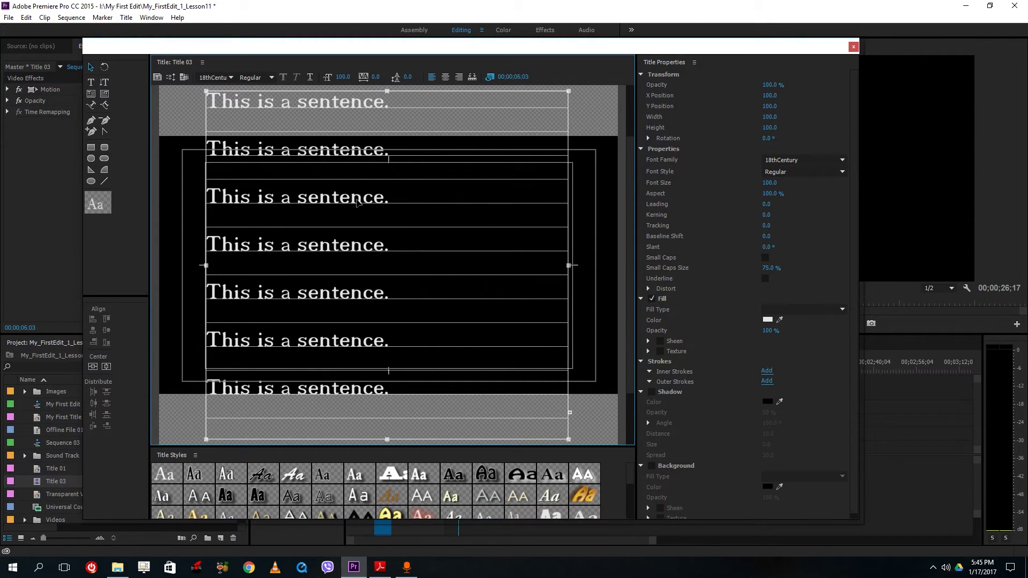
{"action": "key", "text": "Delete"}
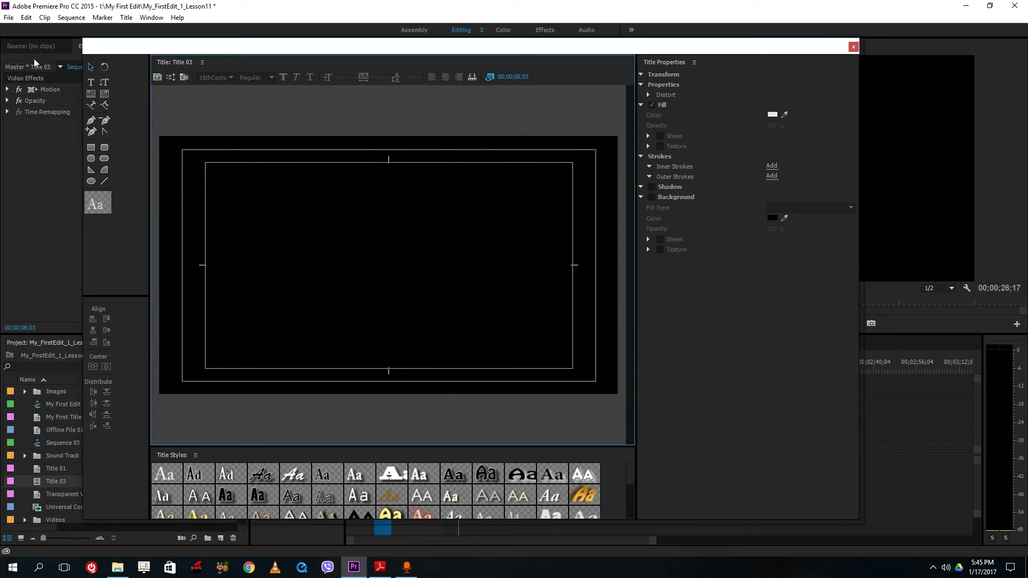
Change Title 03's title type to Crawl Right
{"action": "left_click", "coordinate": [91, 82]}
{"action": "left_click", "coordinate": [185, 78]}
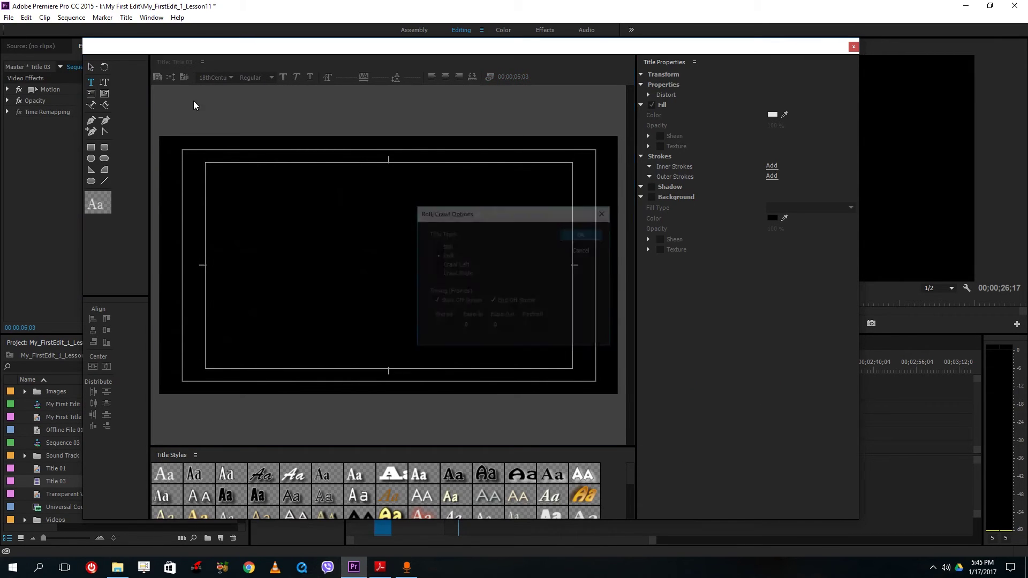
{"action": "left_click", "coordinate": [461, 275]}
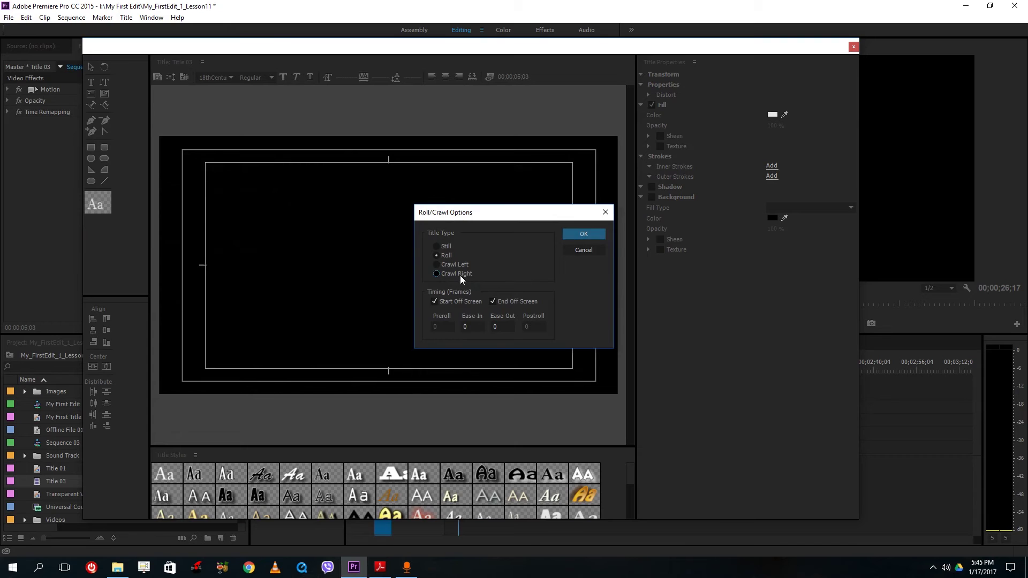
{"action": "left_click", "coordinate": [596, 236]}
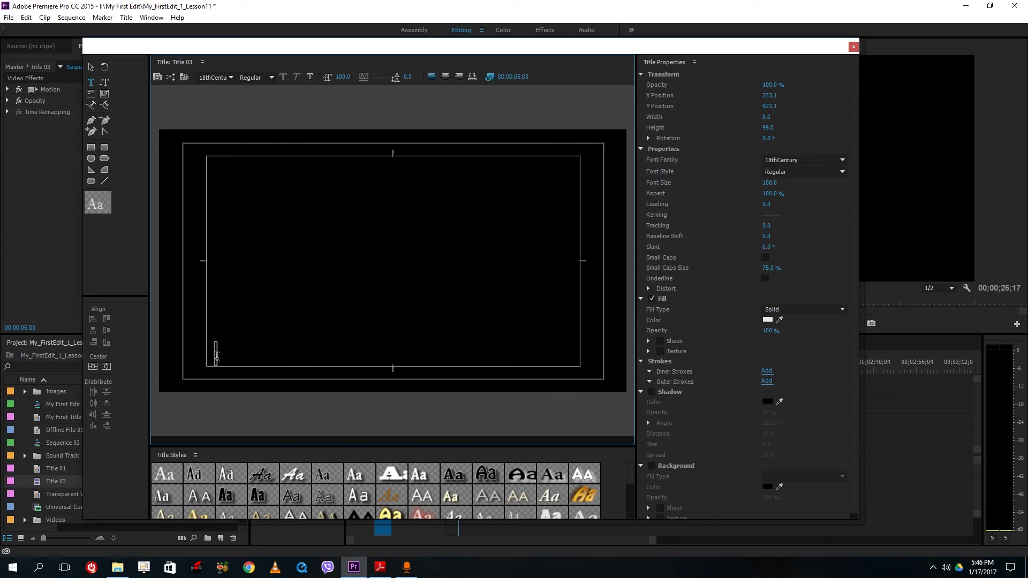
Add the text "This is a sentence." at the lower-left corner of the title-safe area
{"action": "type", "text": "This is a sen"}
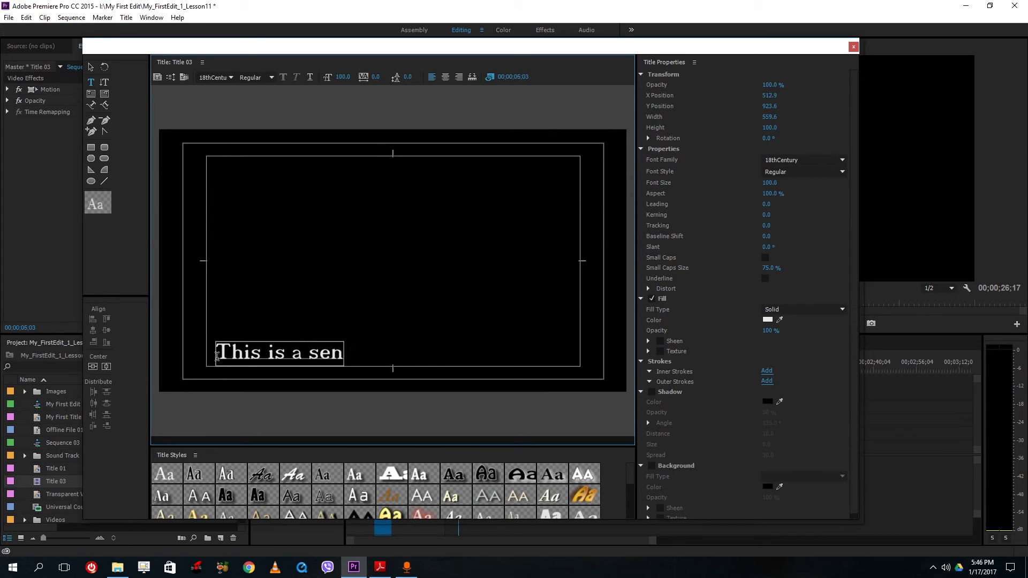
{"action": "type", "text": "tence."}
{"action": "key", "text": "Escape"}
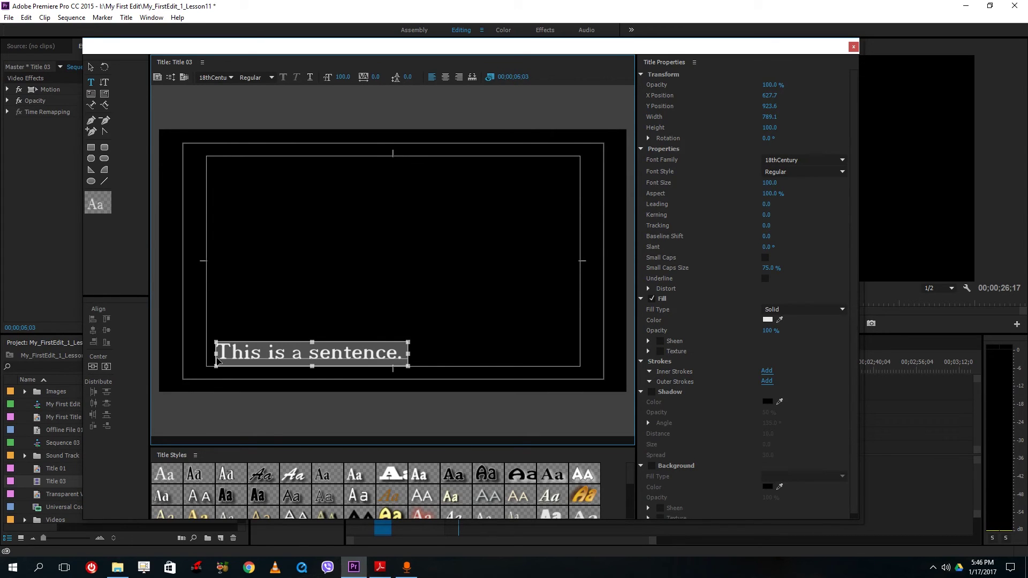
Extend the text line with eight more copies of the sentence, running past the frame's right edge
{"action": "double_click", "coordinate": [218, 362]}
{"action": "key", "text": "ctrl+v"}
{"action": "key", "text": "ctrl+v"}
{"action": "key", "text": "ctrl+v"}
{"action": "key", "text": "ctrl+v"}
{"action": "key", "text": "ctrl+v"}
{"action": "key", "text": "ctrl+v"}
{"action": "key", "text": "ctrl+v"}
{"action": "key", "text": "ctrl+v"}
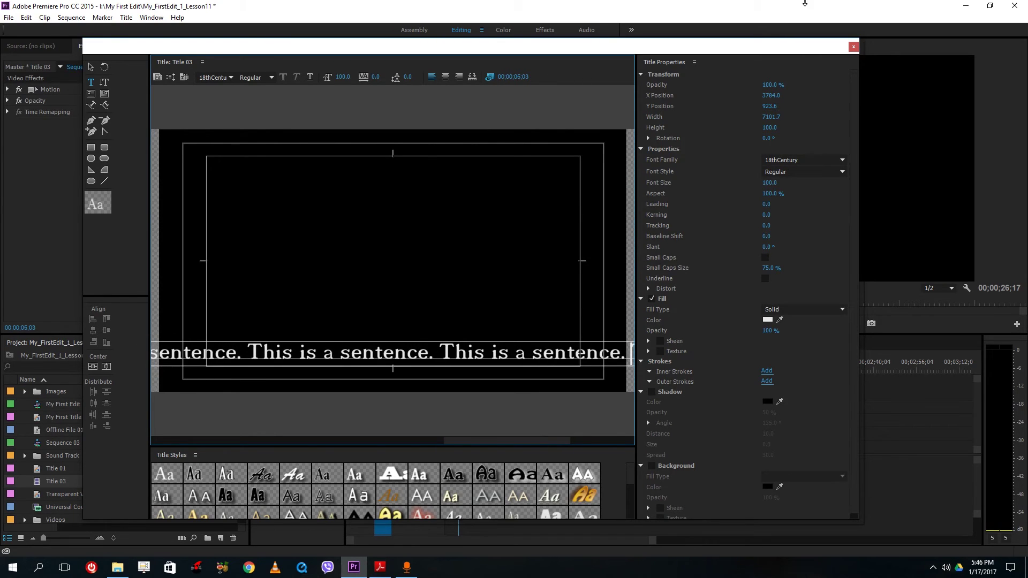
Close the title editor and preview the crawling title in Sequence 03
{"action": "left_click", "coordinate": [853, 47]}
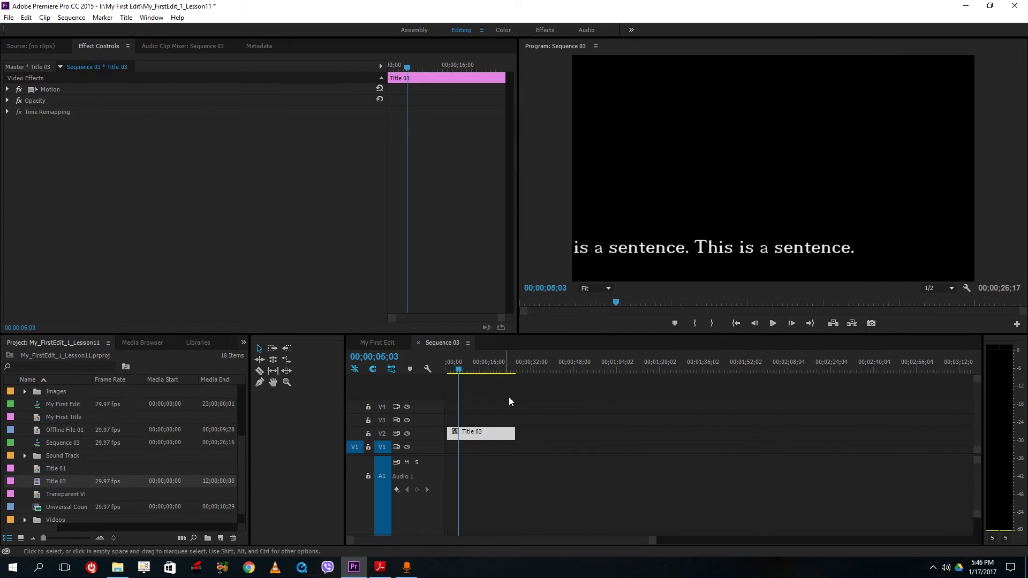
{"action": "left_click", "coordinate": [772, 322]}
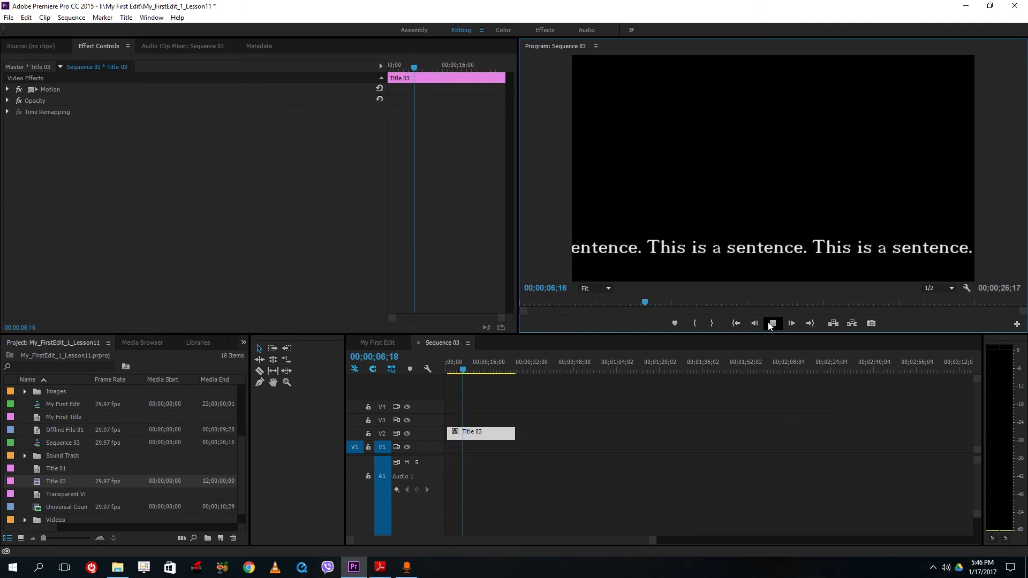
{"action": "left_click", "coordinate": [771, 323]}
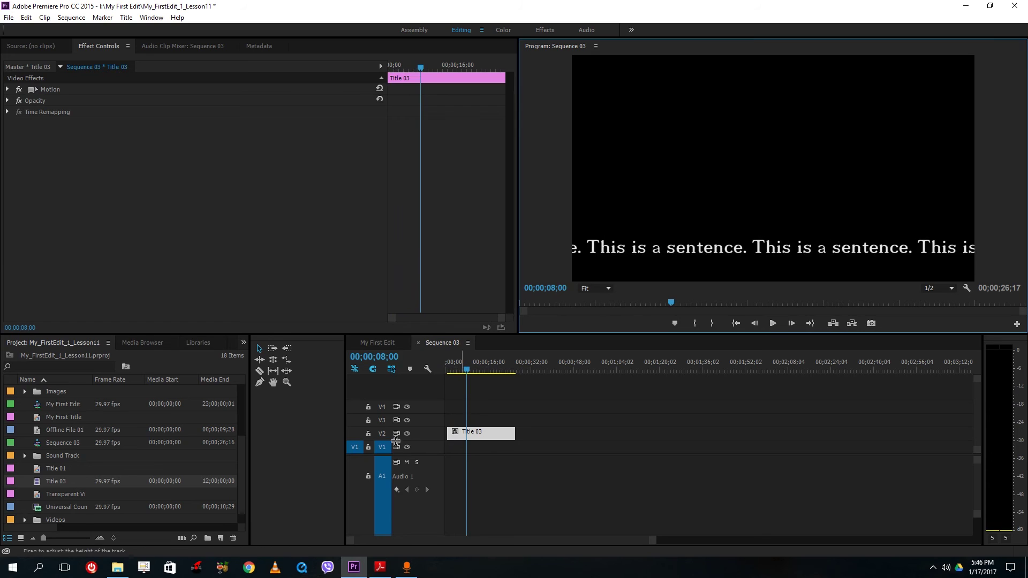
Shift the Title 03 clip slightly later, lengthen it to end at about 00;01;21;11, preview the slower crawl, and deselect the clip
{"action": "left_click_drag", "start_coordinate": [481, 433], "coordinate": [662, 434]}
{"action": "left_click", "coordinate": [775, 327]}
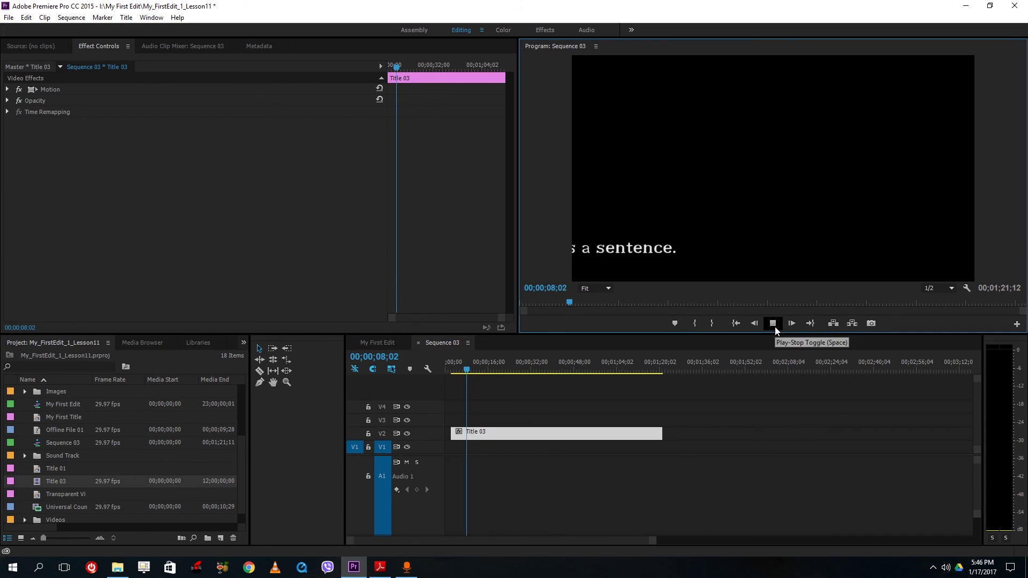
{"action": "left_click", "coordinate": [775, 328]}
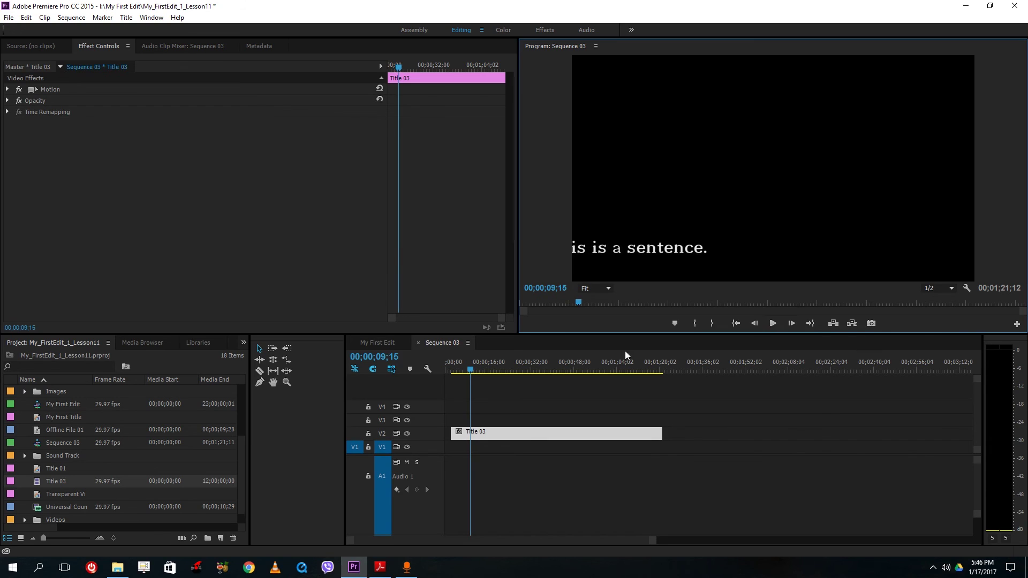
{"action": "left_click", "coordinate": [498, 420]}
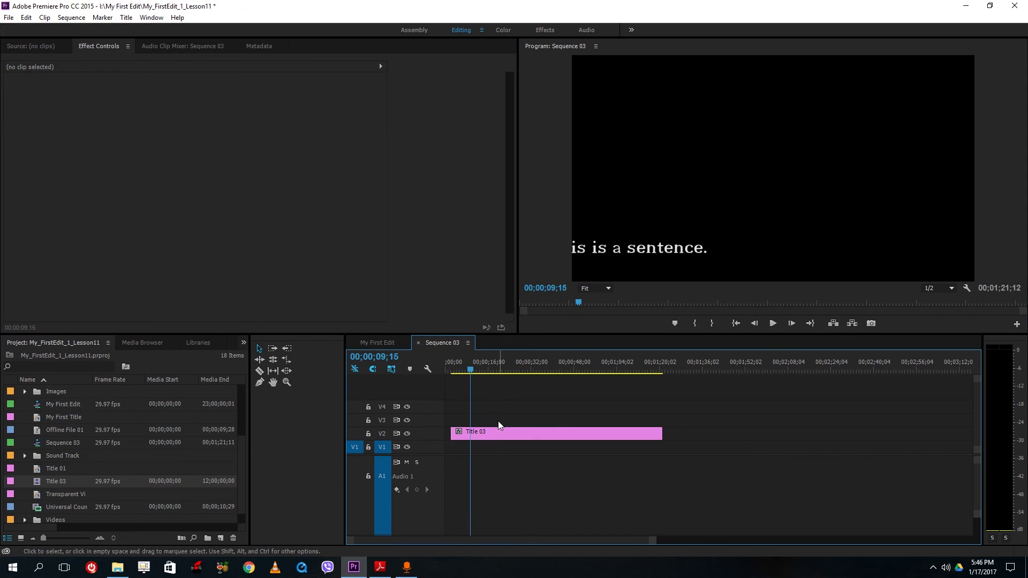